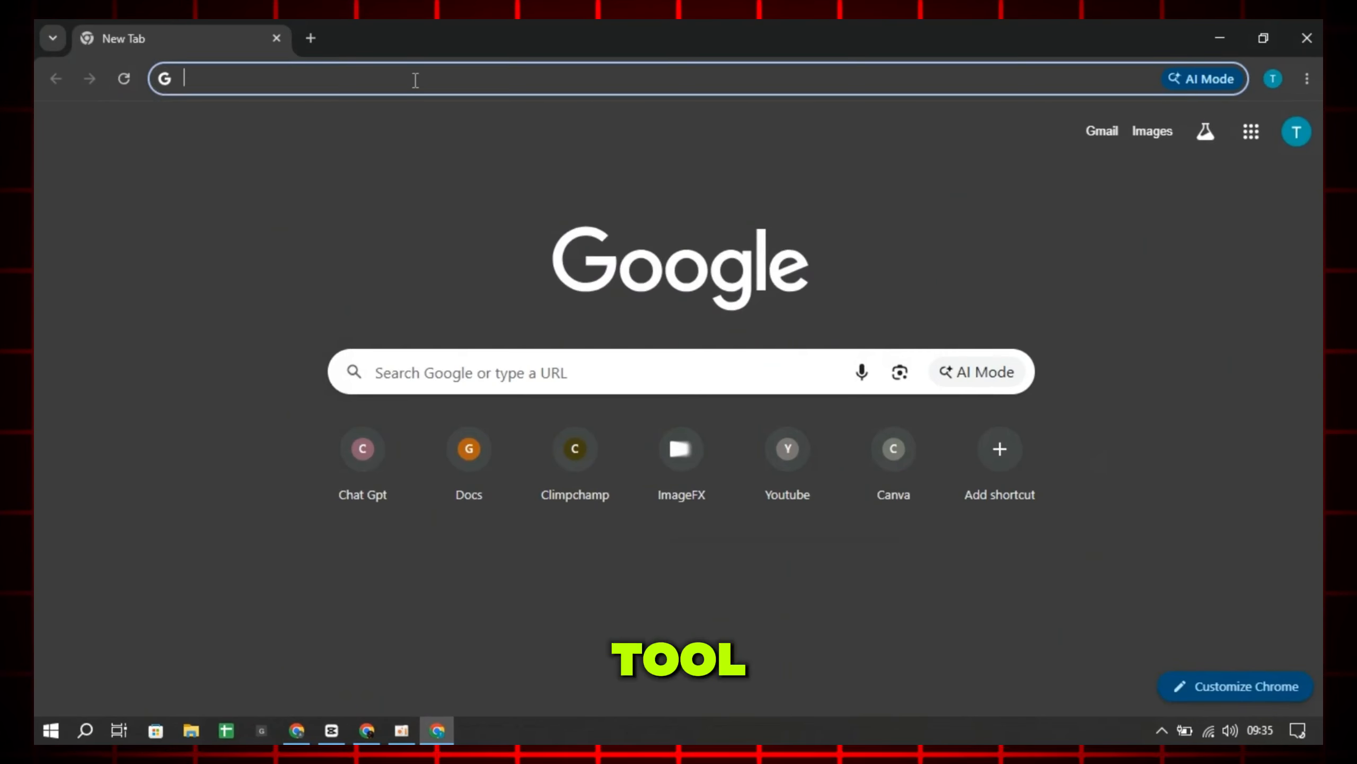
Search Google for "google ai studio" and open the official Google AI Studio site
left_click(415, 79)
type("goo")
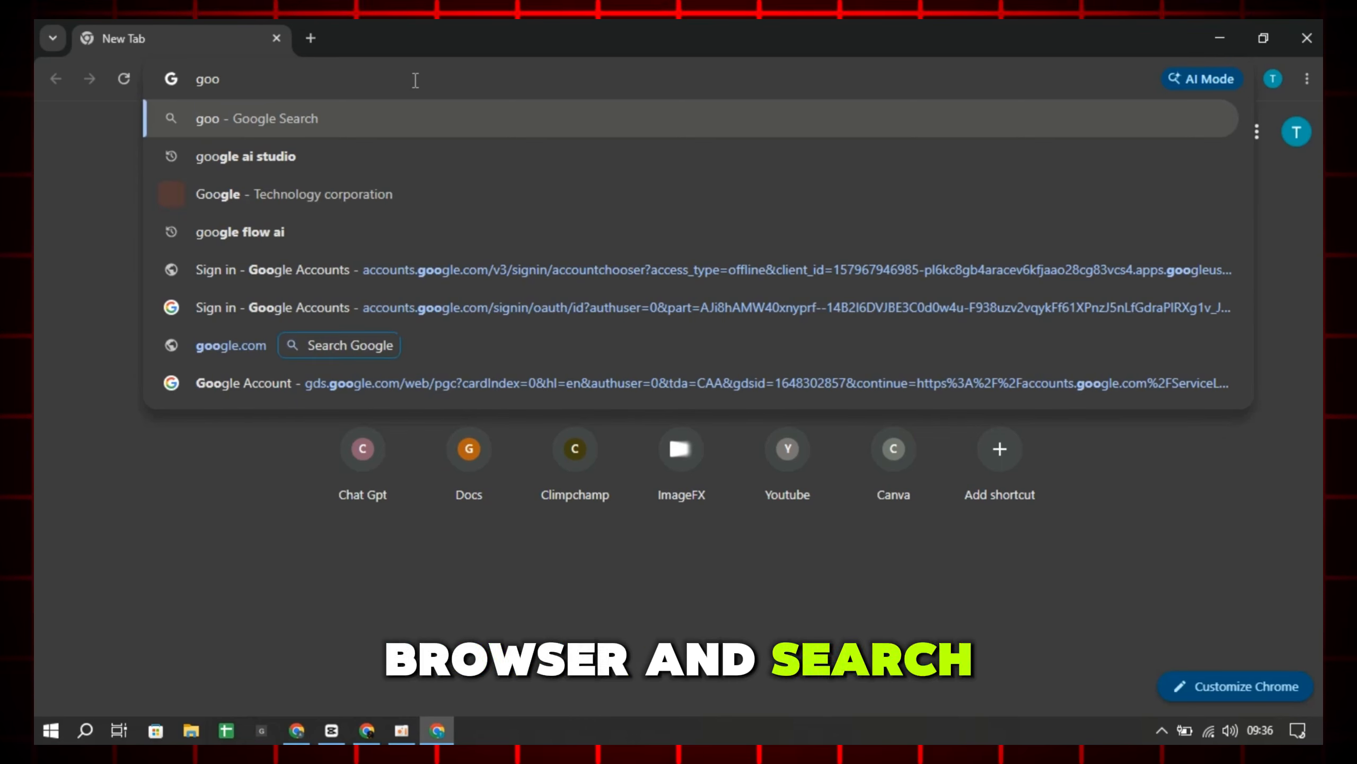
left_click(345, 160)
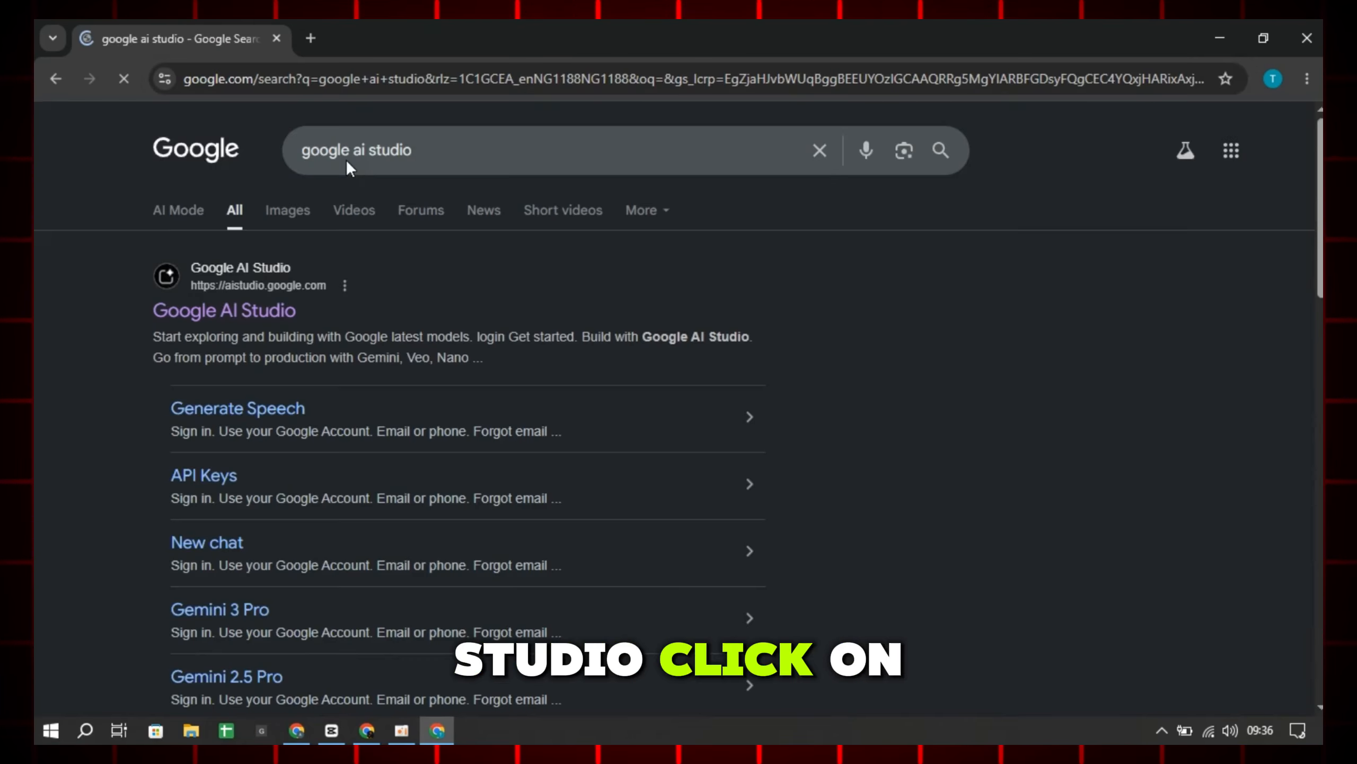
left_click(219, 311)
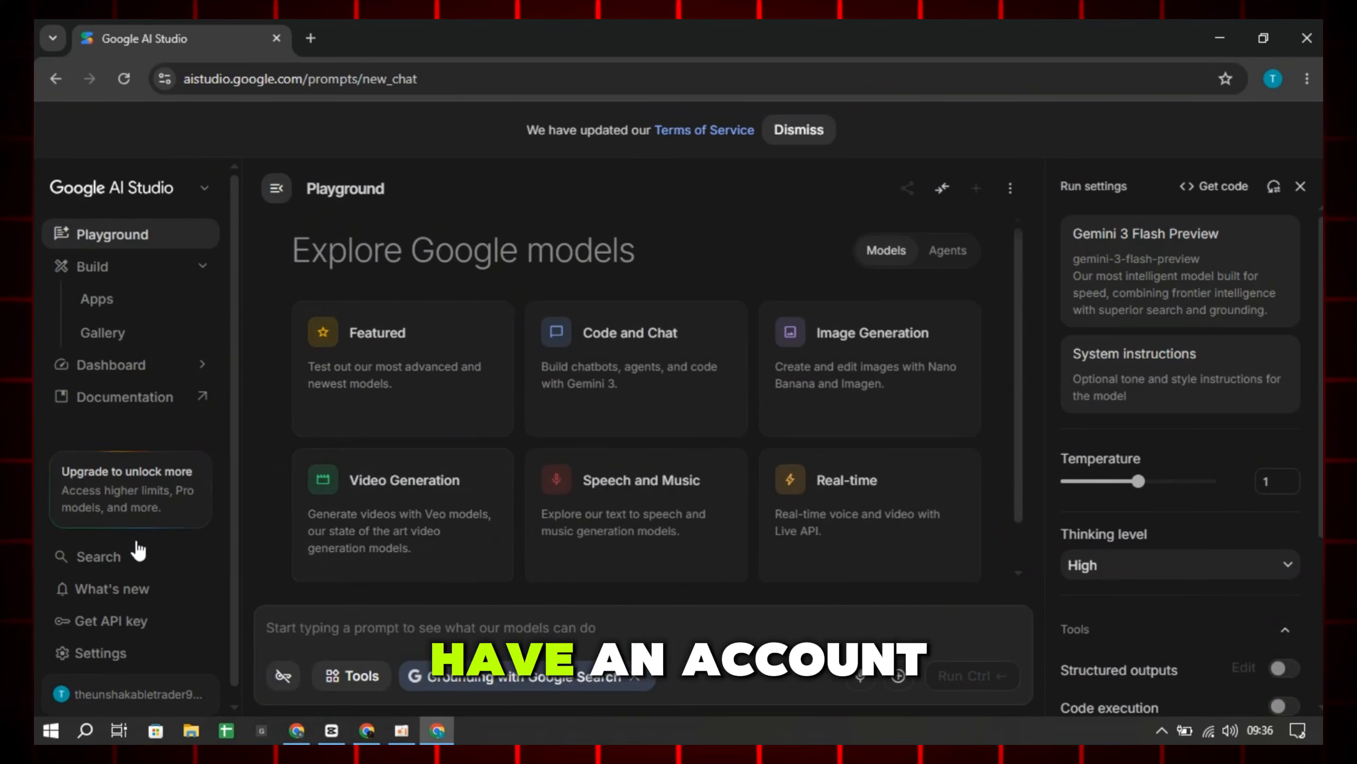
Check which Google account is signed in and dismiss the updated Terms of Service notice
left_click(101, 693)
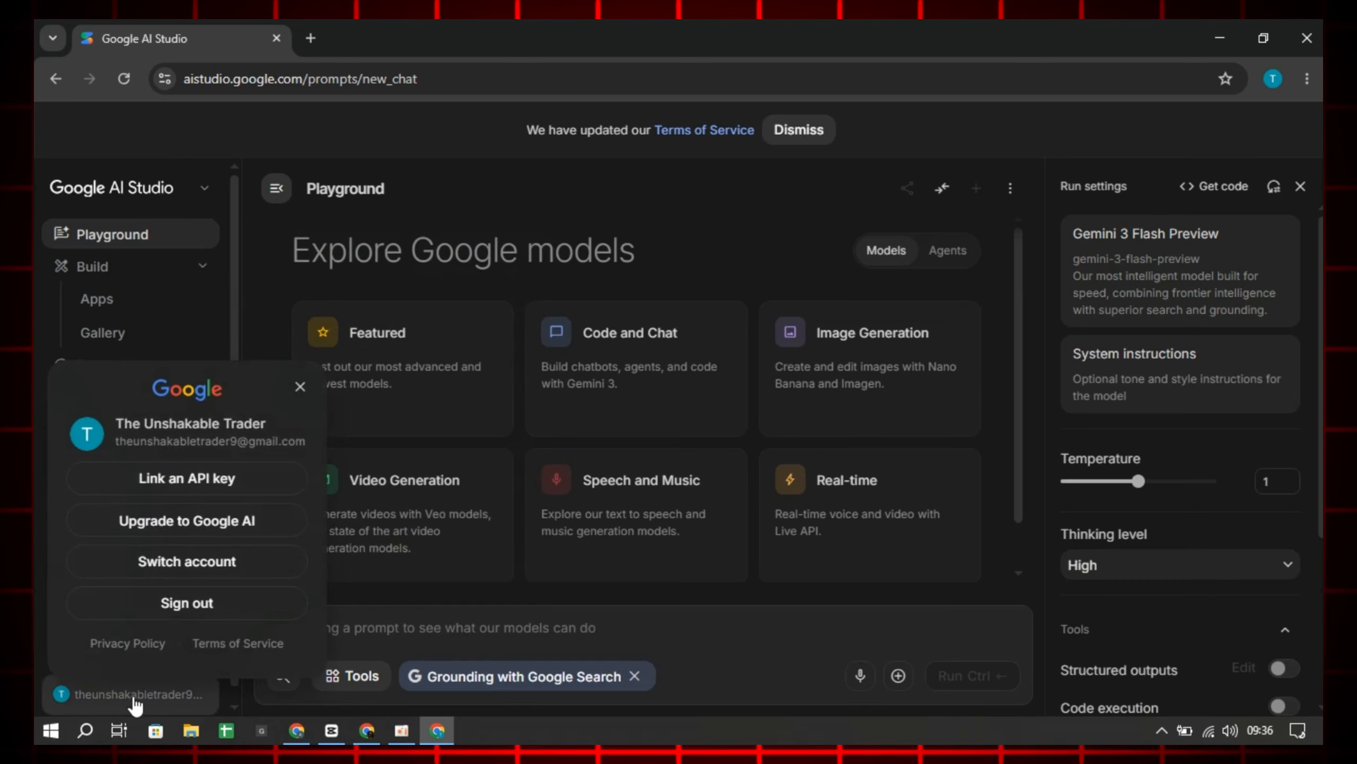
left_click(133, 694)
left_click(220, 587)
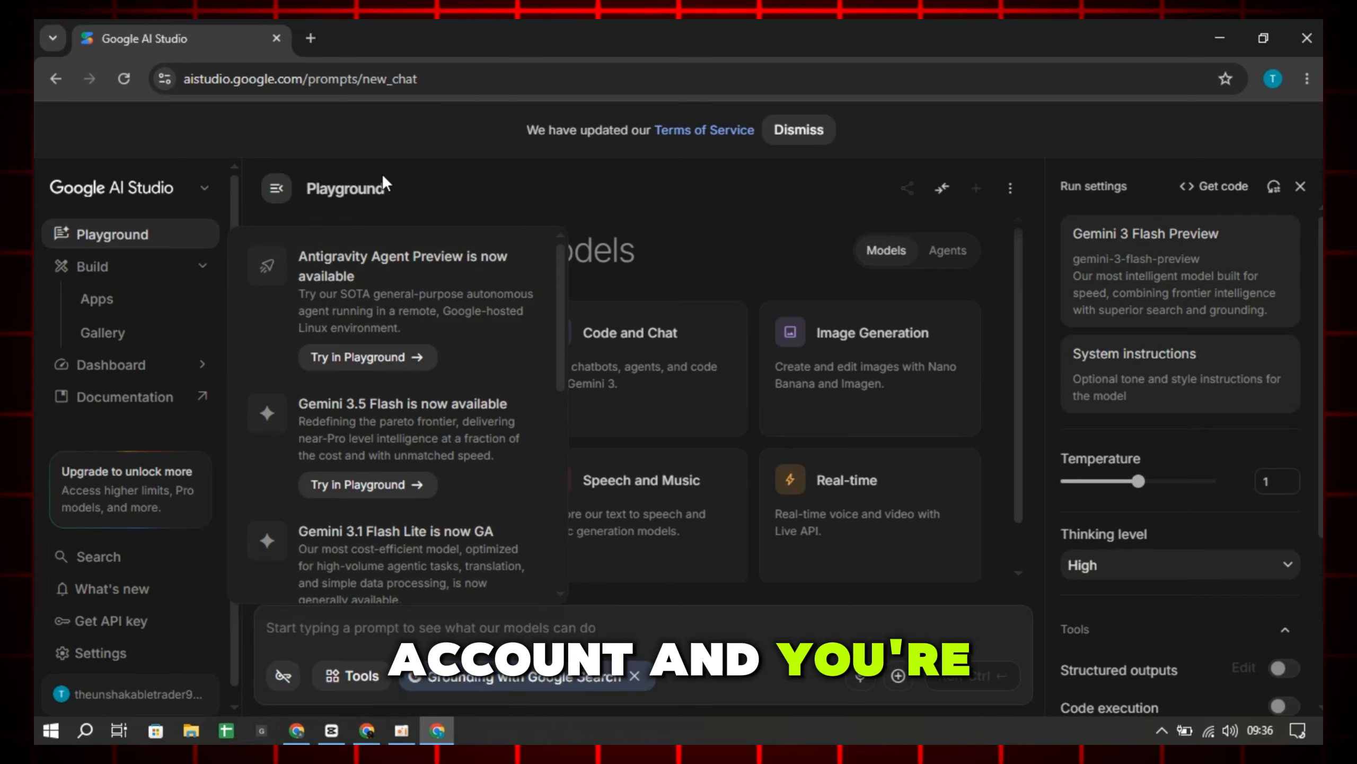
left_click(807, 130)
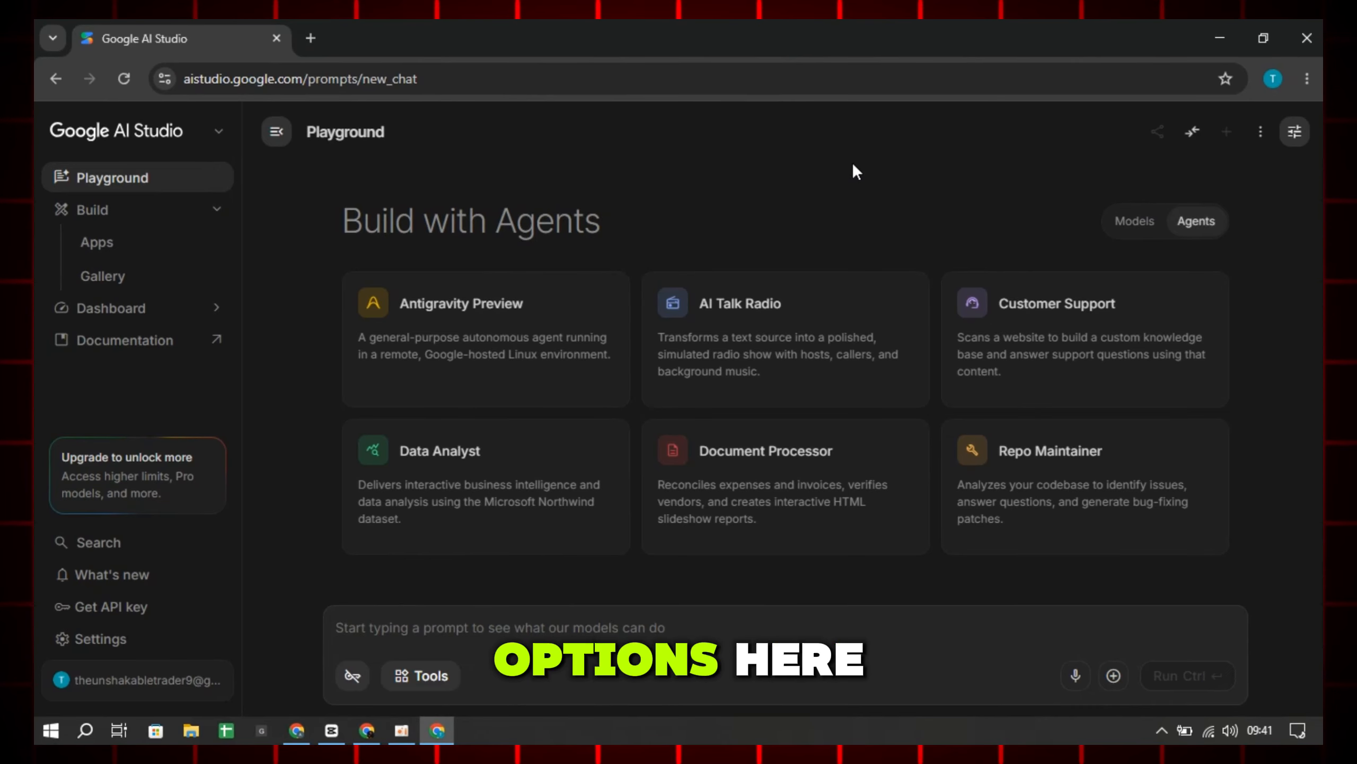
Compare the Playground's Agents and Models categories, ending on Models
left_click(1127, 222)
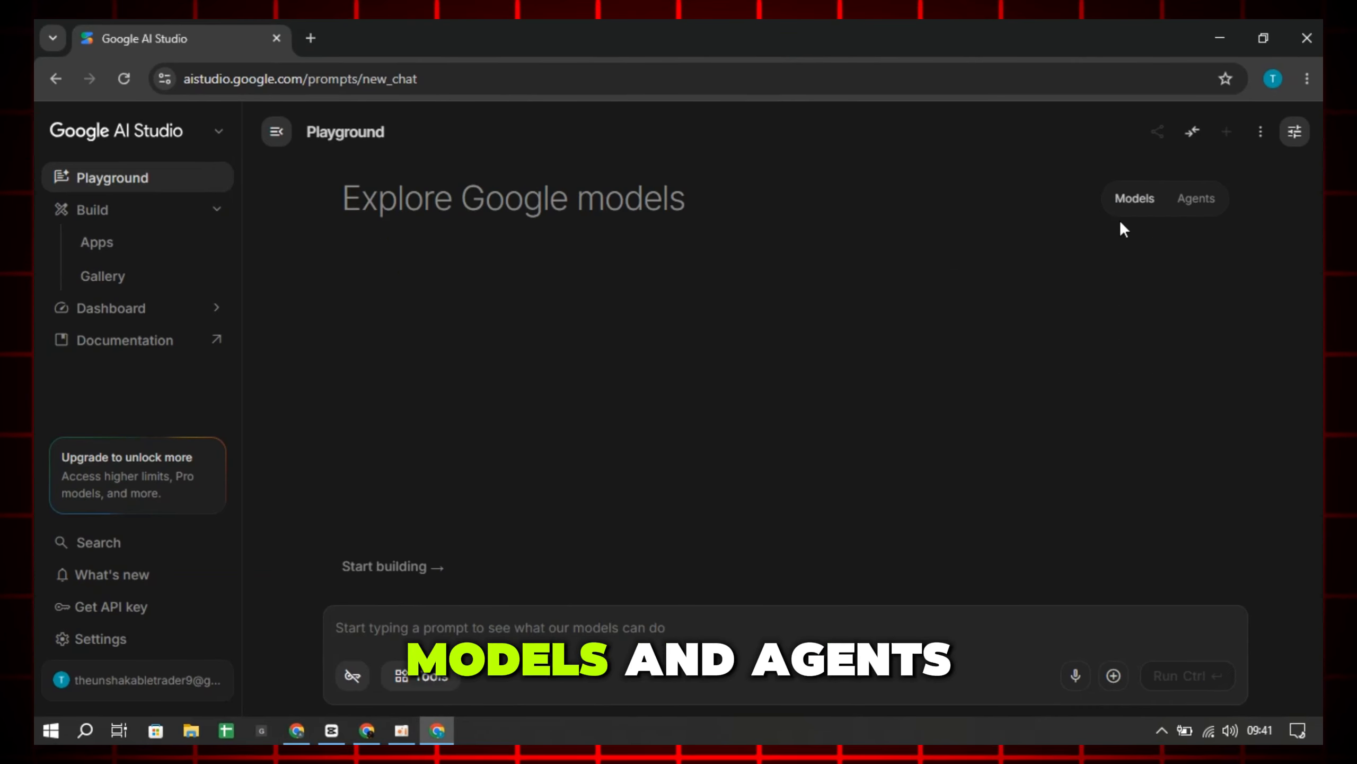
left_click(1196, 217)
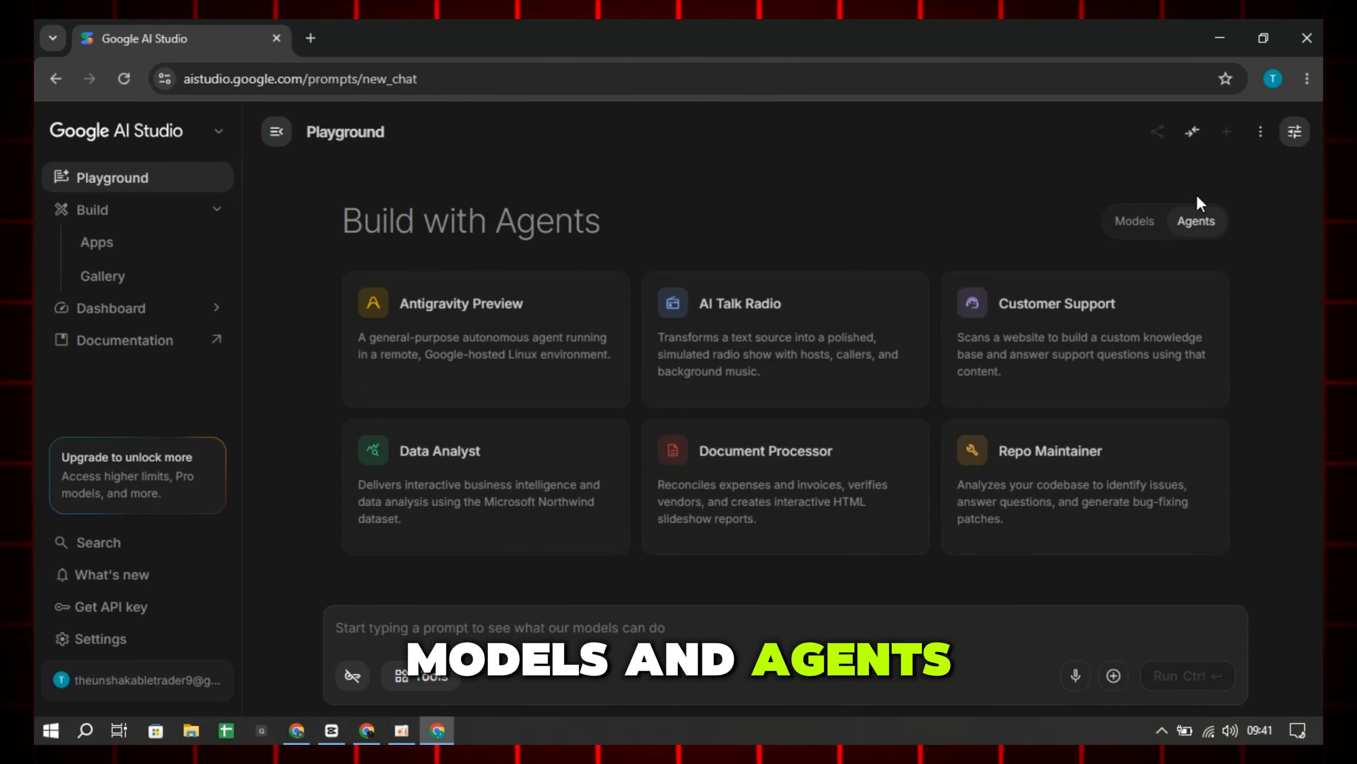
left_click(1132, 219)
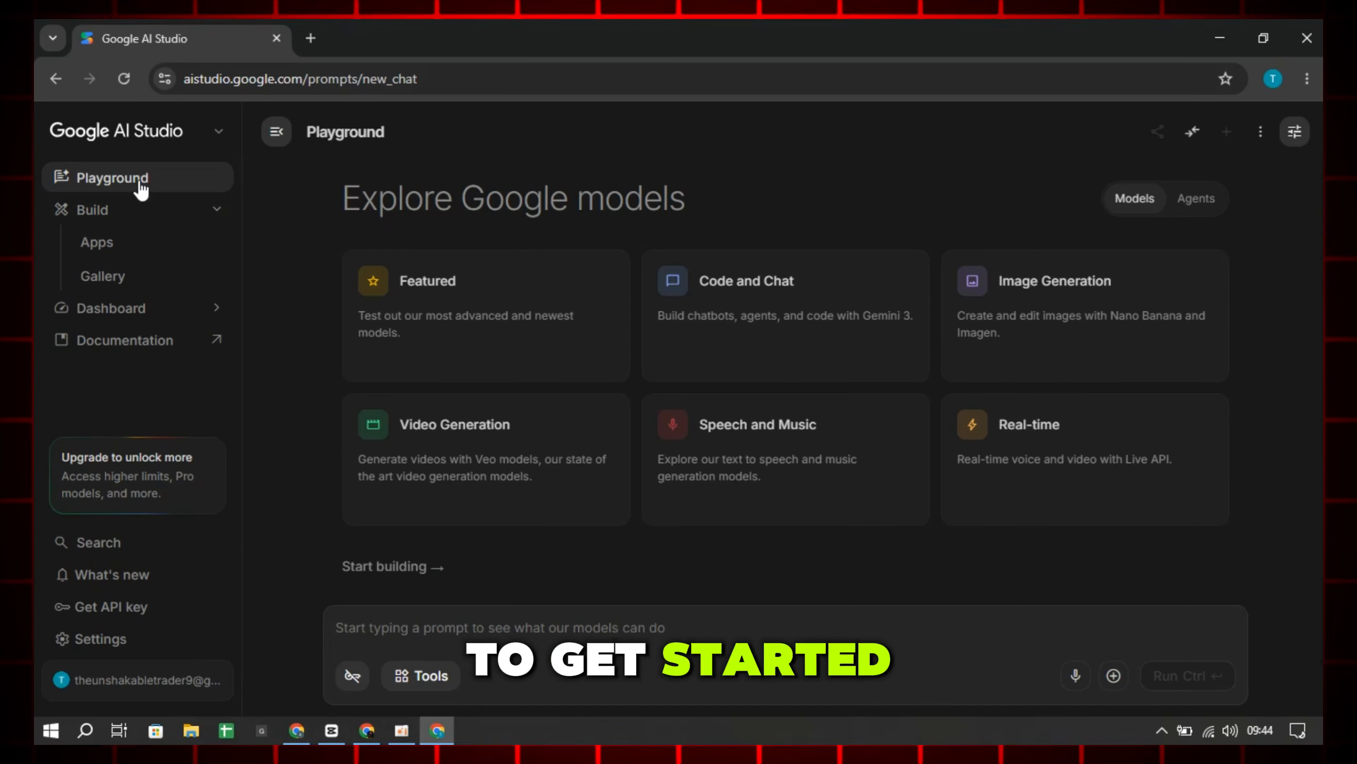
Open the Gemini 3.1 Flash TTS Preview model from the Playground's Speech and Music category
left_click(149, 179)
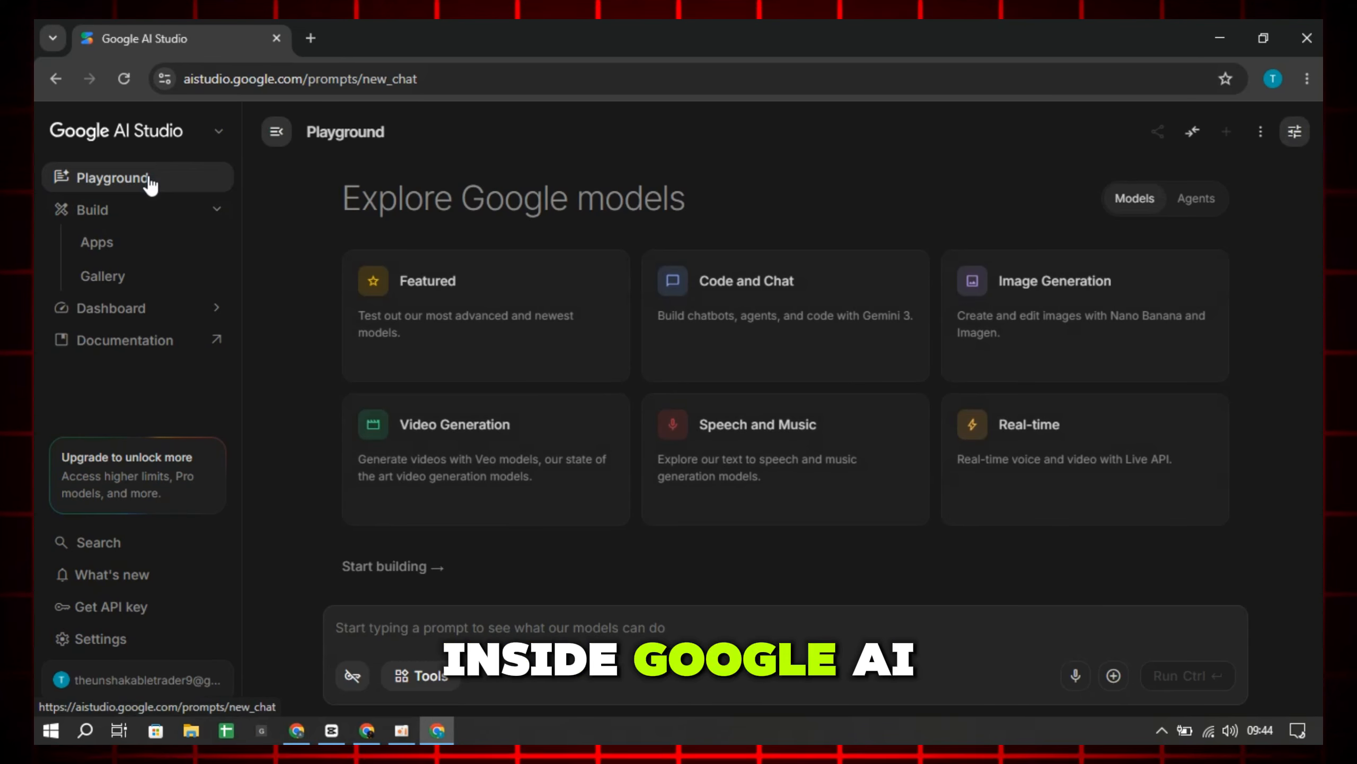
left_click(734, 460)
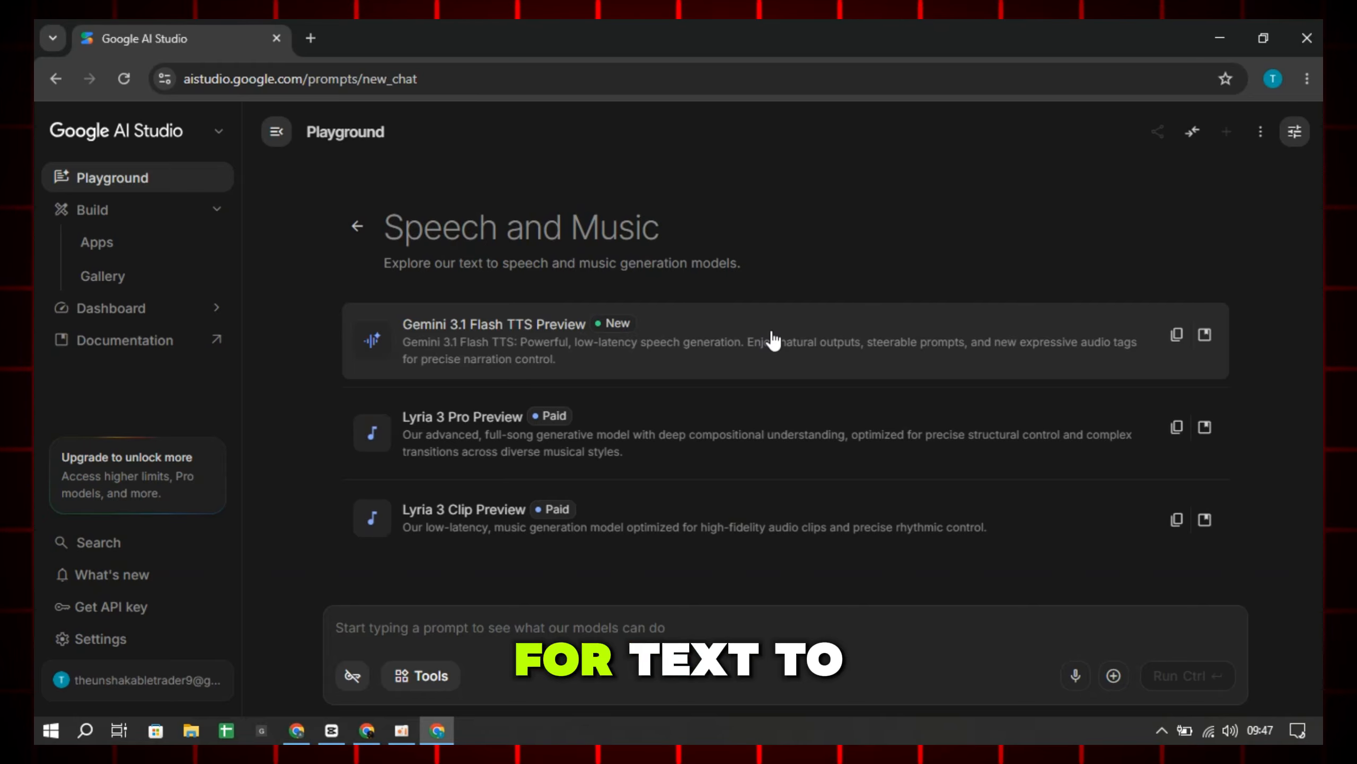
left_click(761, 350)
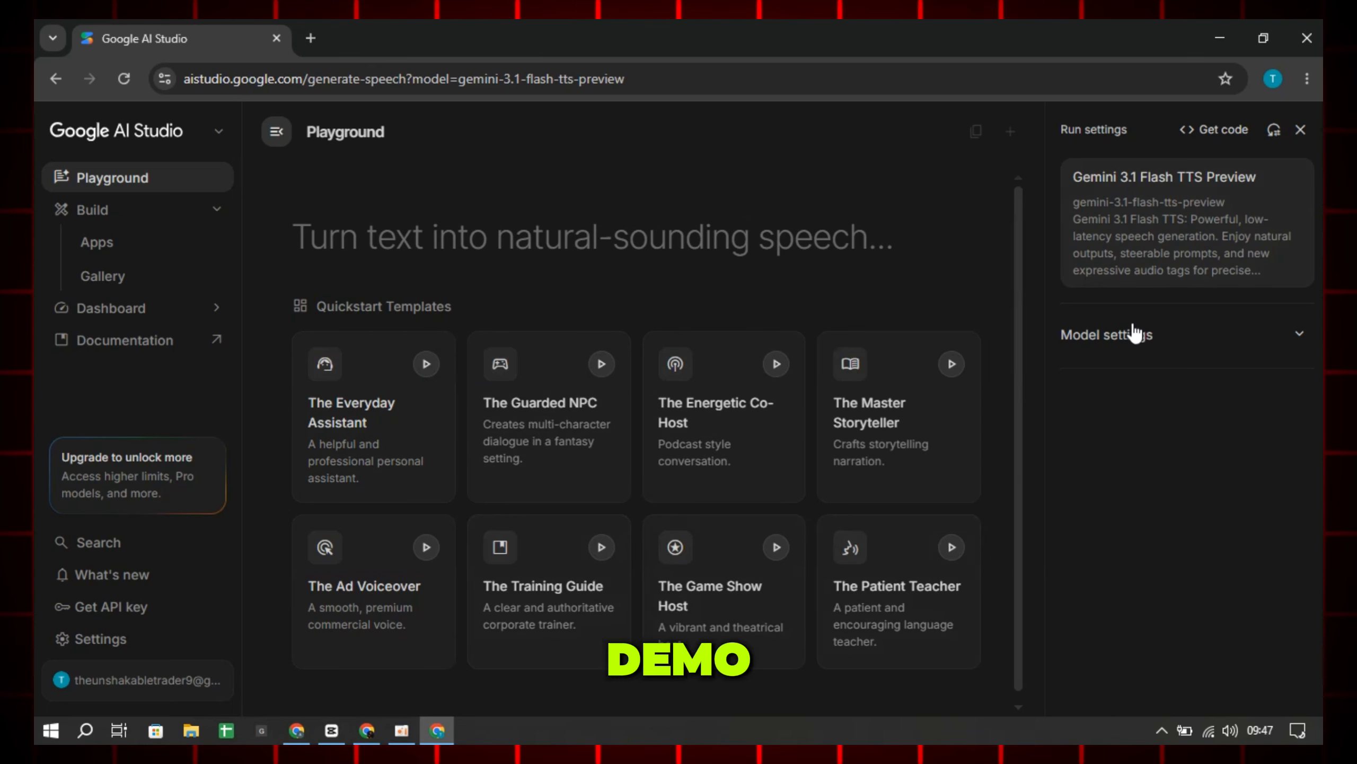
Listen to the voice samples of the quickstart templates, including The Everyday Assistant, The Energetic Co-Host and The Master Storyteller
left_click(426, 366)
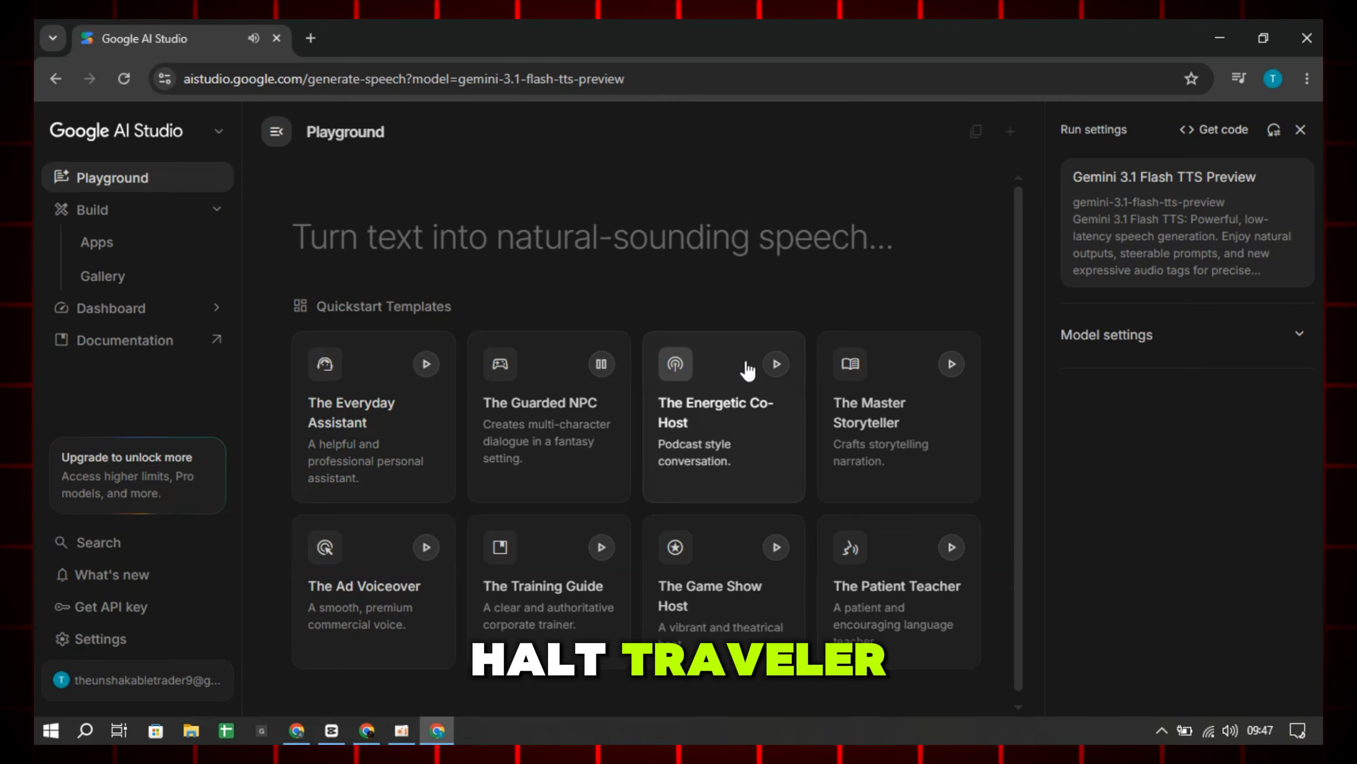
left_click(775, 365)
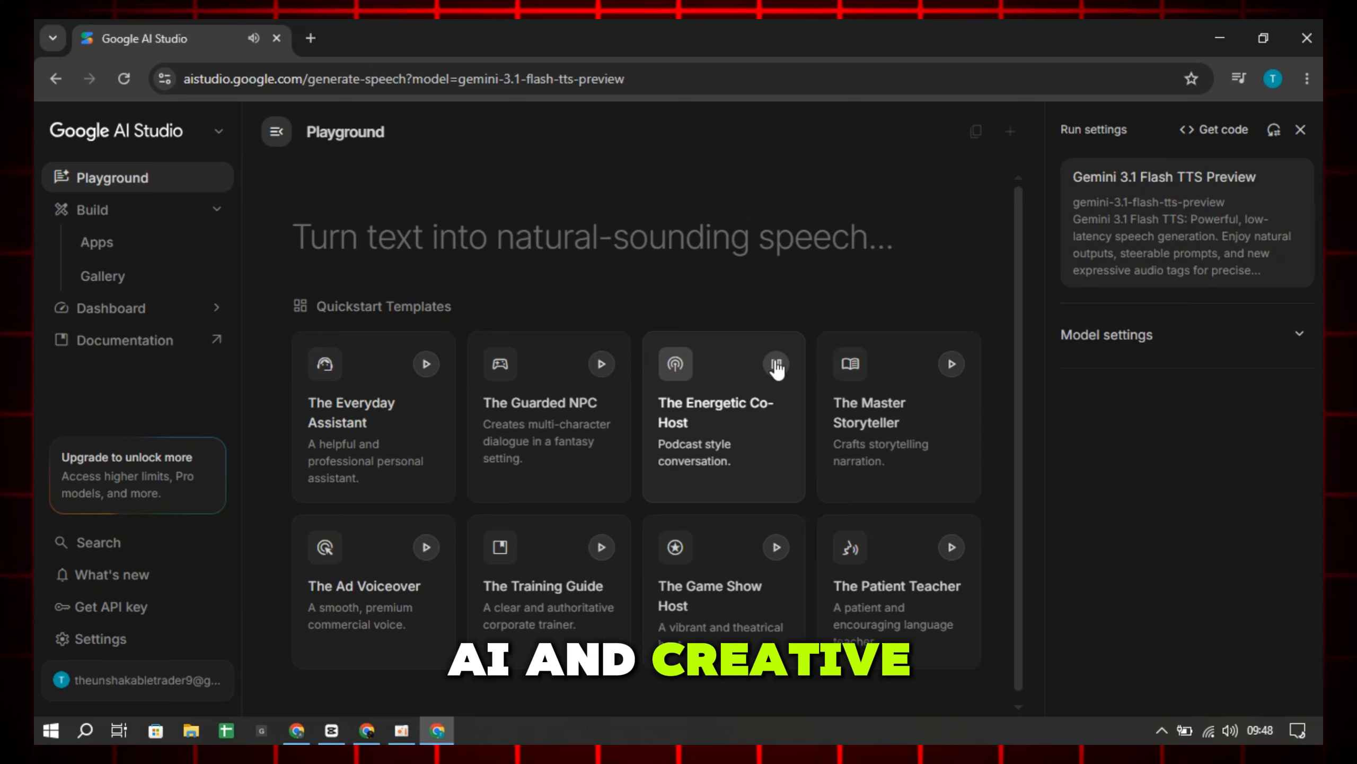
left_click(951, 364)
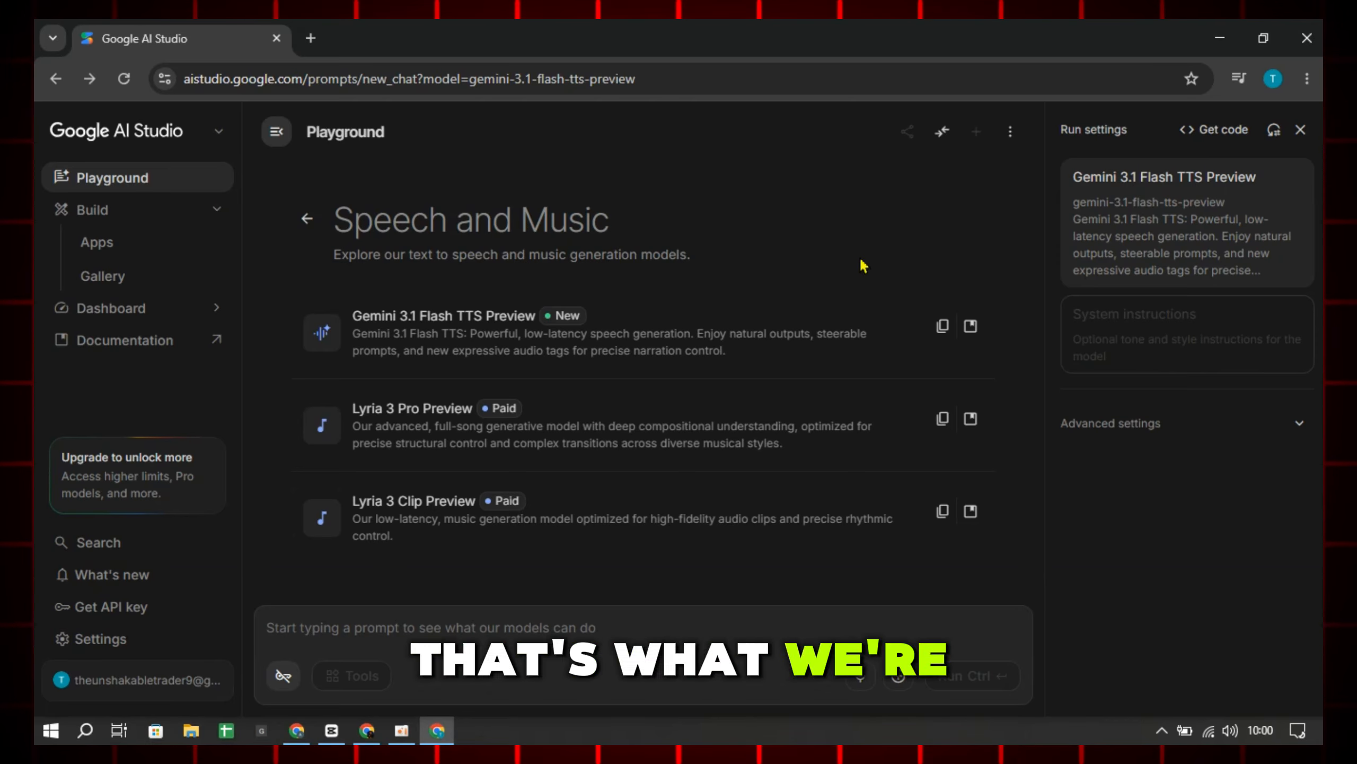
Reopen the Gemini 3.1 Flash TTS Preview model and start a blank speech prompt in Text mode
left_click(701, 328)
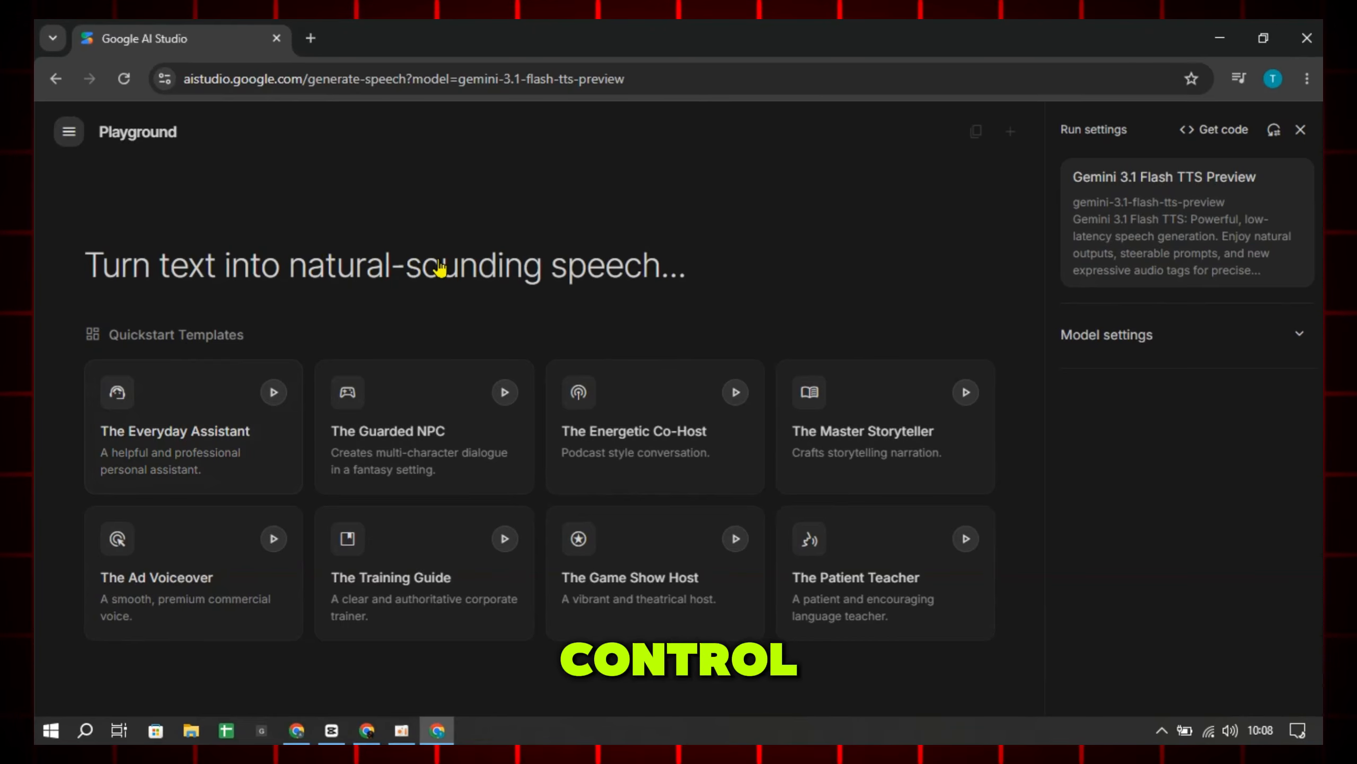
left_click(470, 266)
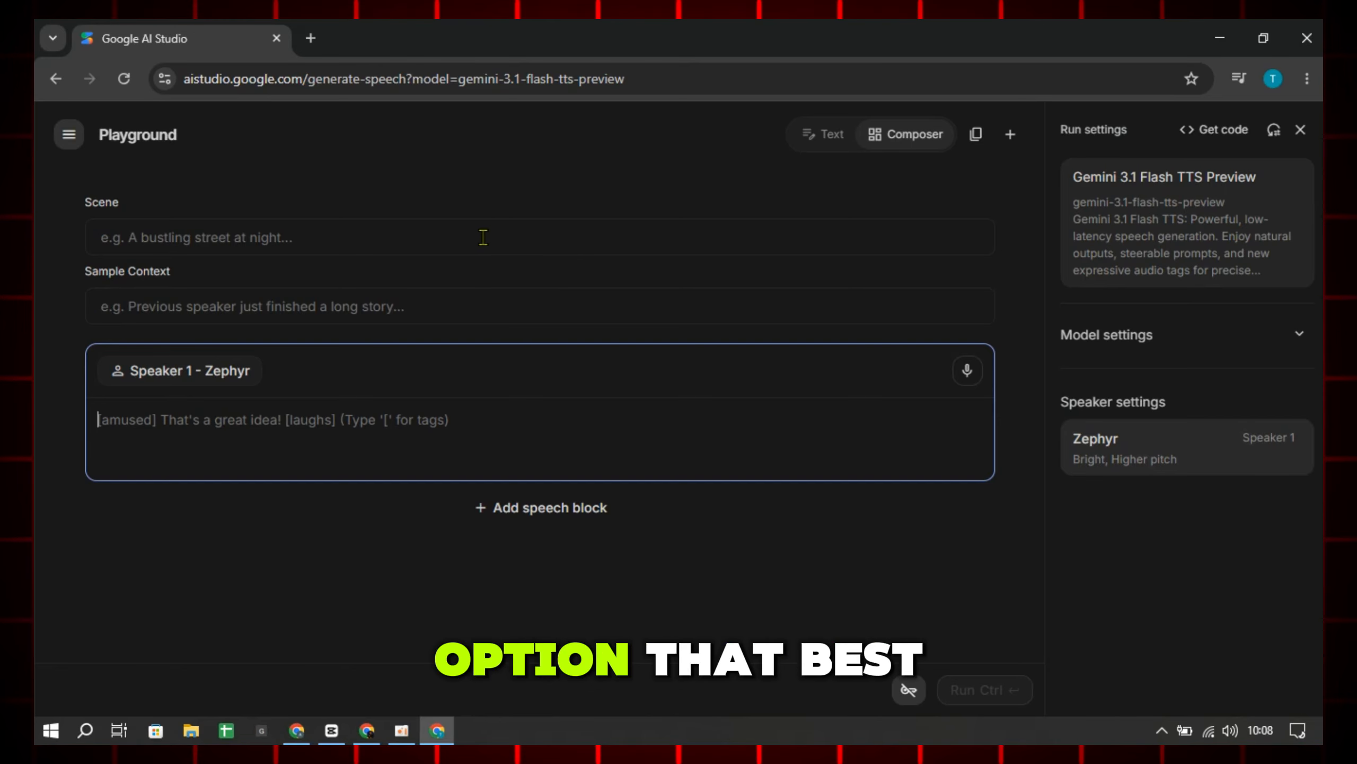
left_click(826, 135)
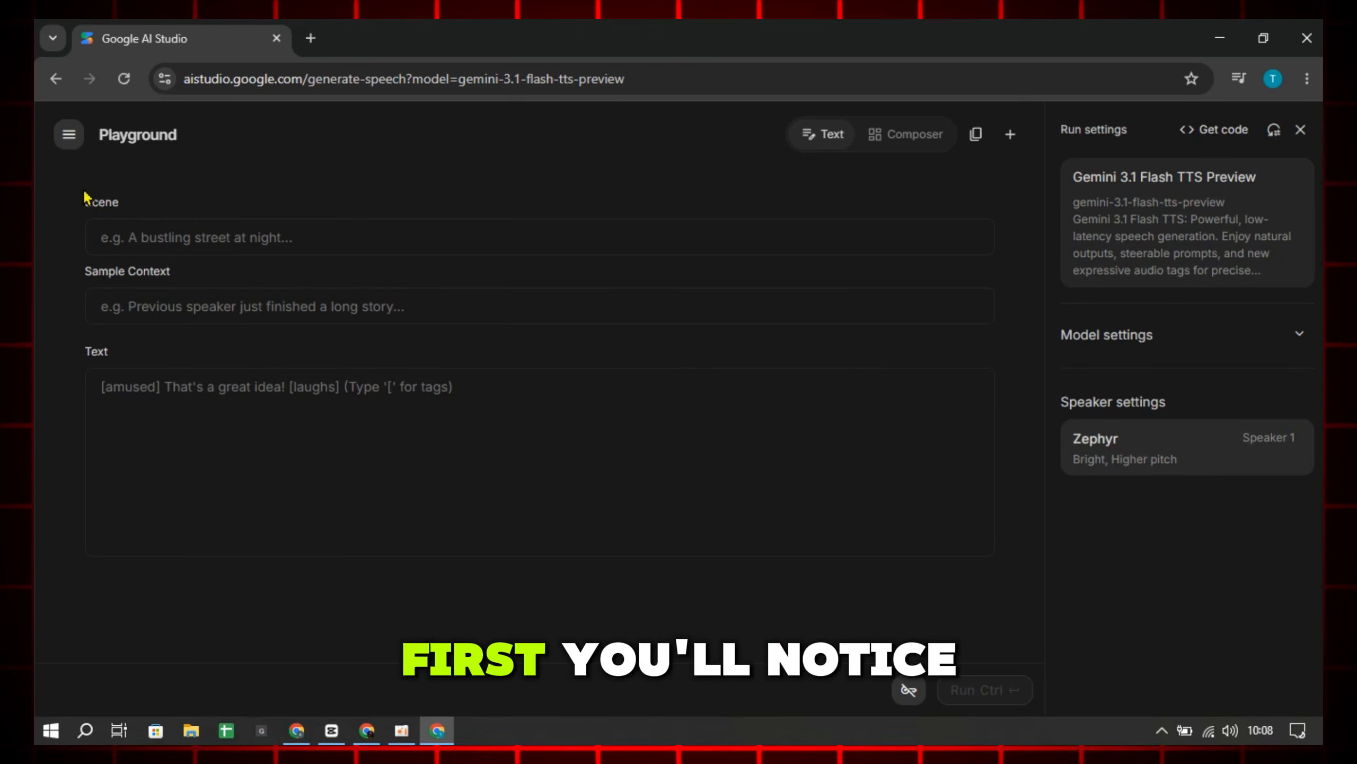
Examine the Scene, Sample Context and Text fields of the speech prompt
left_click_drag(114, 186, 139, 191)
left_click(84, 265)
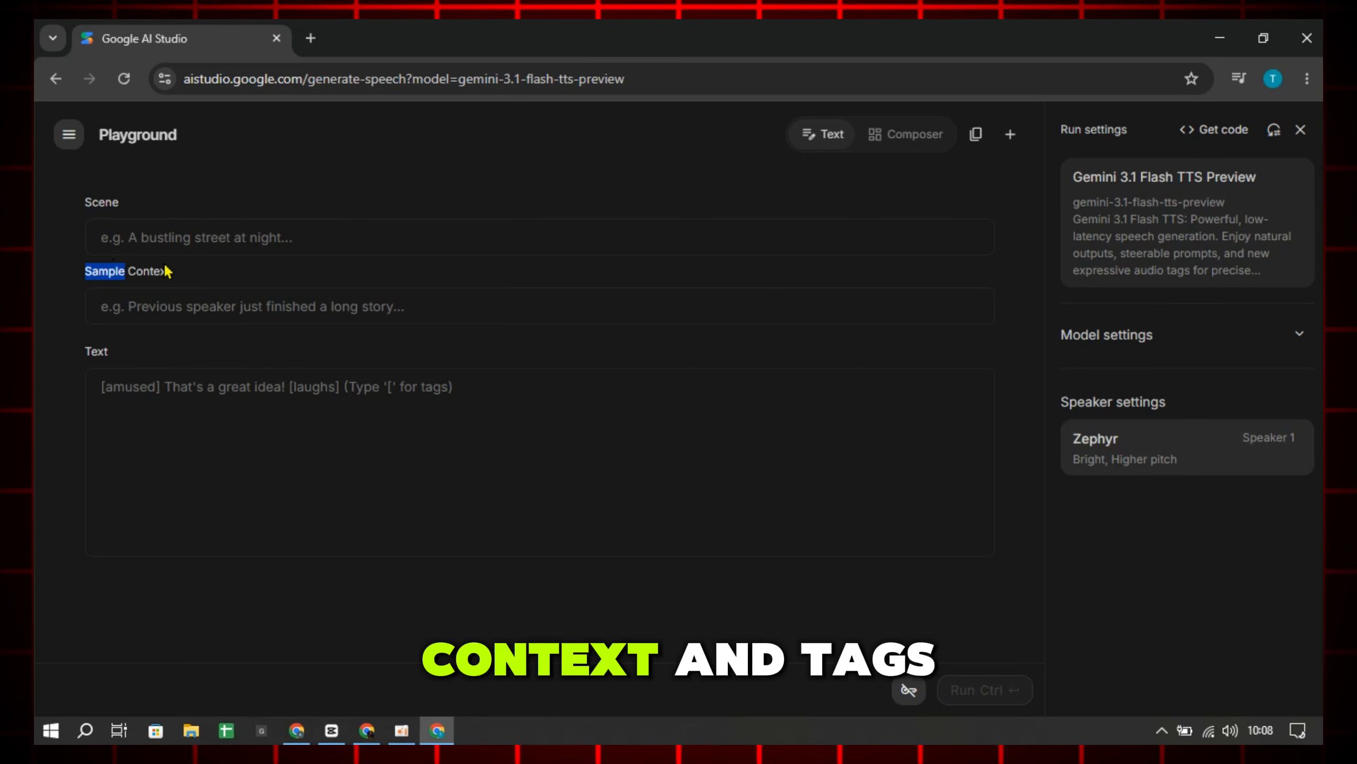
left_click_drag(167, 271, 221, 267)
left_click(198, 369)
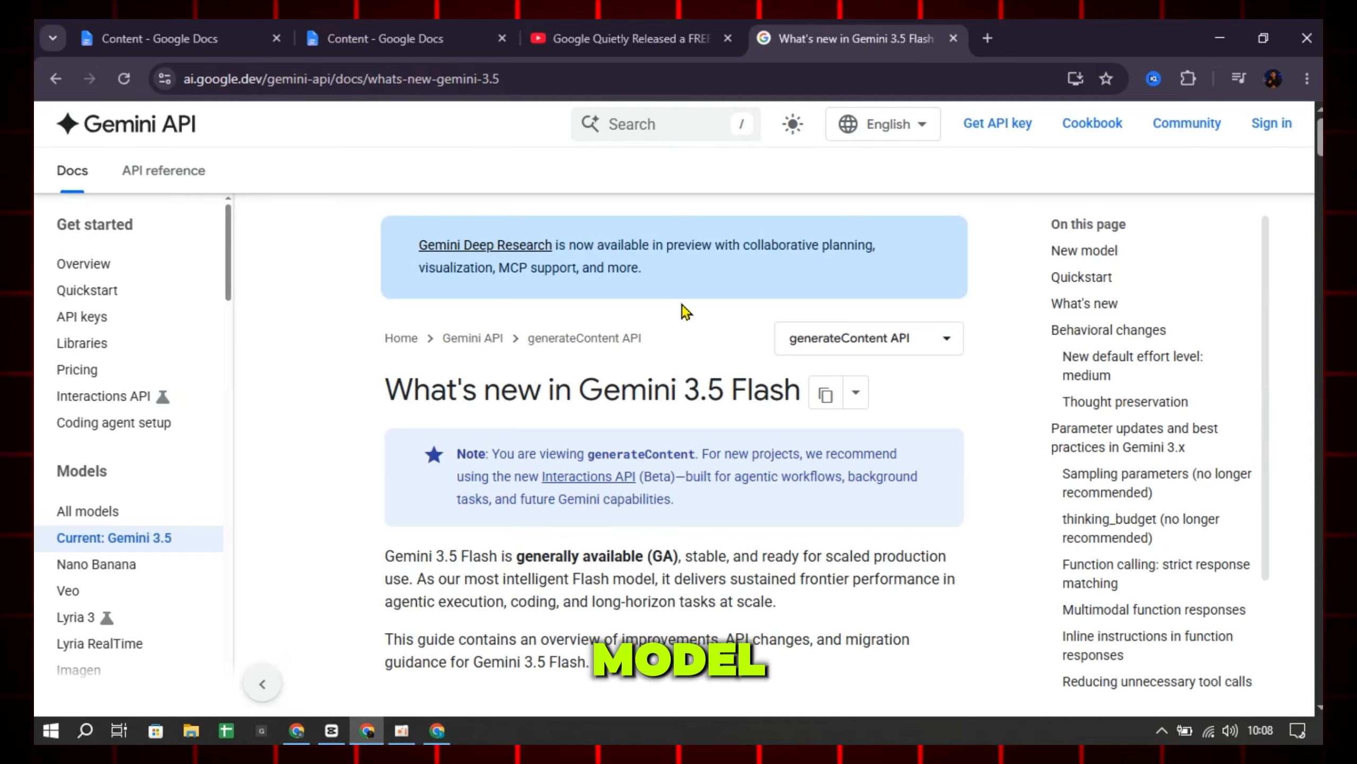
Read through the Gemini API documentation page "What's new in Gemini 3.5 Flash"
scroll(630, 330, "down", 5)
scroll(576, 335, "down", 2)
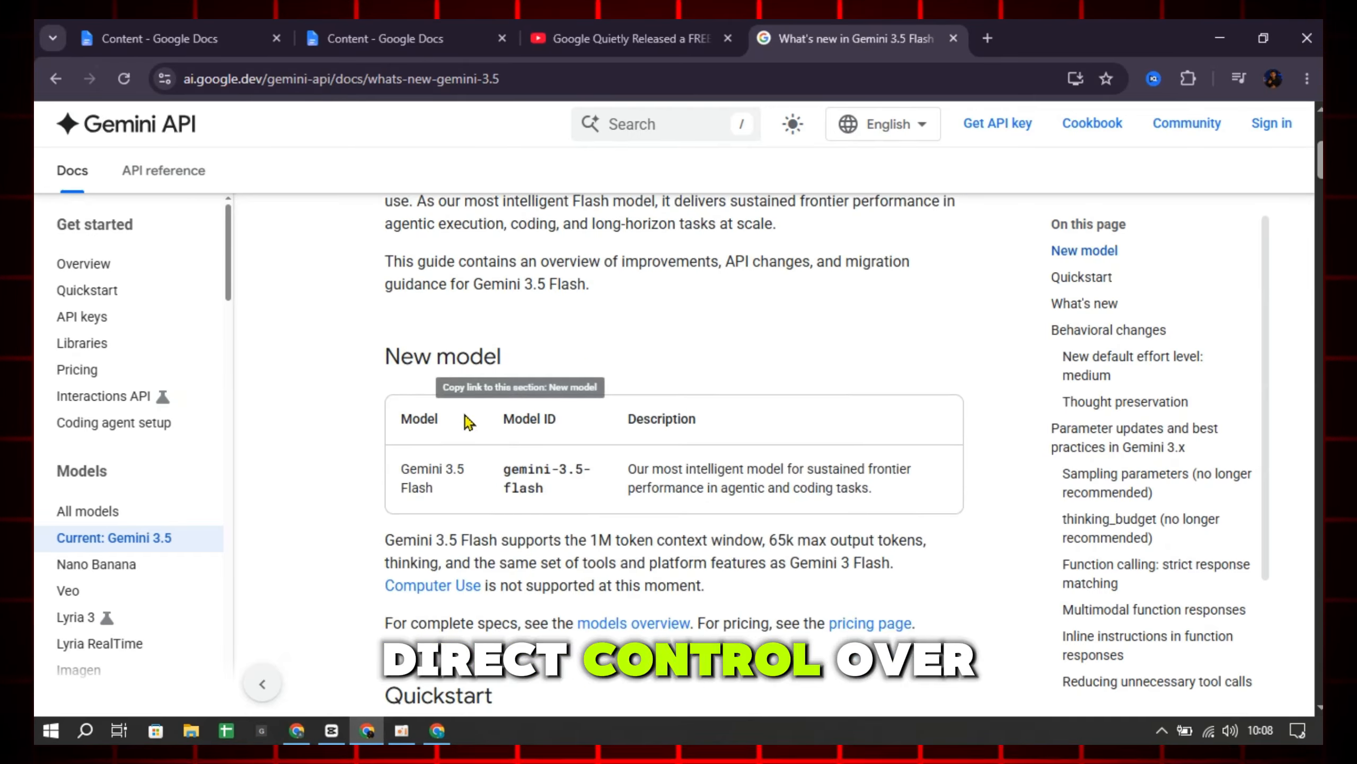
scroll(588, 468, "down", 2)
scroll(512, 468, "down", 6)
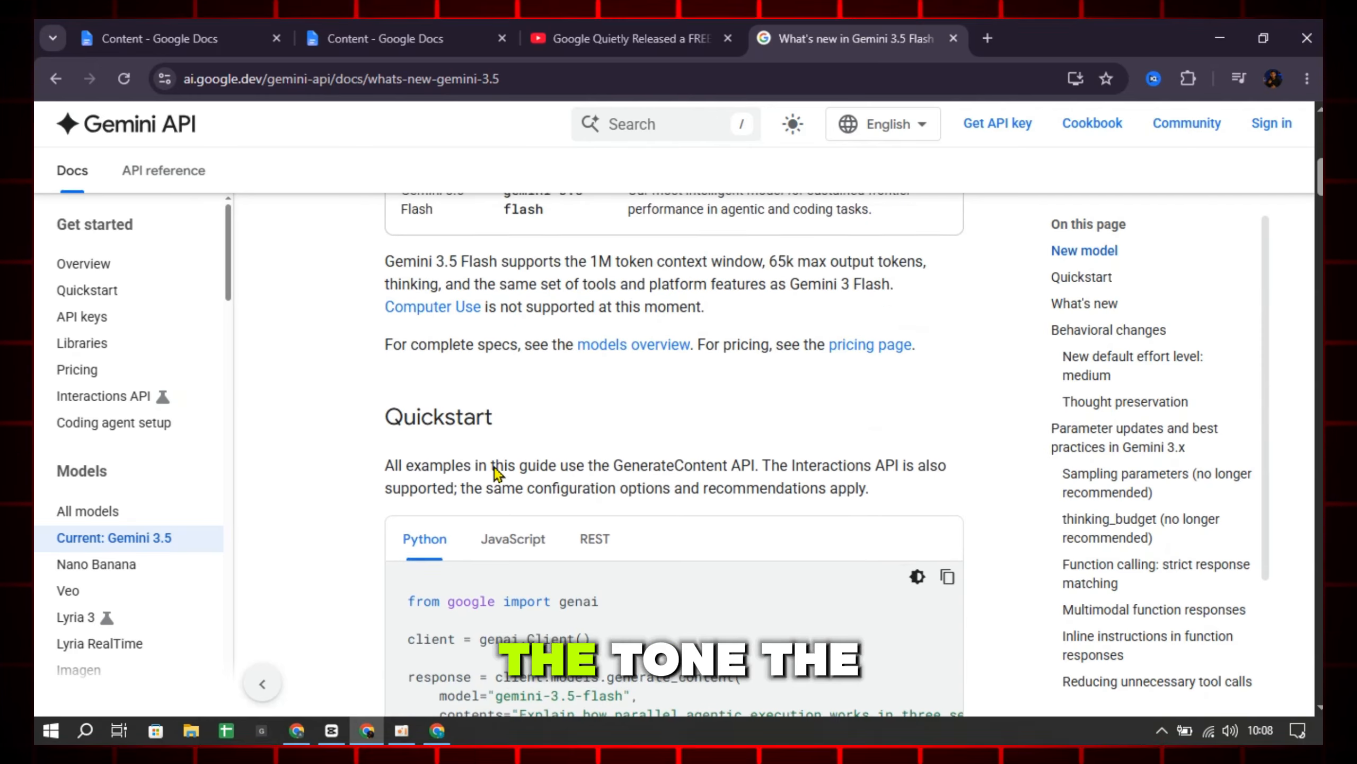
scroll(499, 507, "down", 13)
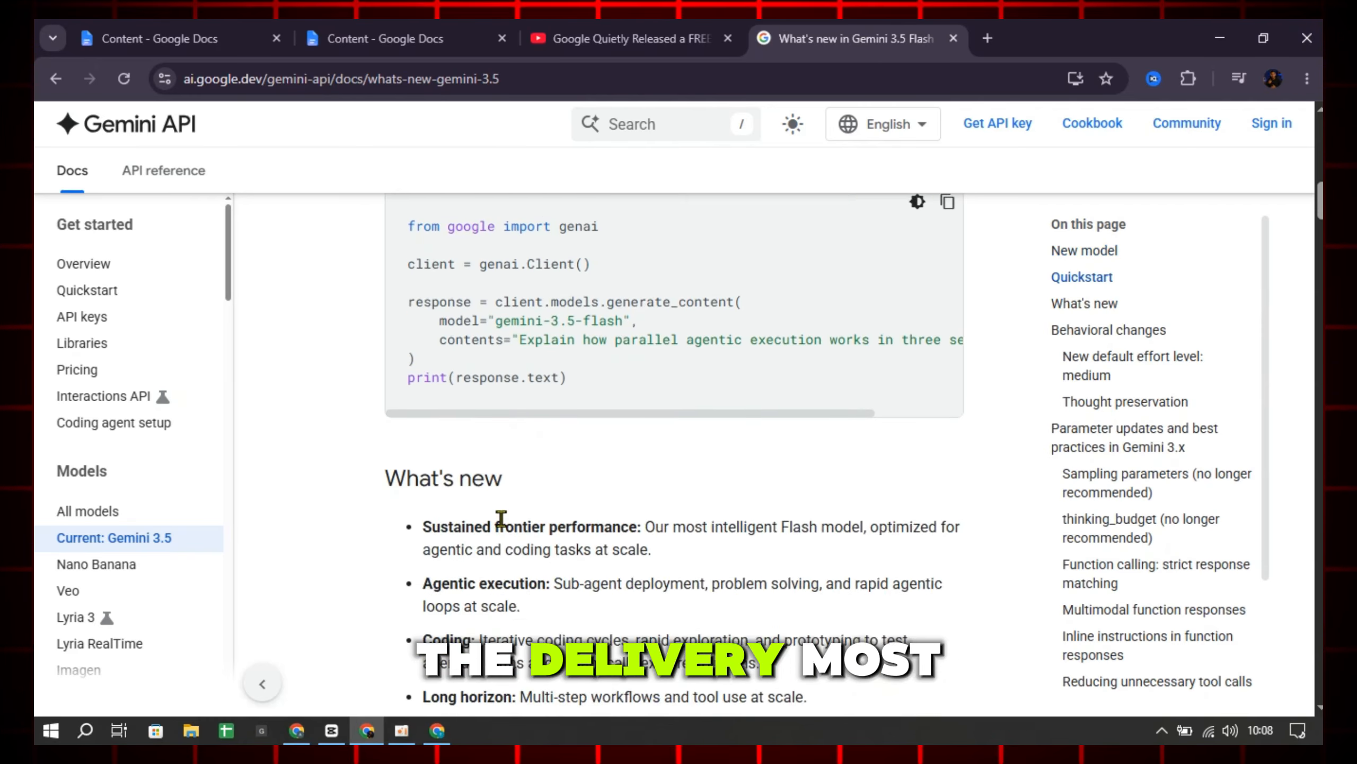
scroll(532, 416, "down", 8)
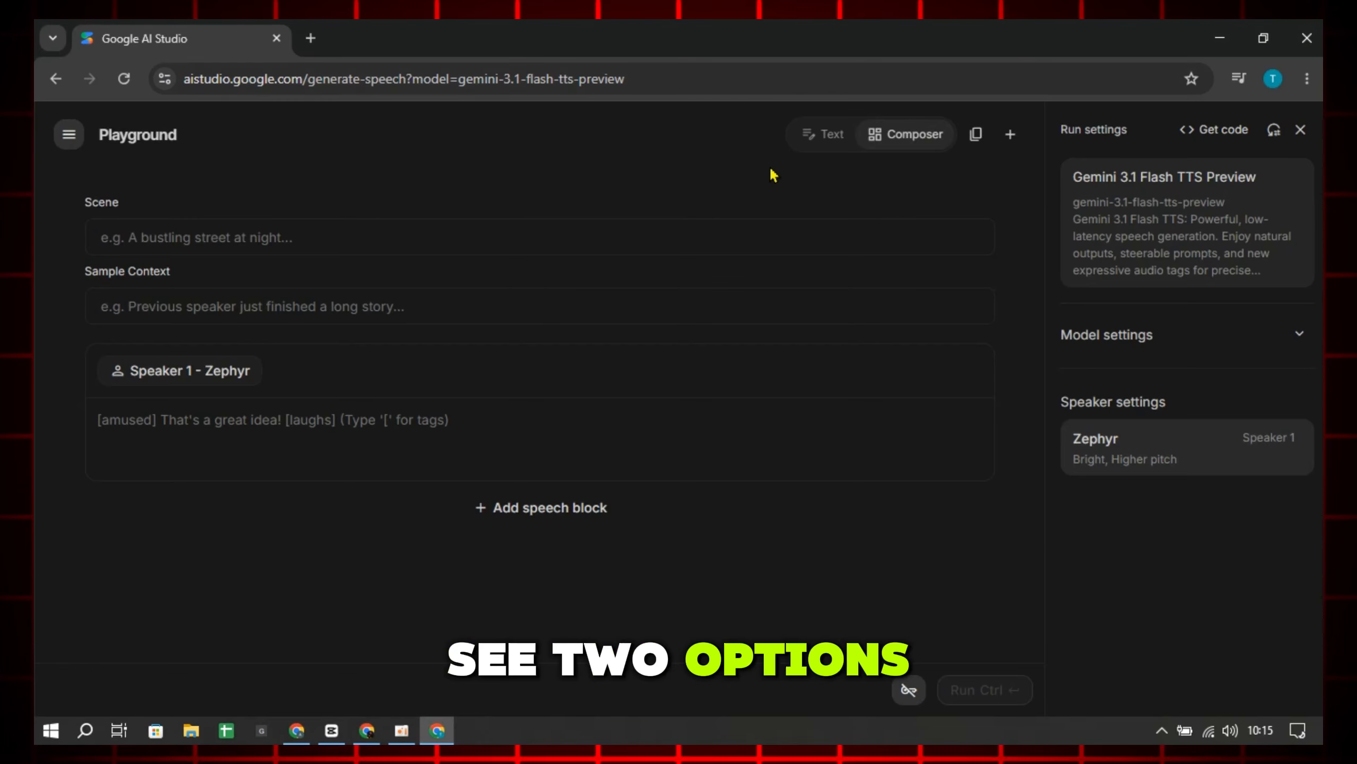
left_click(827, 135)
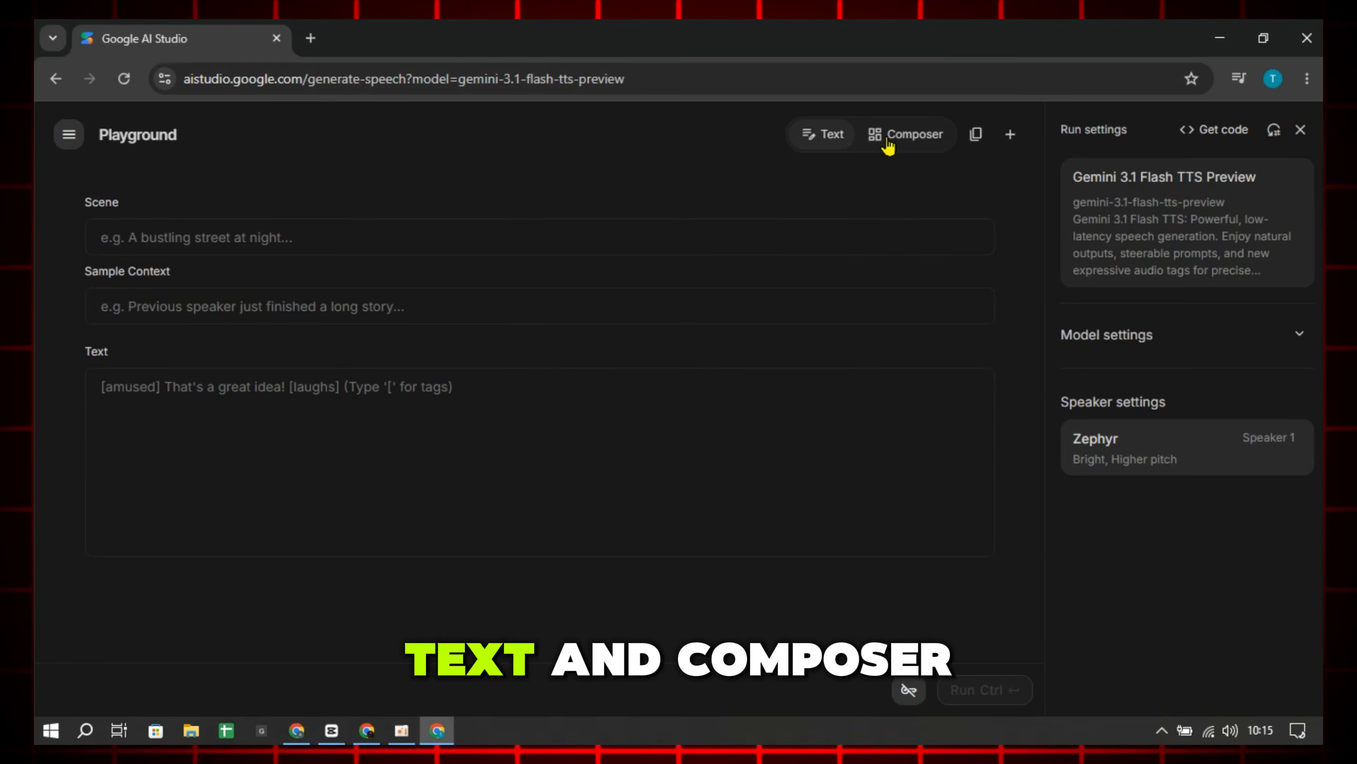
left_click(821, 136)
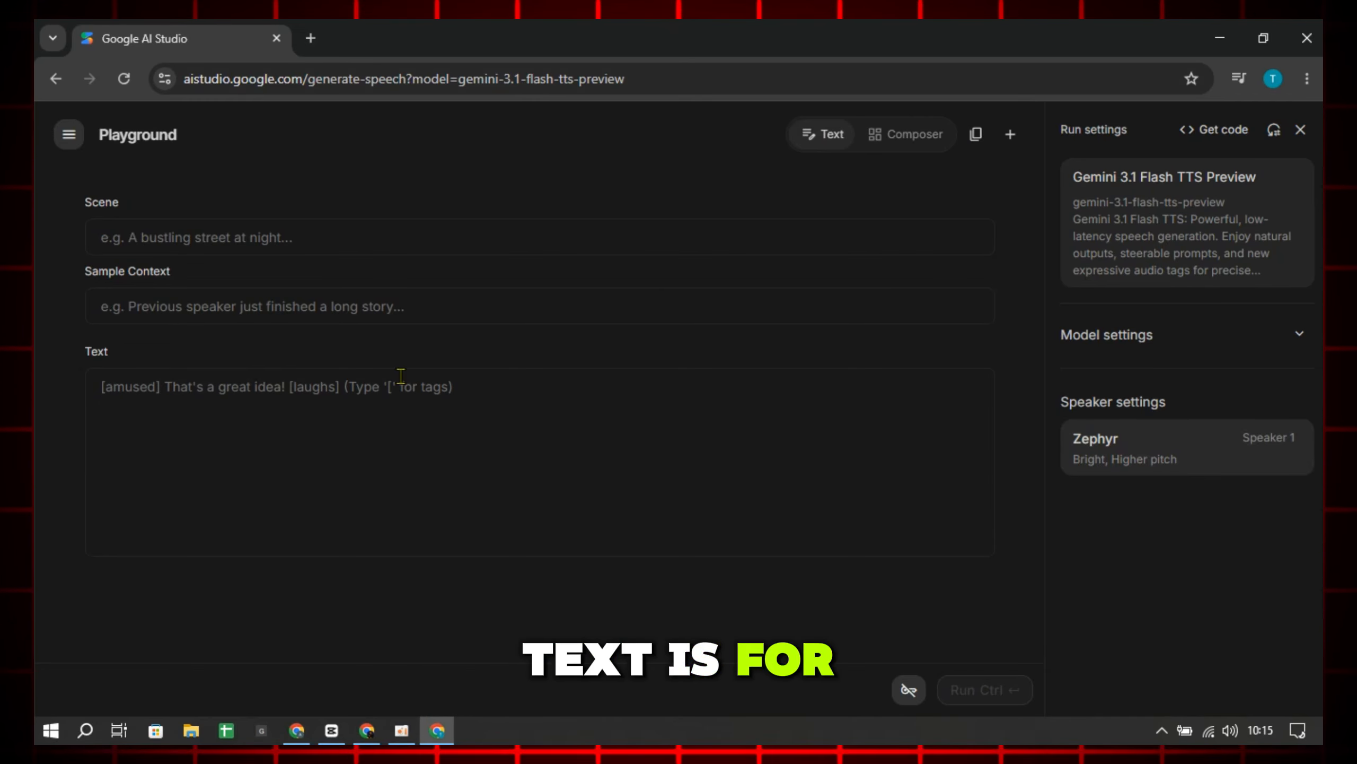
left_click(369, 439)
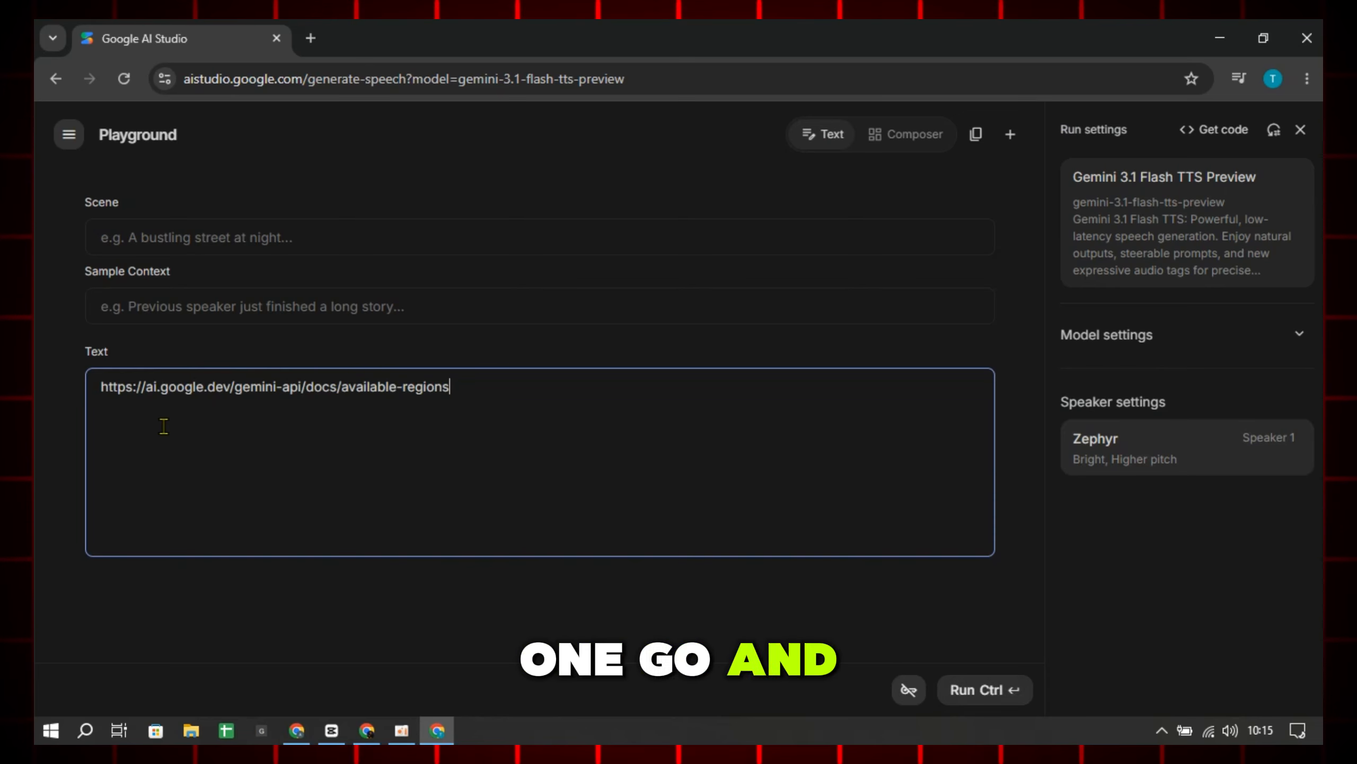
key("ctrl+a")
key("BackSpace")
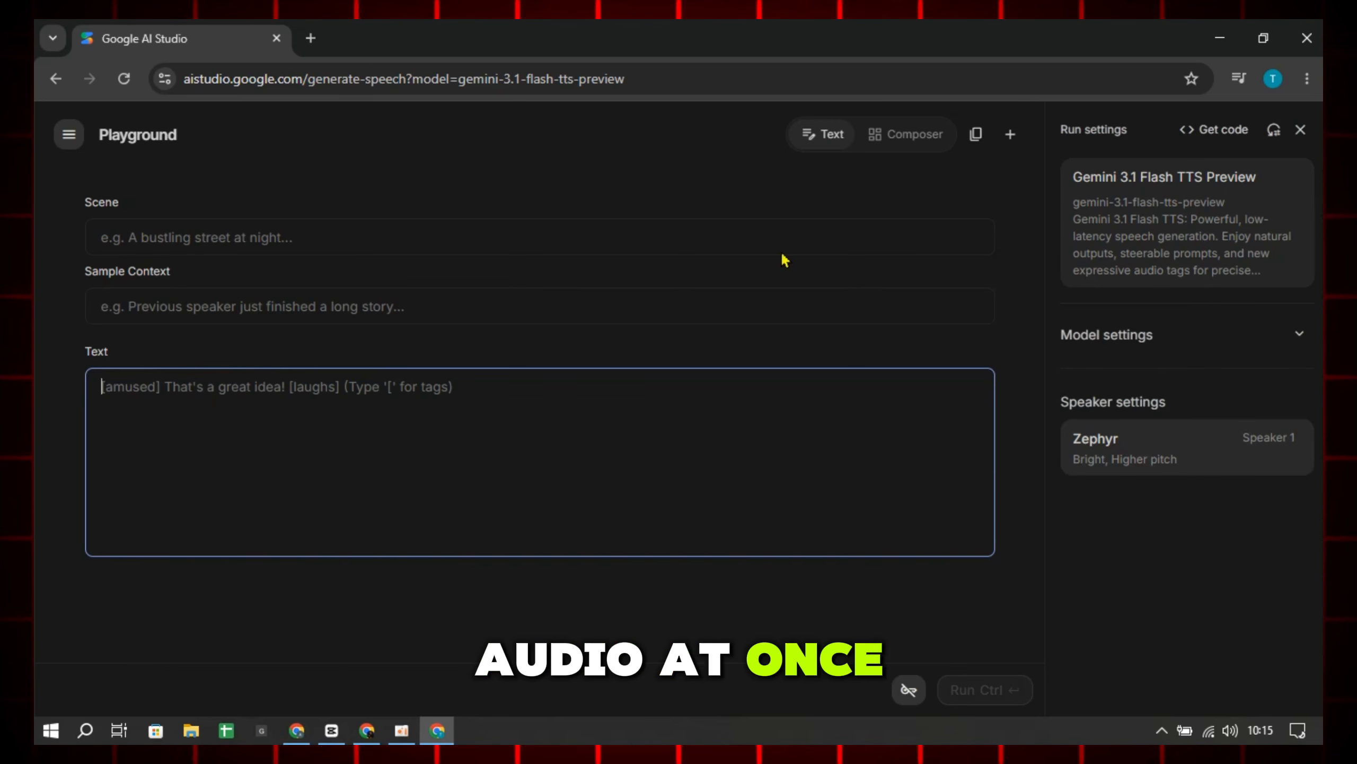
Switch the speech prompt to Composer mode and add two more speech blocks
left_click(911, 137)
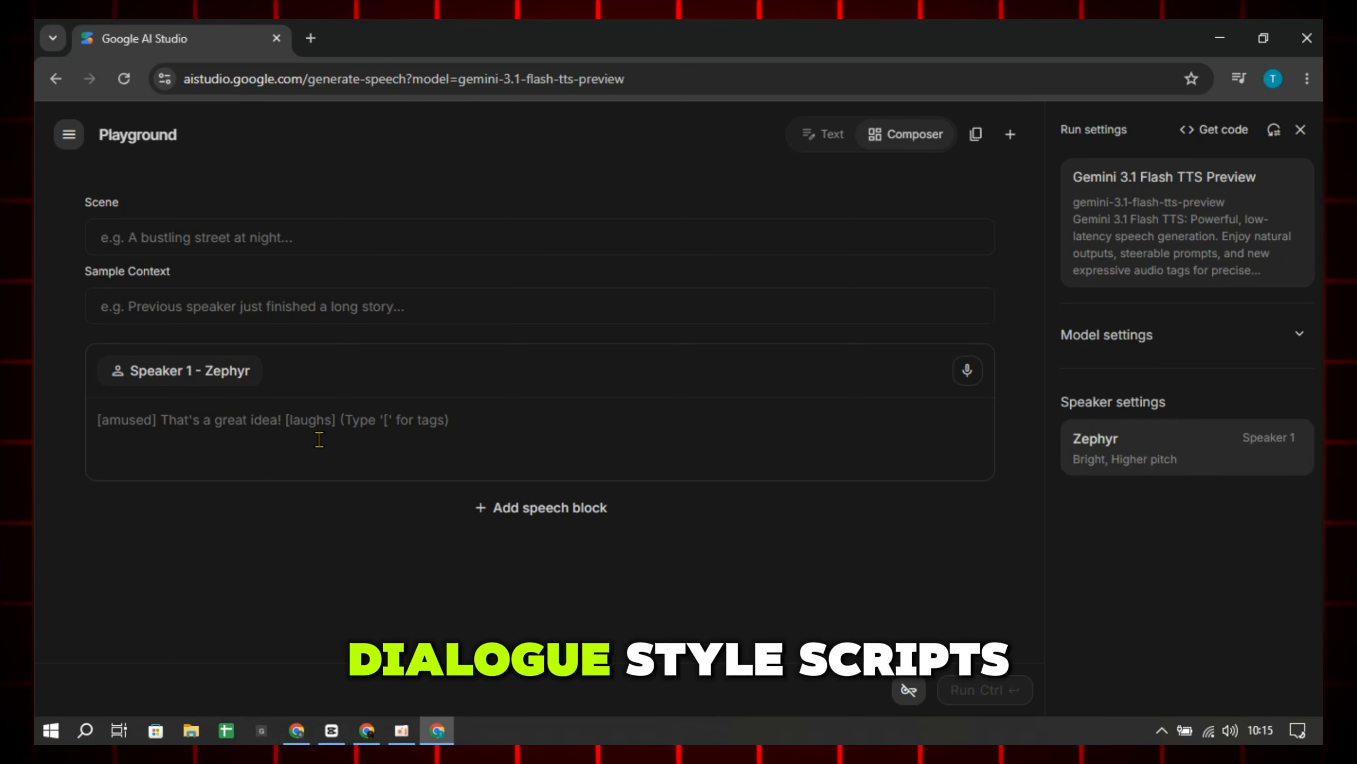
left_click(521, 514)
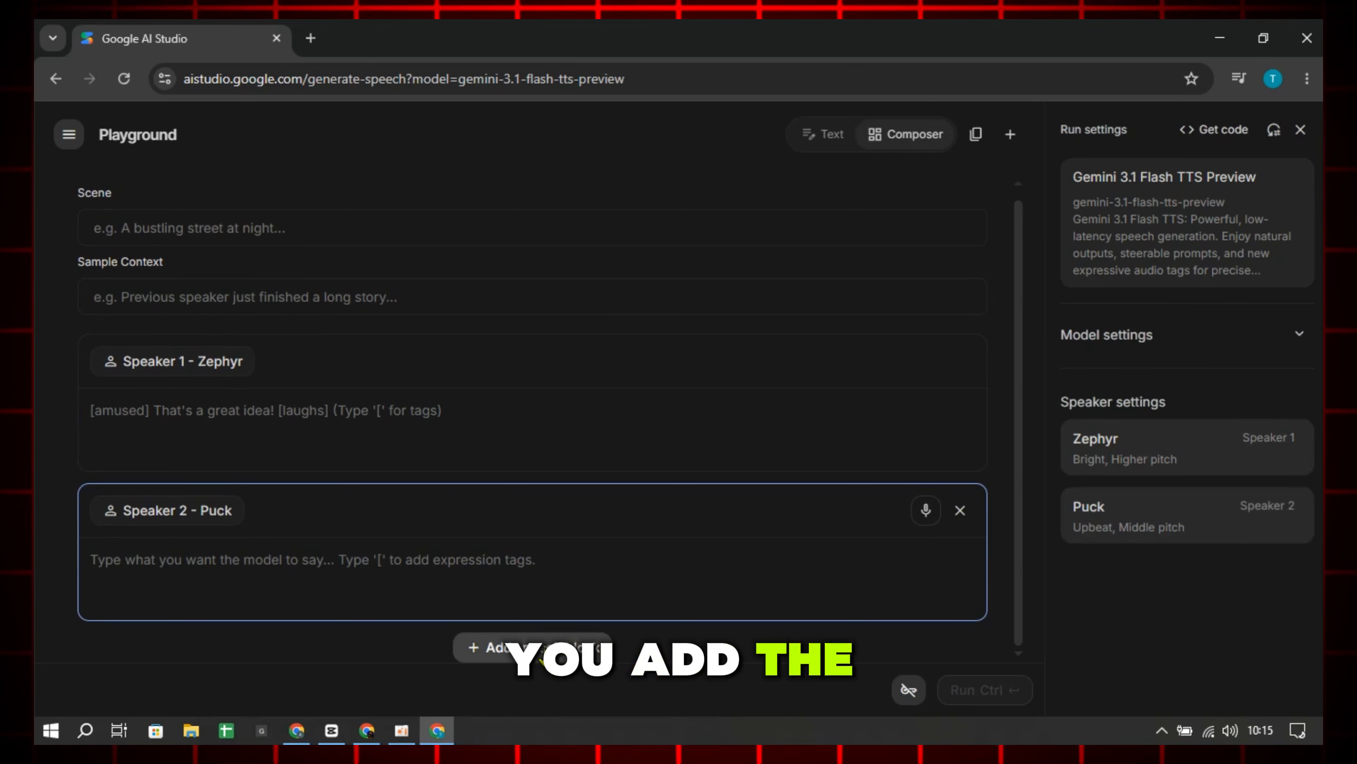
left_click(541, 654)
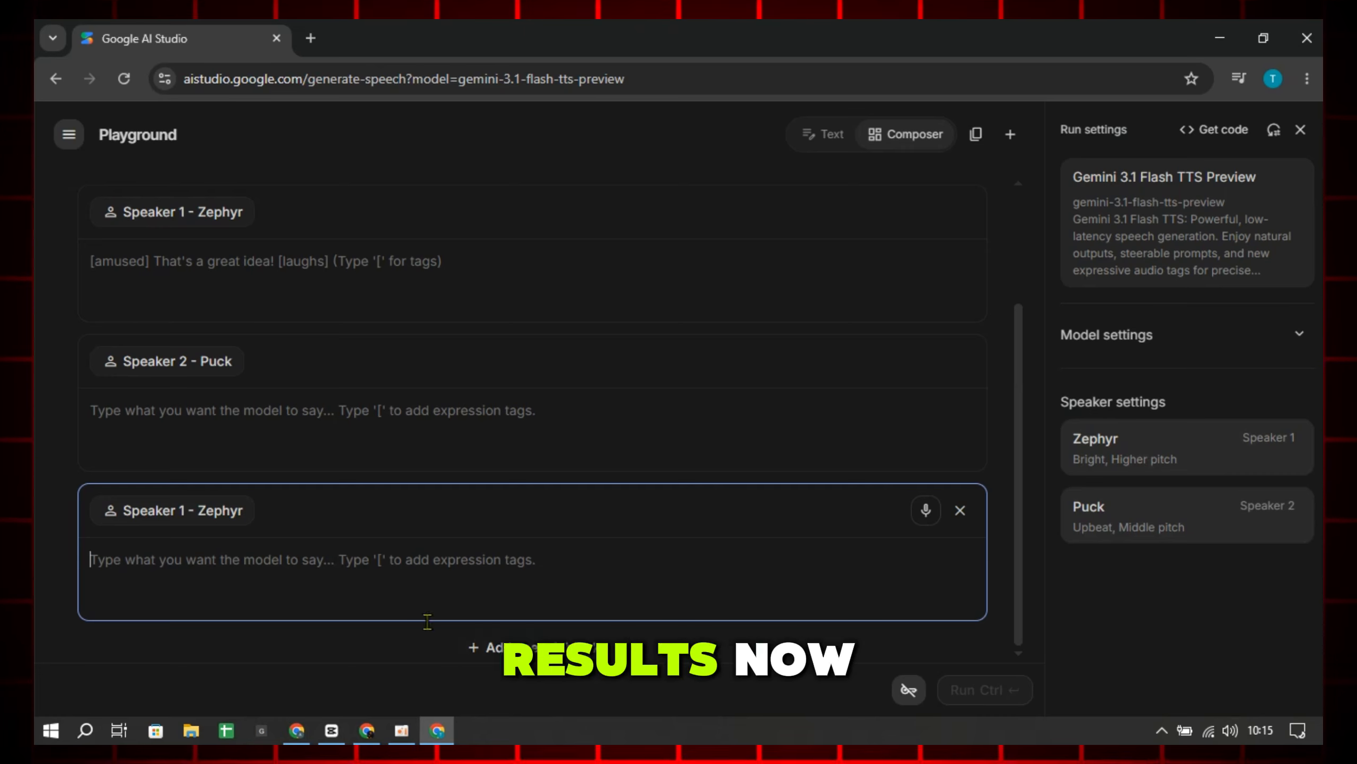
Switch to the Gemini API documentation window and read through the Text generation page
mouse_move(371, 716)
left_click(331, 653)
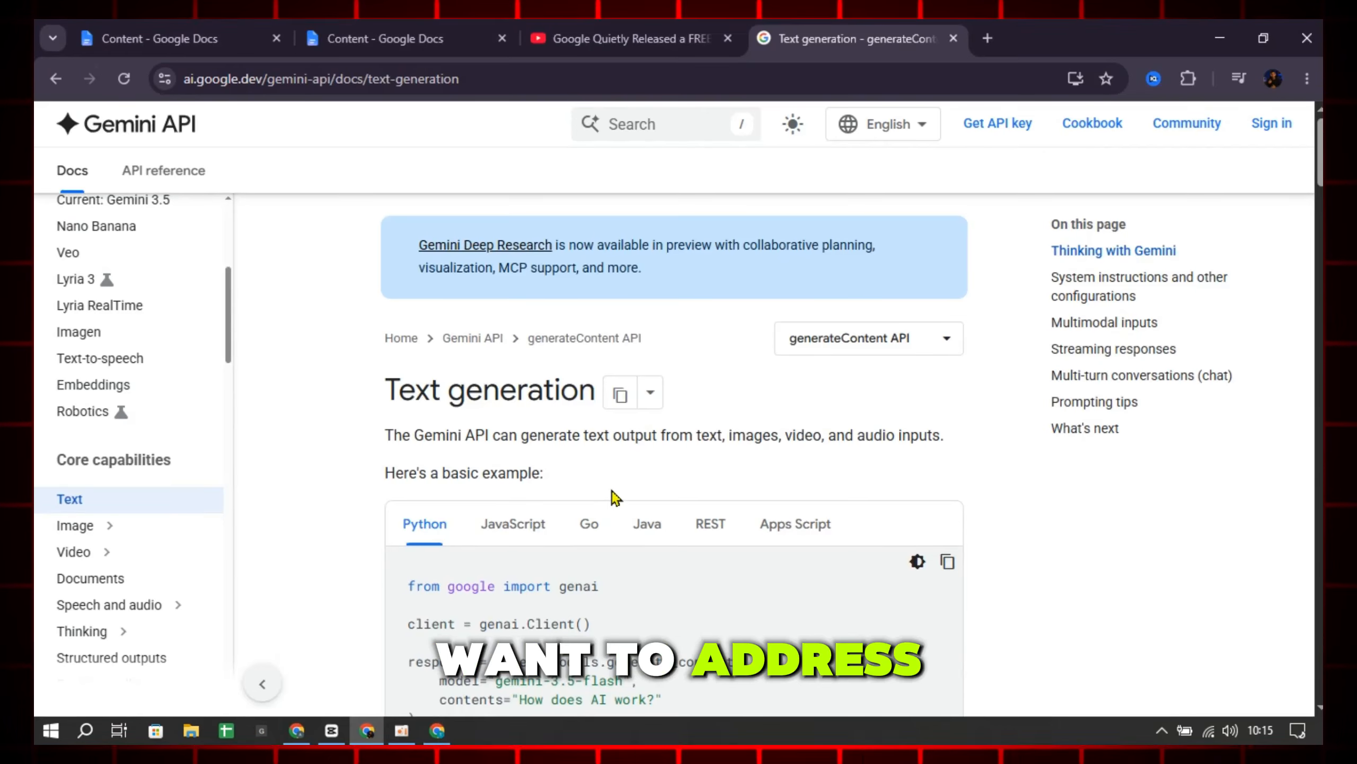
scroll(617, 465, "down", 2)
scroll(617, 444, "down", 7)
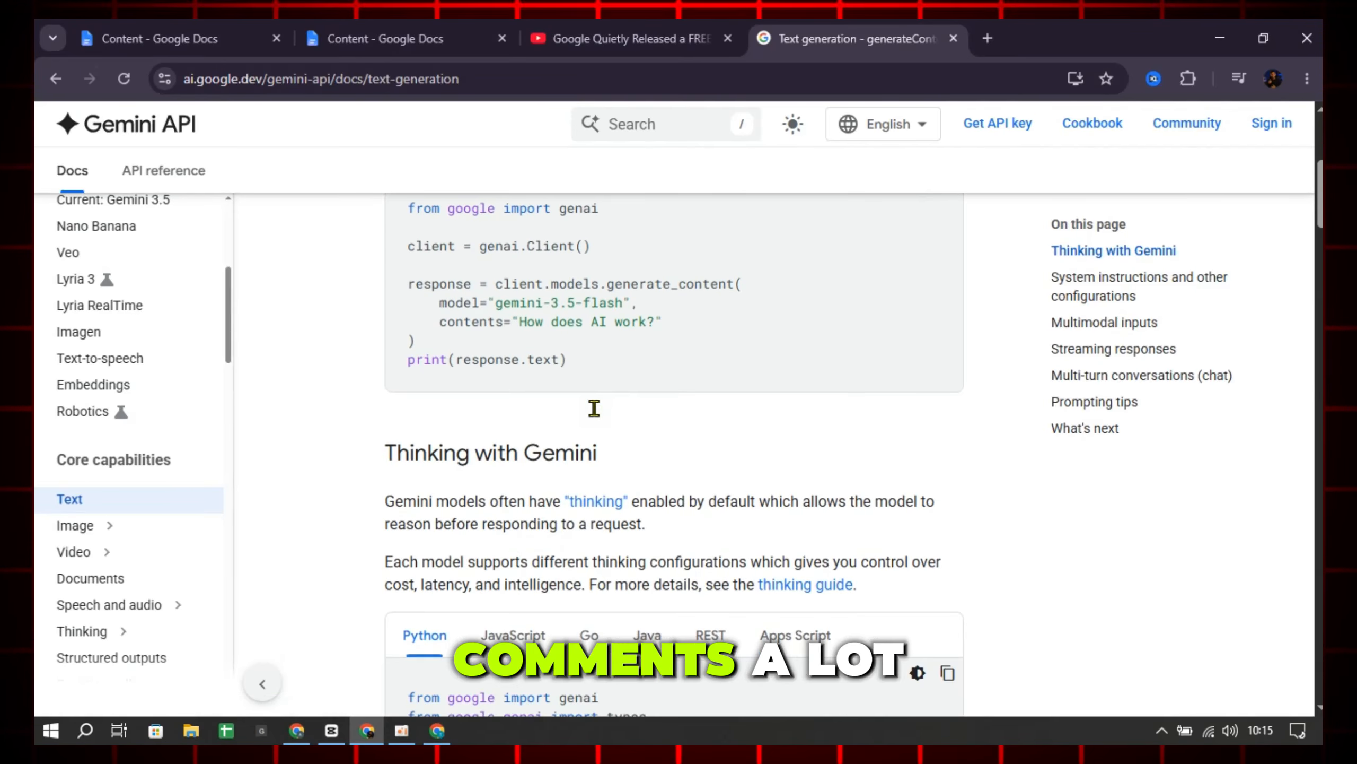
scroll(594, 408, "down", 8)
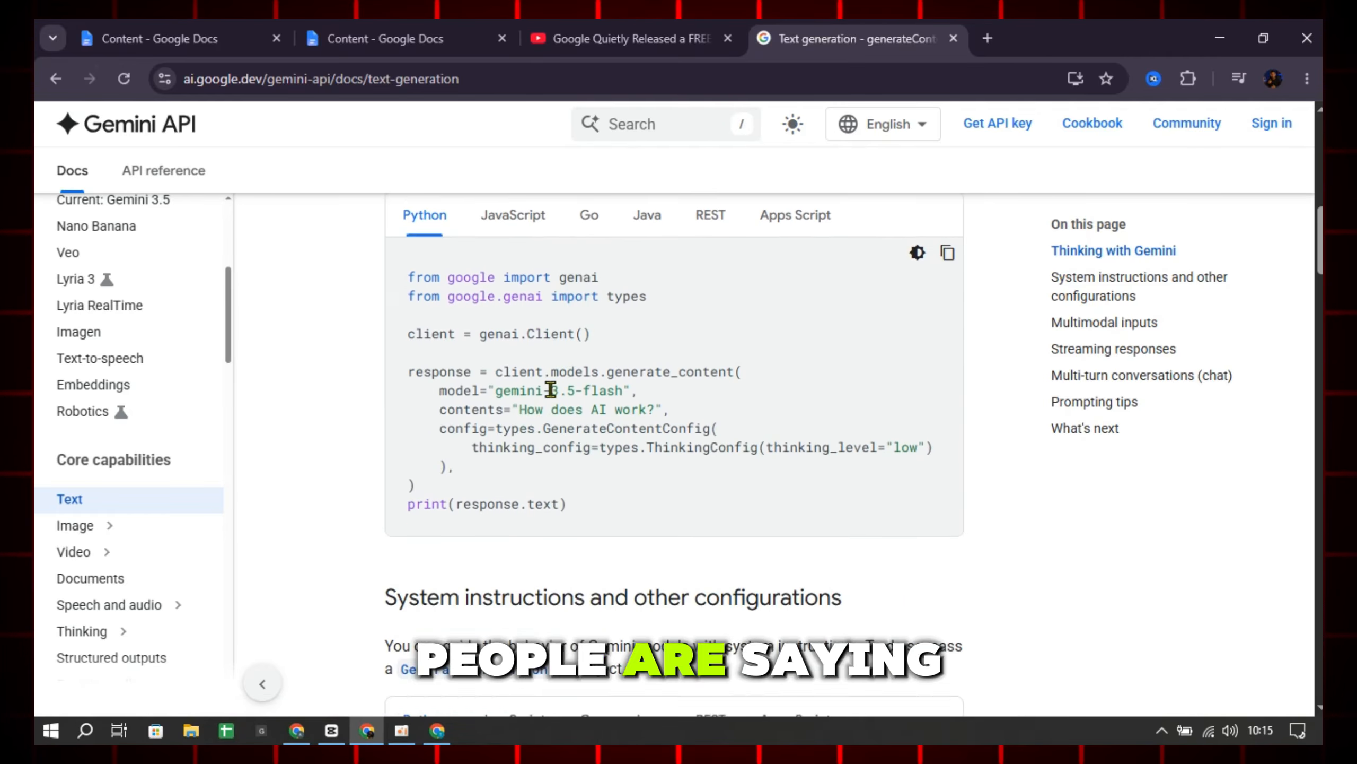
scroll(553, 386, "down", 12)
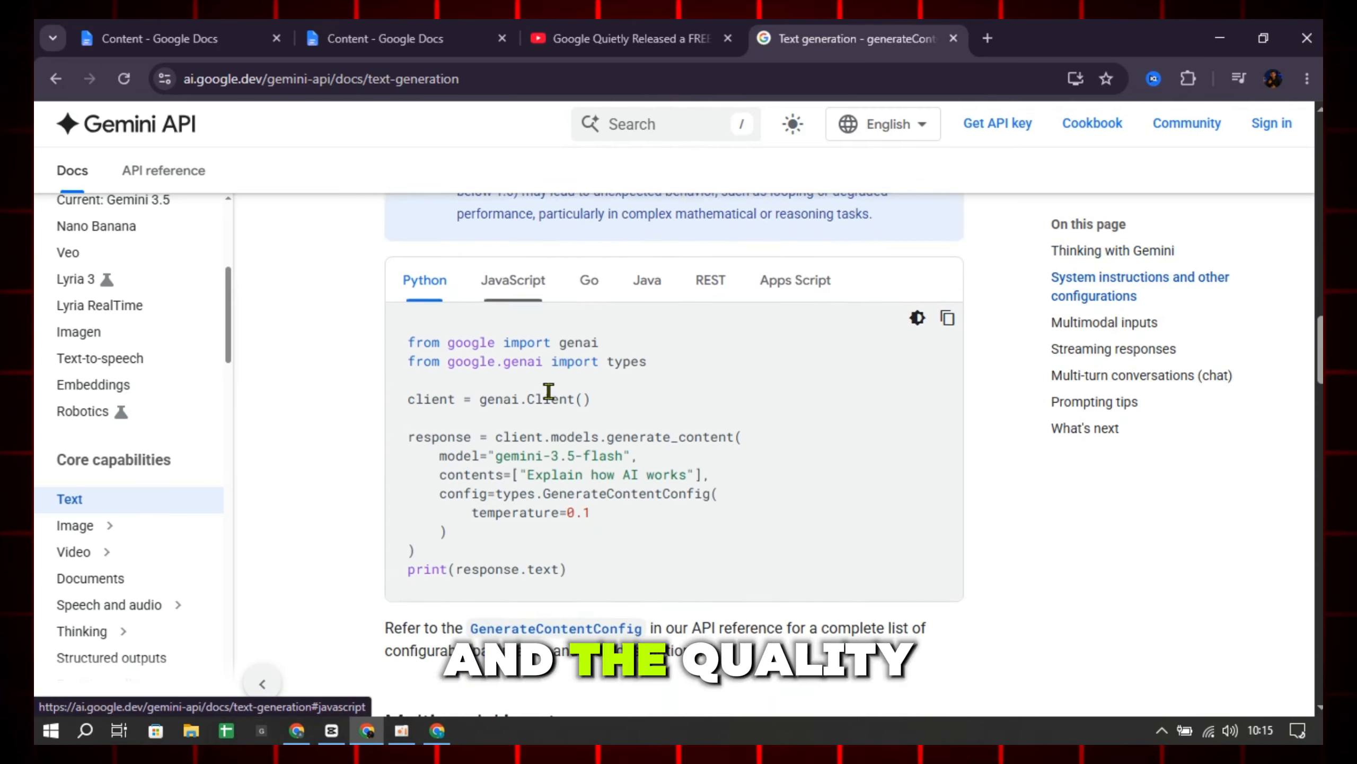
Read the rest of the Text generation page through its What's next section, and switch back to the Google AI Studio playground
scroll(664, 402, "down", 14)
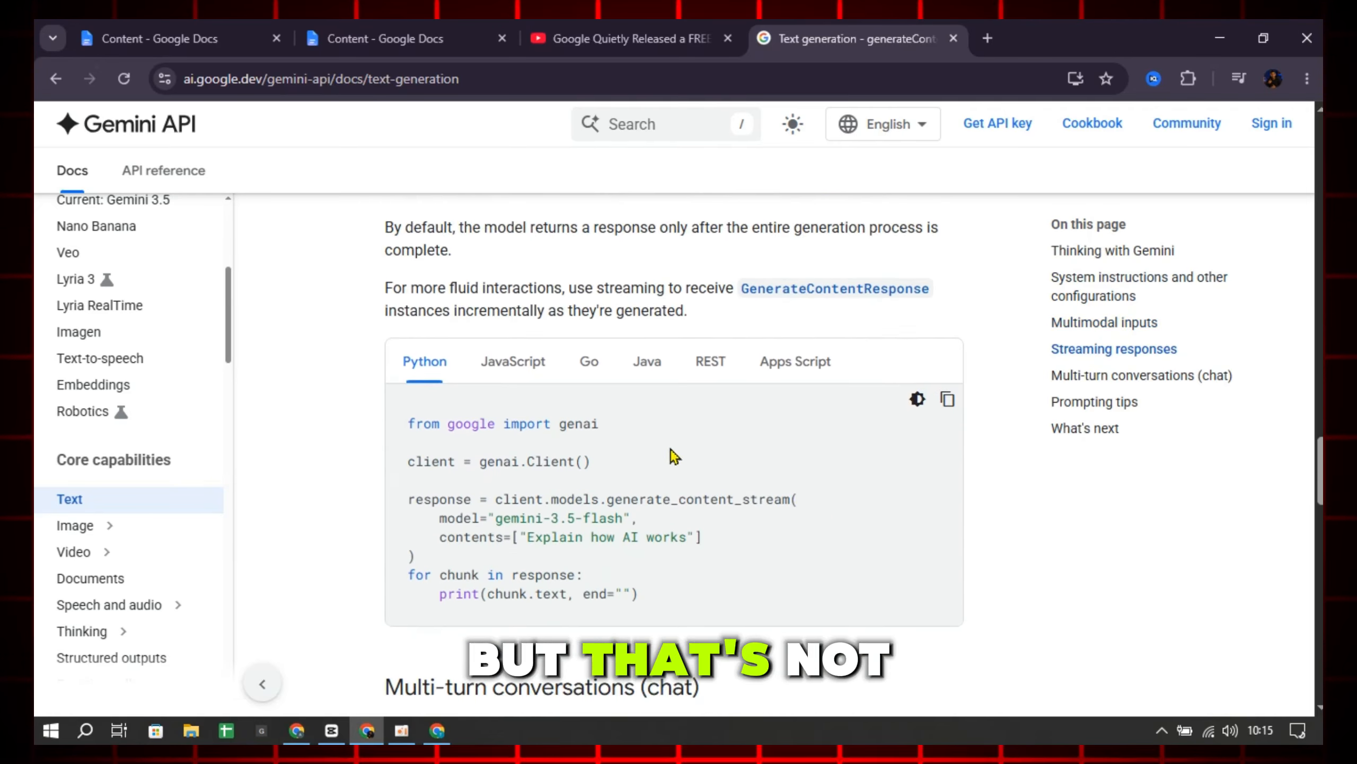
scroll(566, 448, "down", 10)
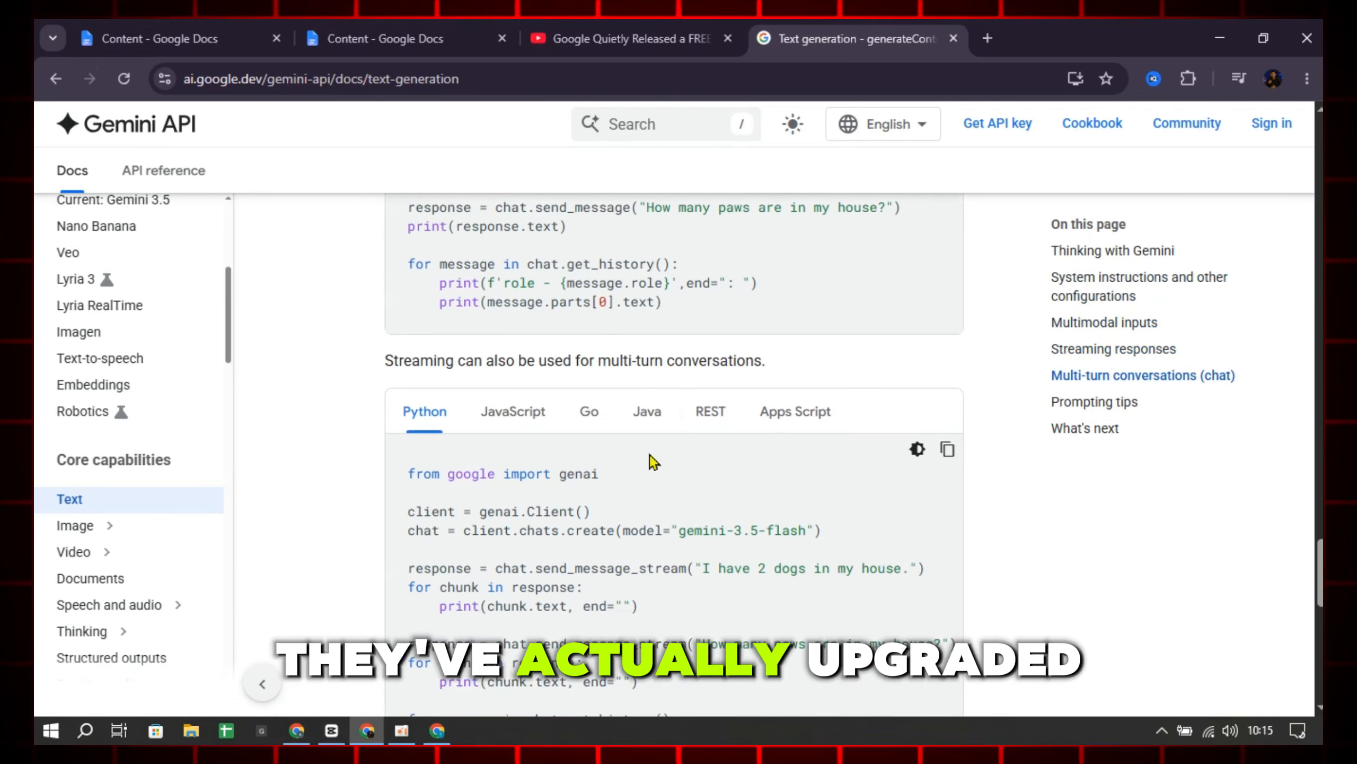
scroll(578, 450, "down", 8)
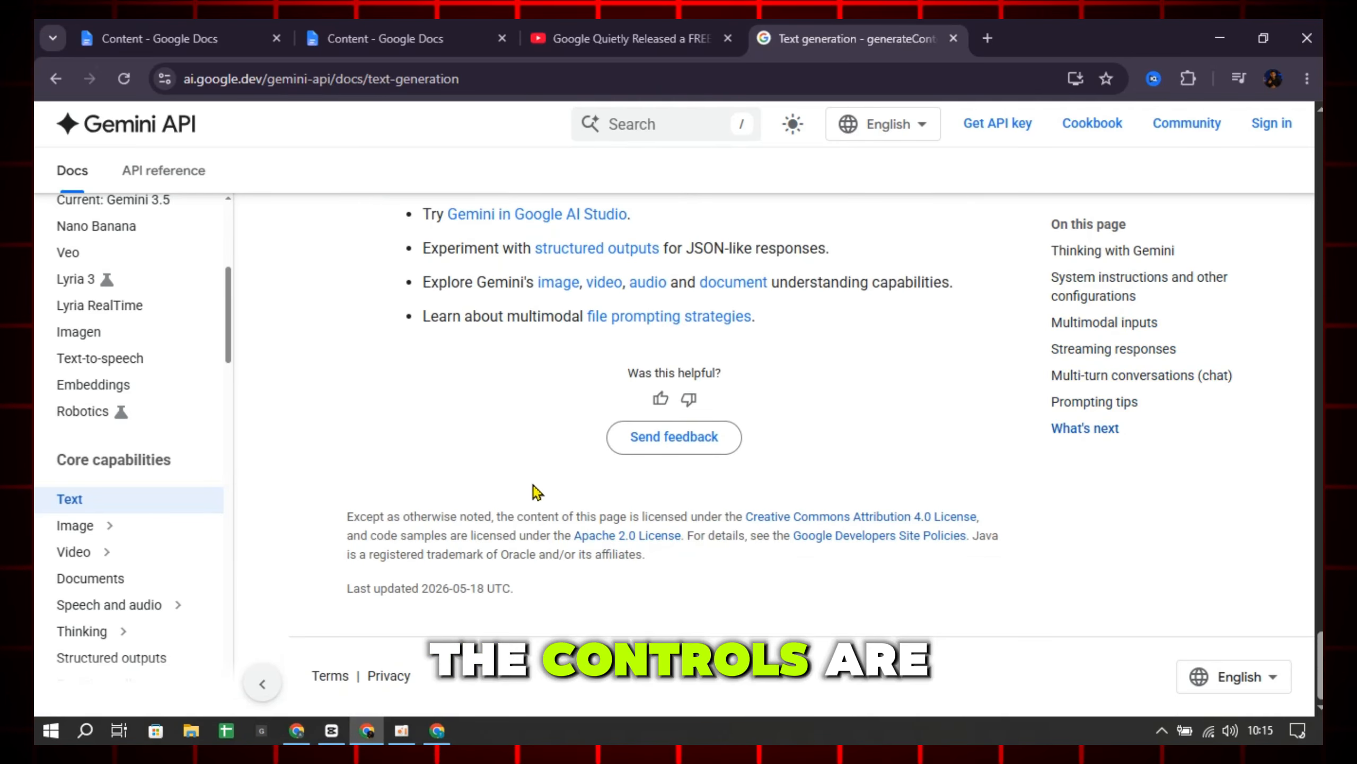
scroll(503, 530, "up", 6)
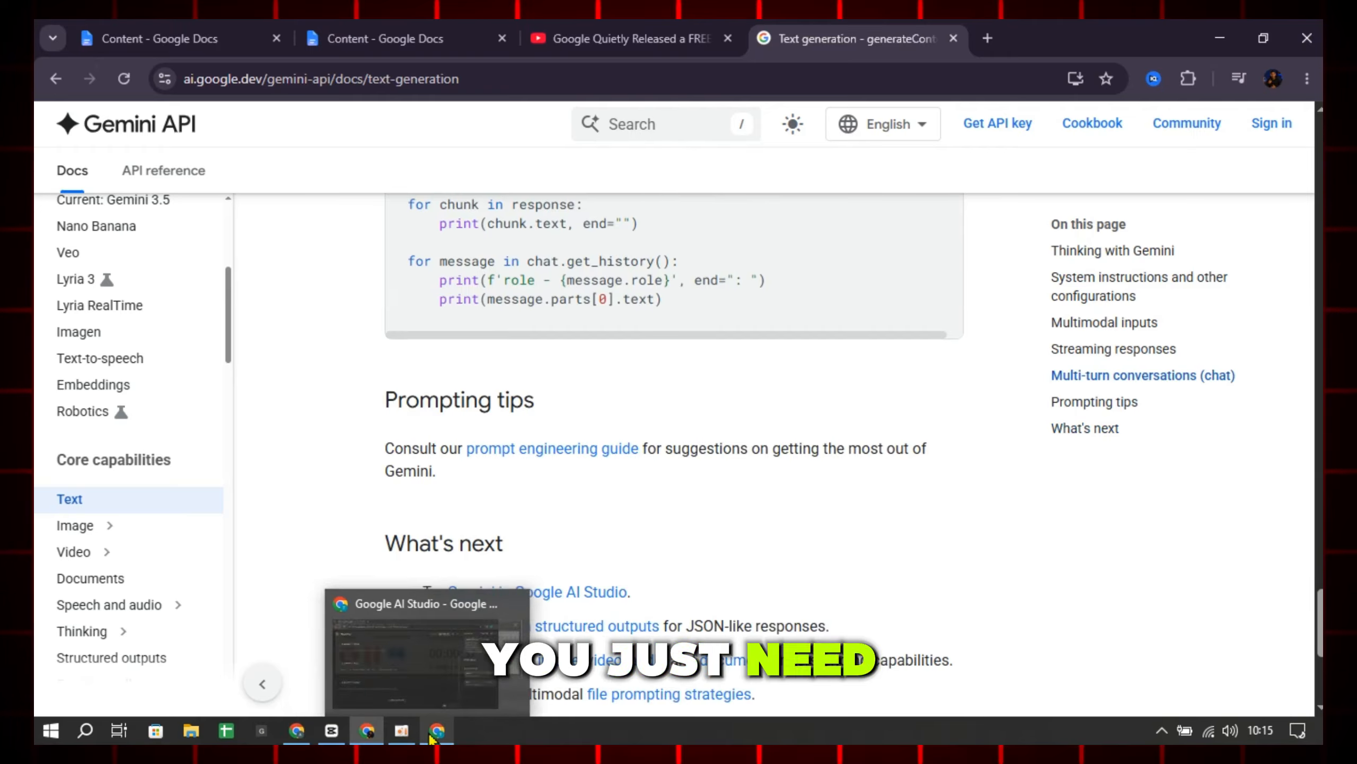
left_click(479, 609)
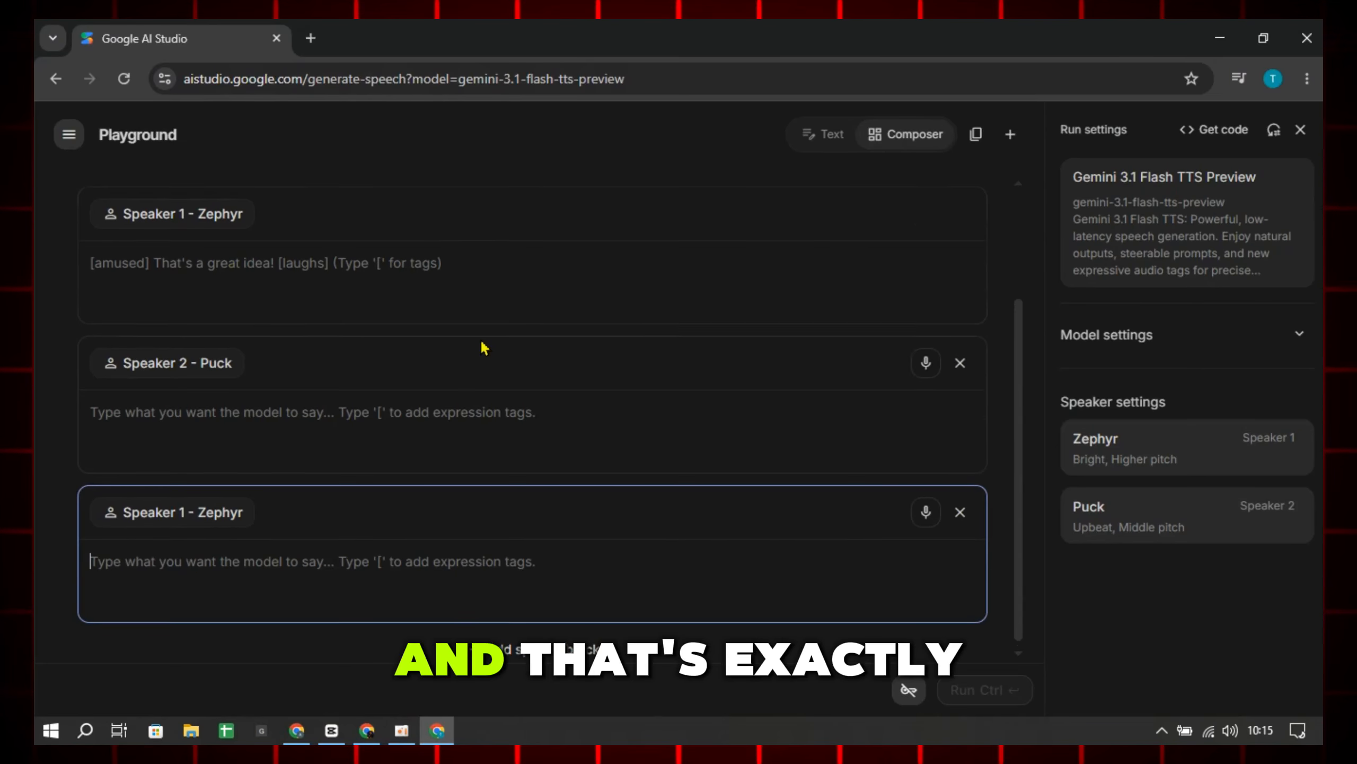
scroll(506, 425, "up", 3)
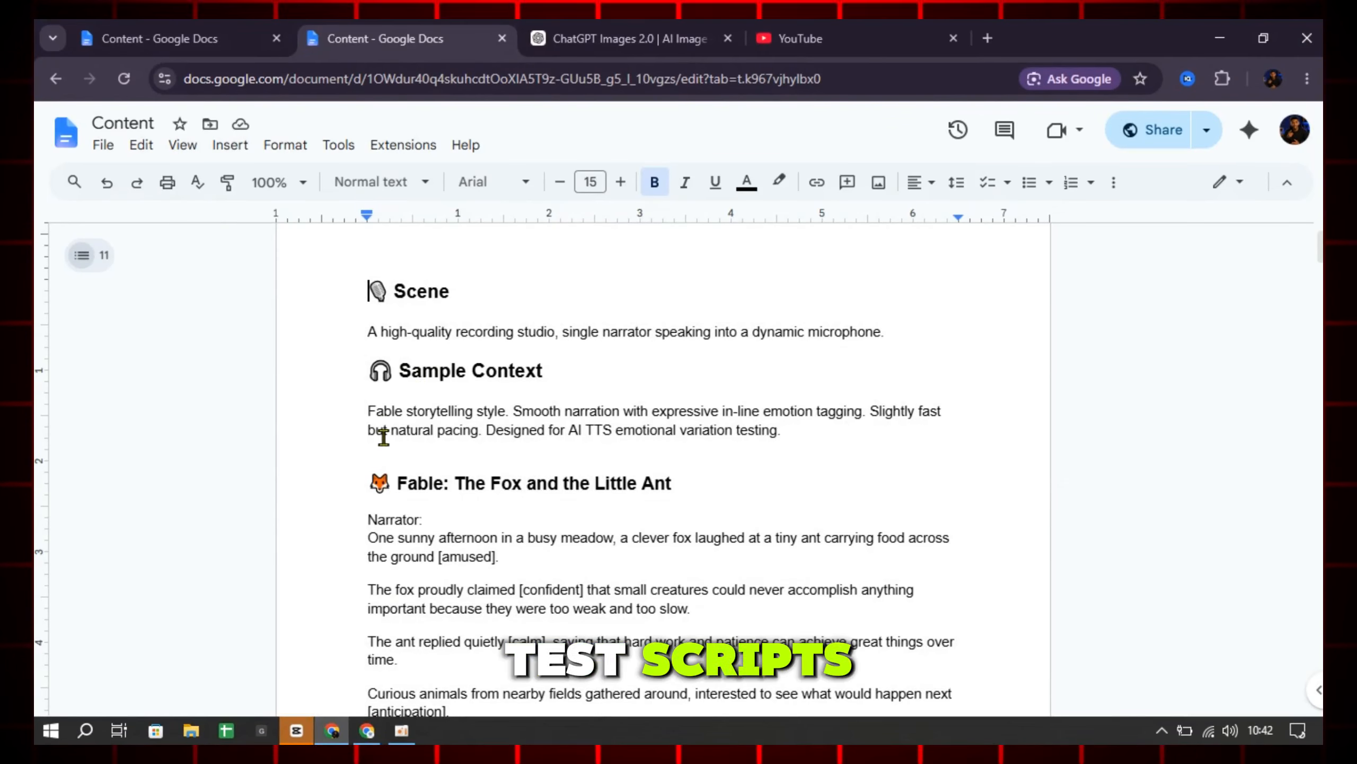
Switch to the Content document in Google Docs and look through its fable, meditation, song and joke test scripts
left_click_drag(368, 490, 679, 500)
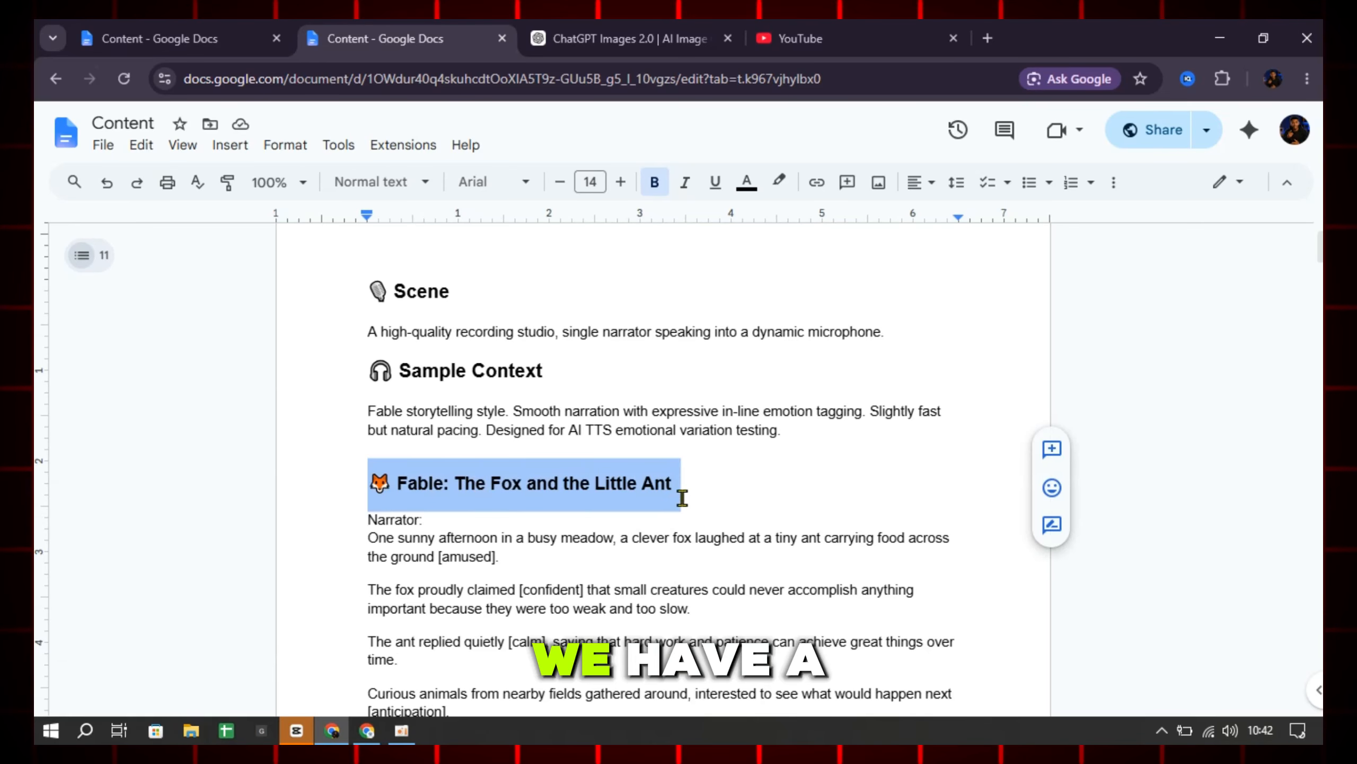
scroll(682, 497, "down", 15)
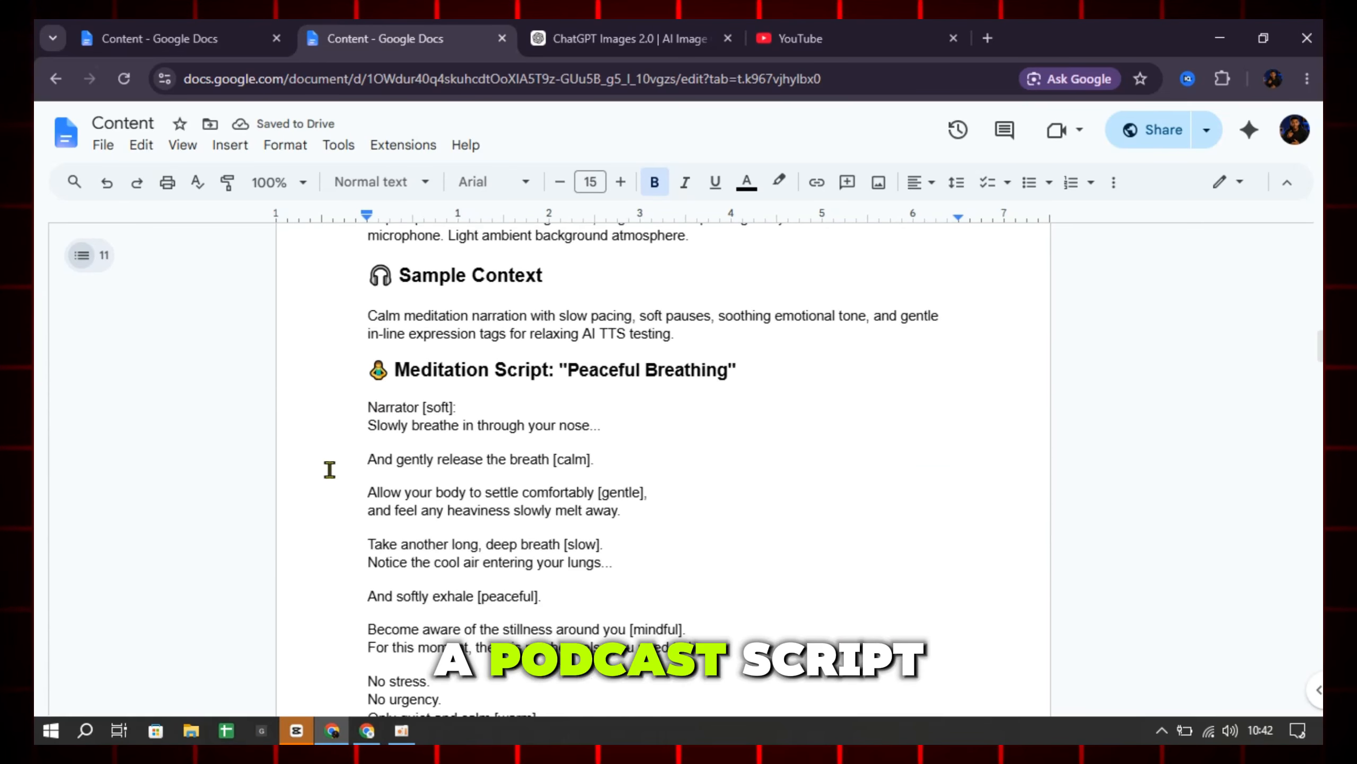
left_click_drag(368, 375, 691, 391)
left_click(689, 386)
scroll(604, 532, "down", 10)
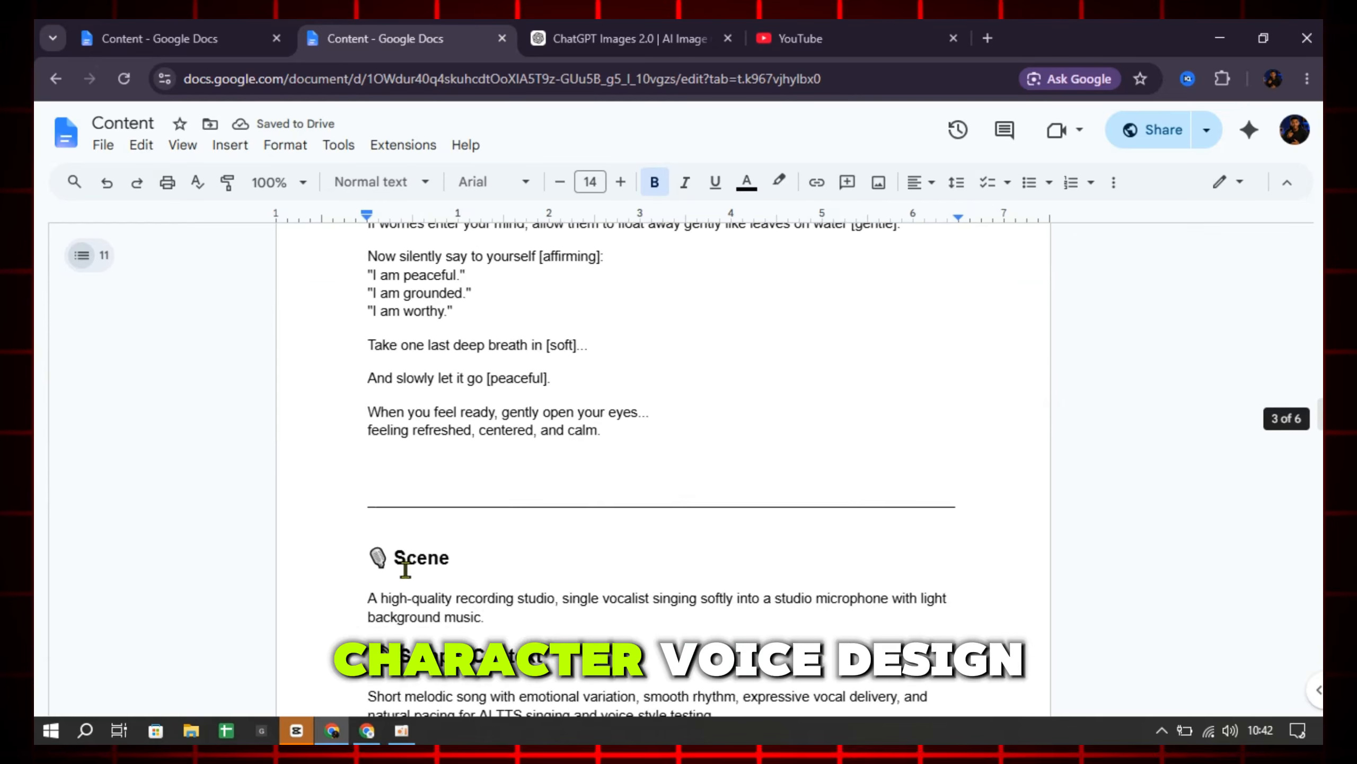
scroll(405, 570, "down", 5)
left_click_drag(369, 488, 632, 494)
left_click(632, 495)
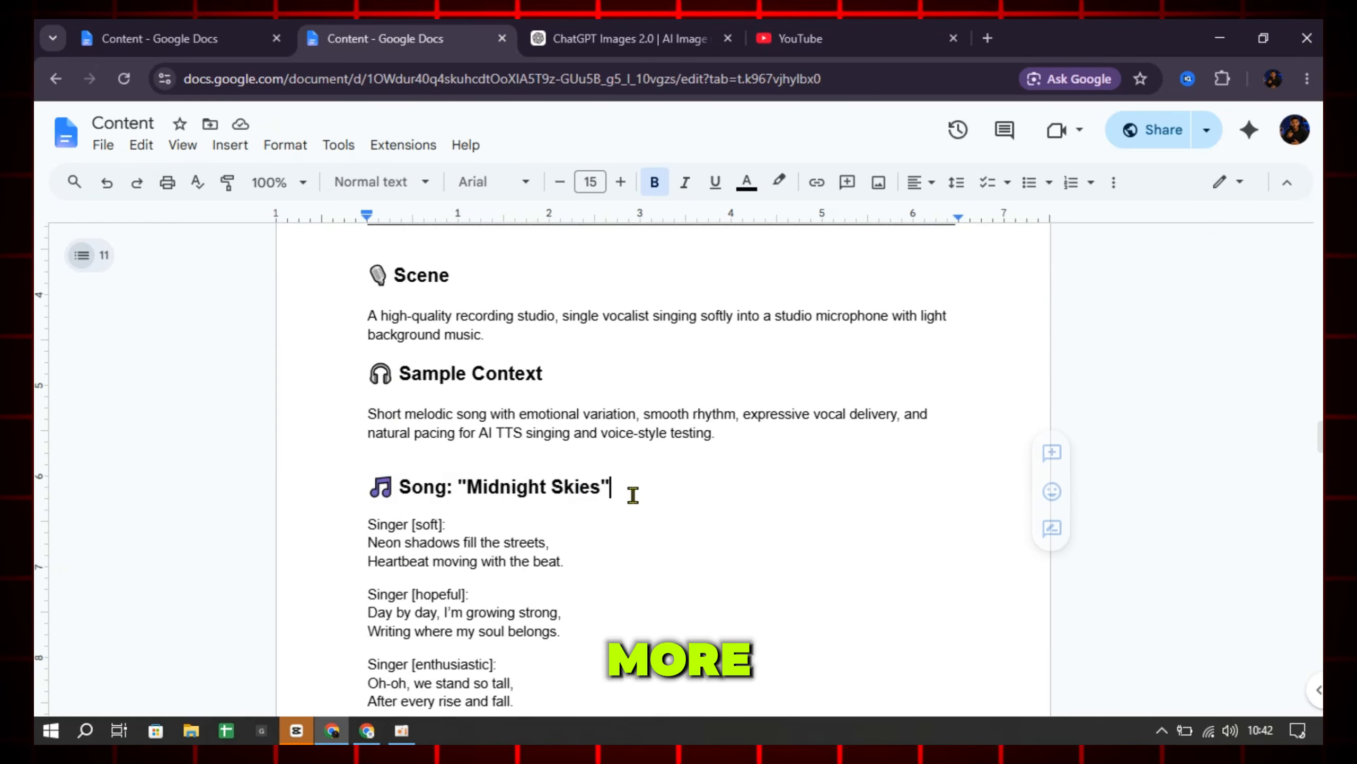
scroll(632, 495, "down", 10)
left_click_drag(365, 484, 641, 485)
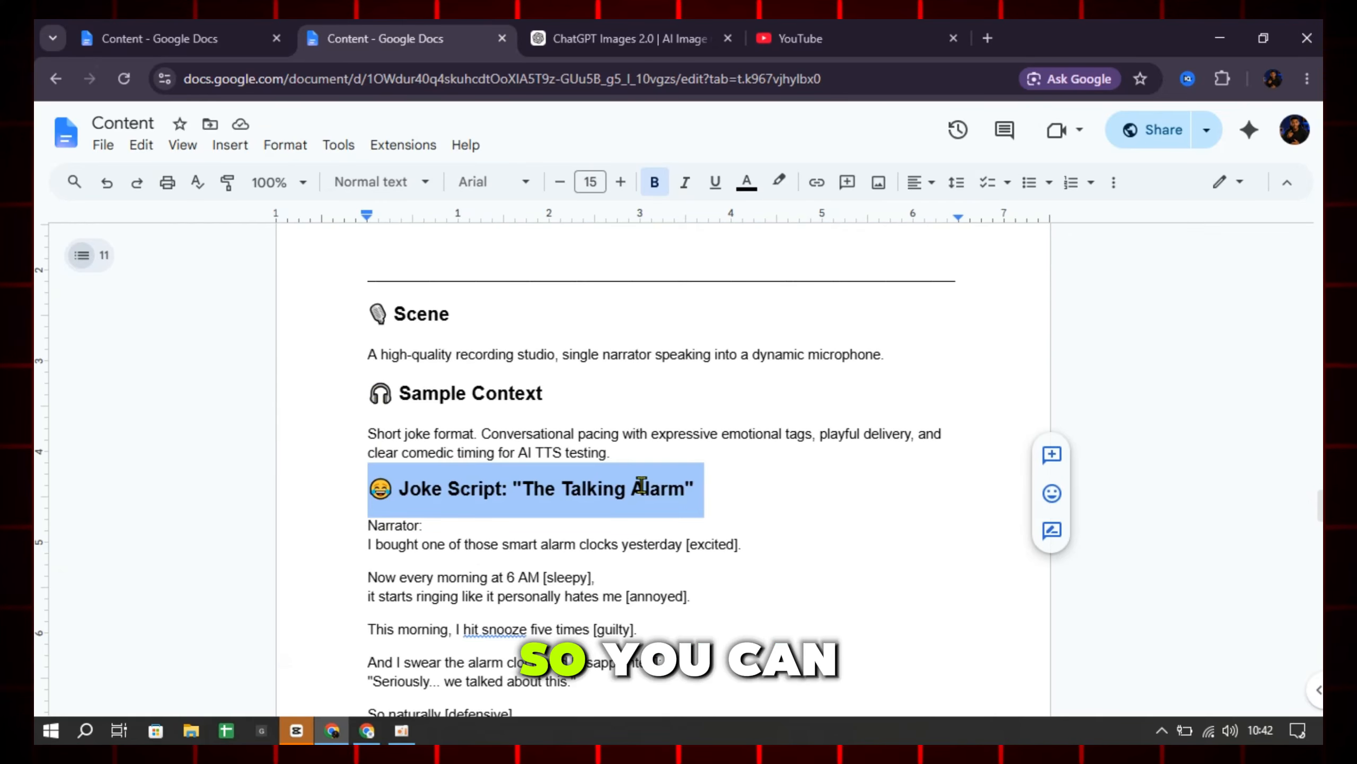
left_click(633, 512)
scroll(493, 484, "up", 15)
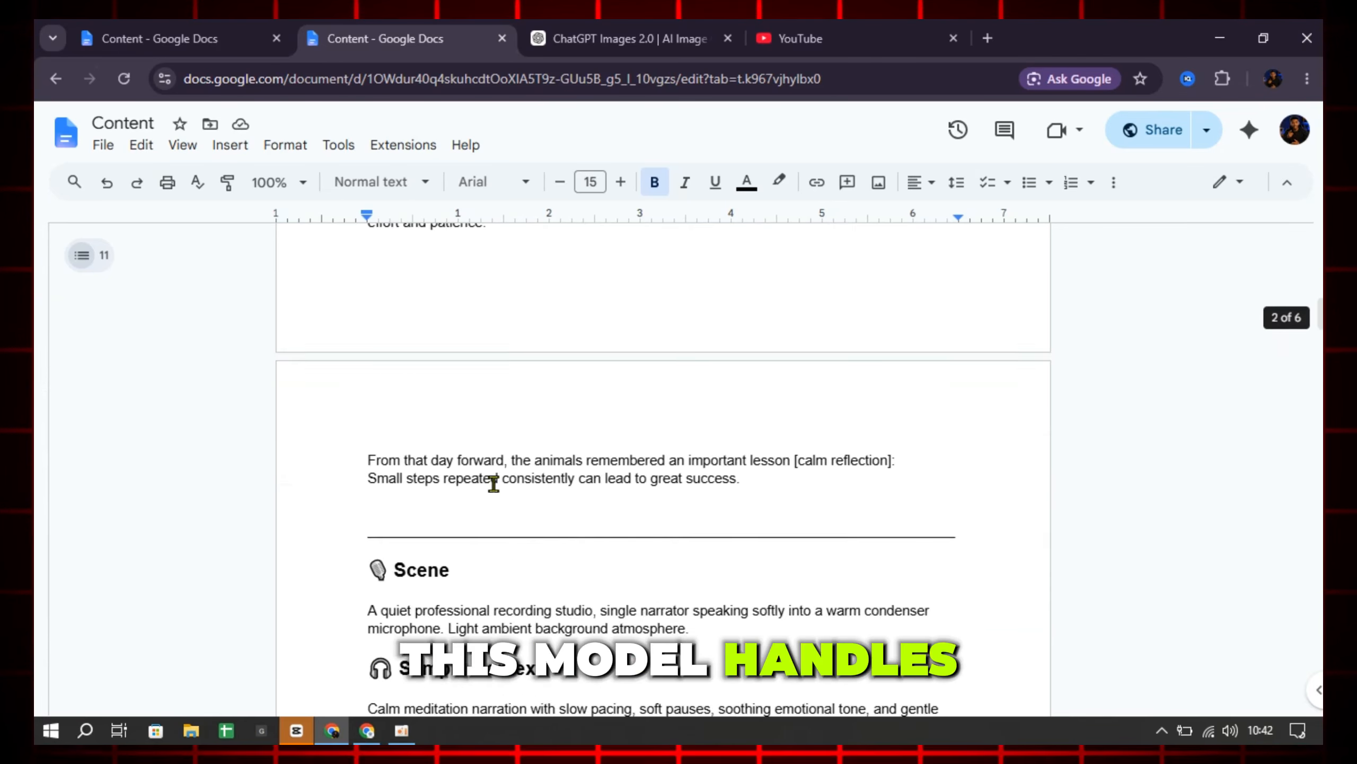
scroll(494, 484, "up", 15)
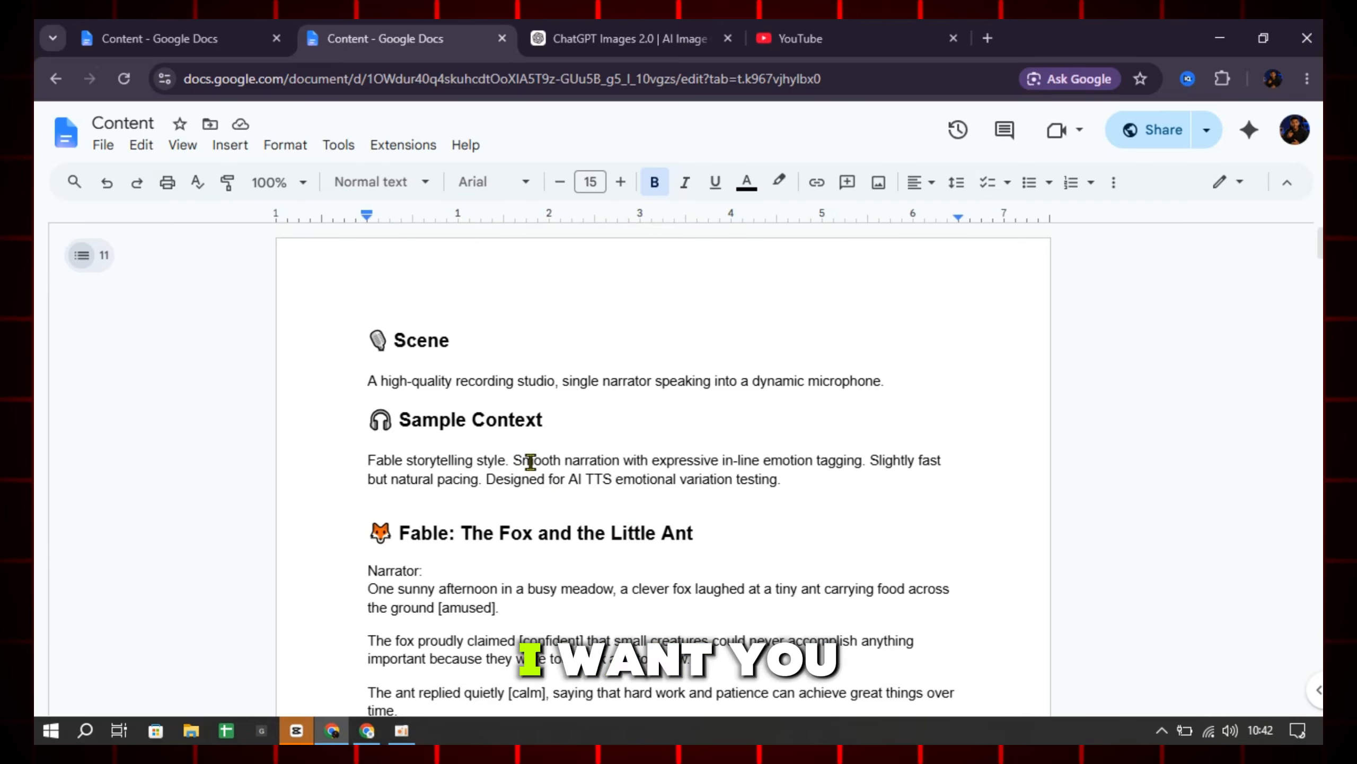
Examine the Scene and Sample Context sections above the fable "The Fox and the Little Ant"
scroll(535, 444, "down", 3)
scroll(463, 379, "up", 3)
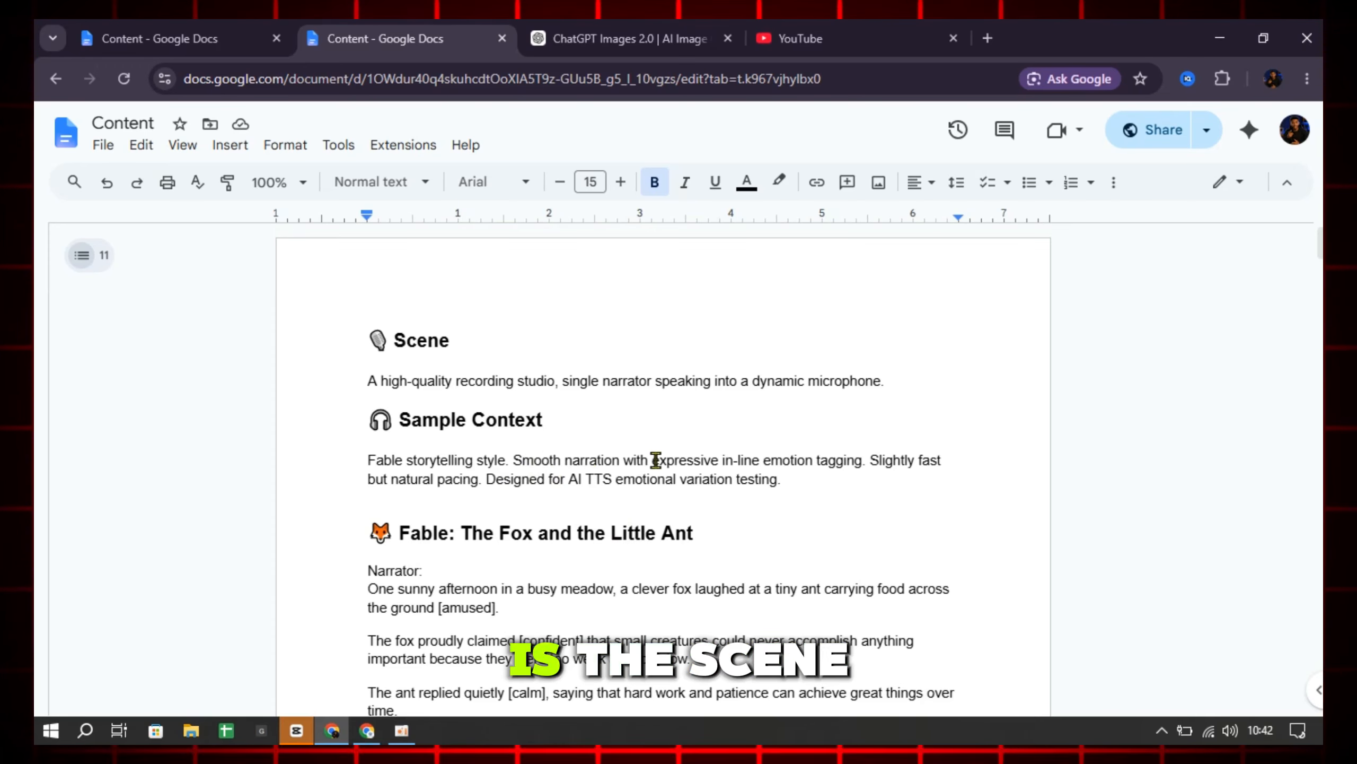
triple_click(533, 421)
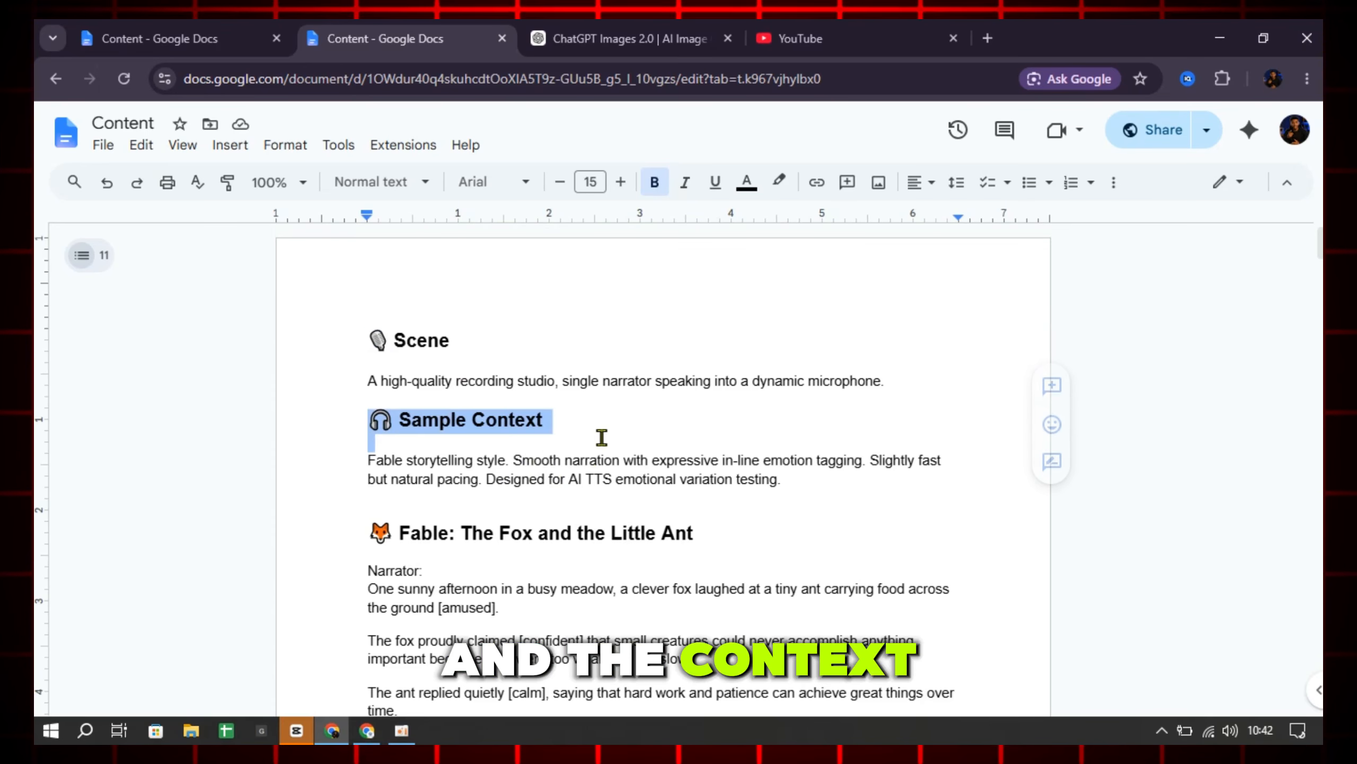
left_click(558, 445)
scroll(555, 447, "down", 2)
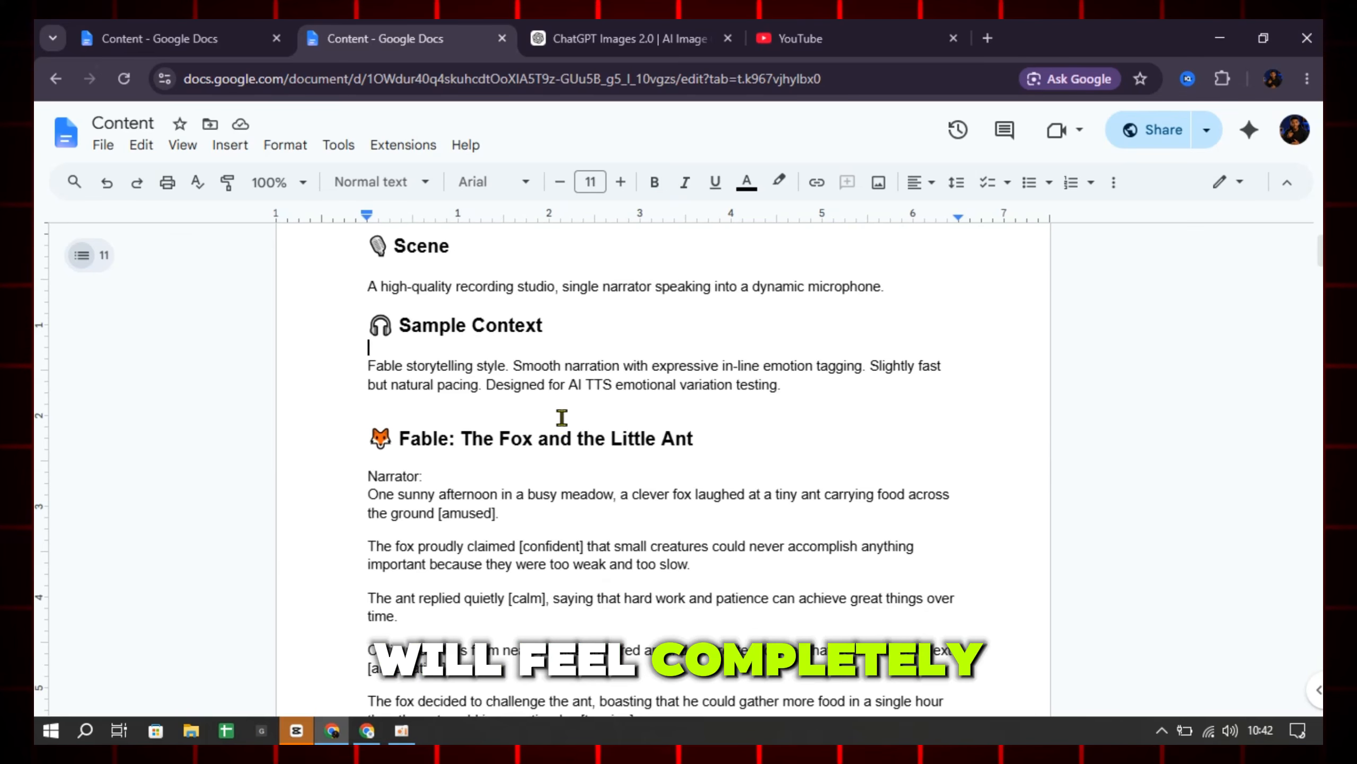
scroll(551, 453, "up", 2)
scroll(551, 452, "down", 2)
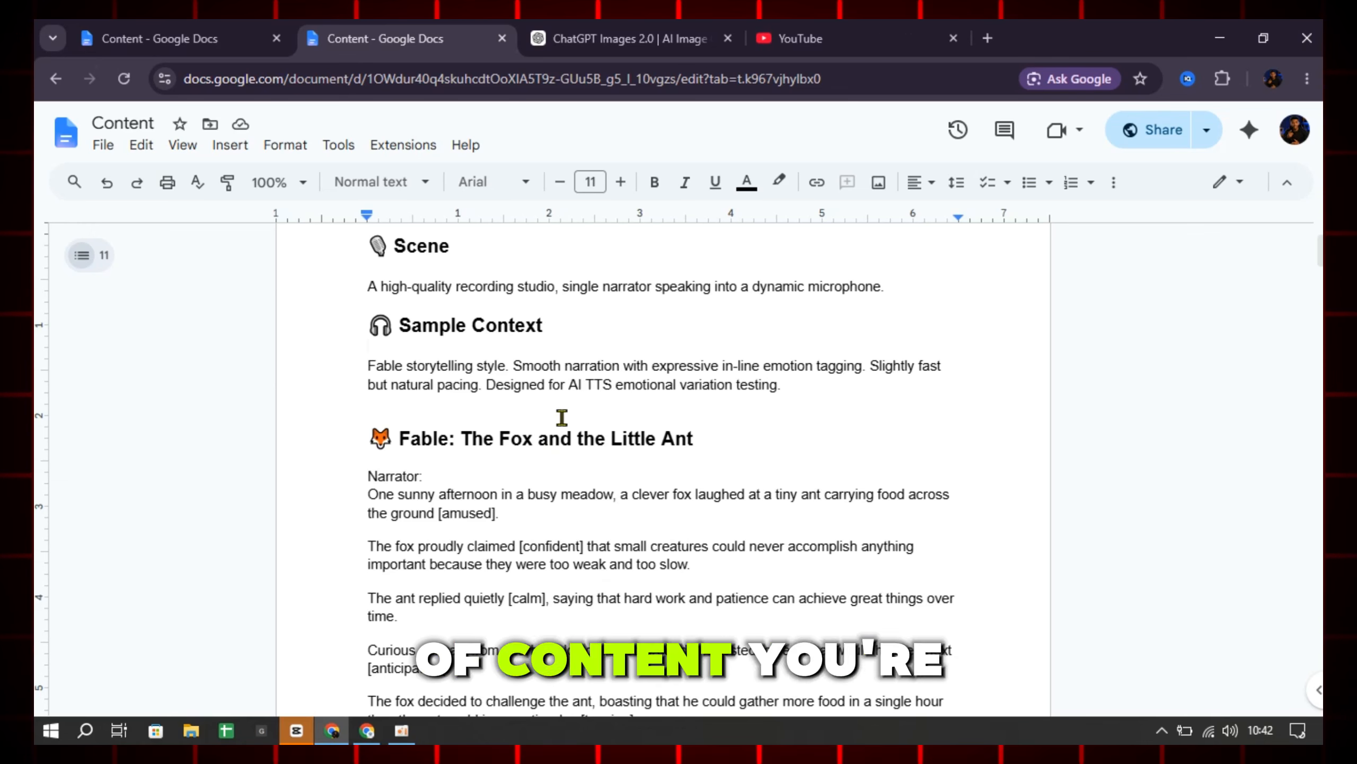
scroll(552, 445, "up", 2)
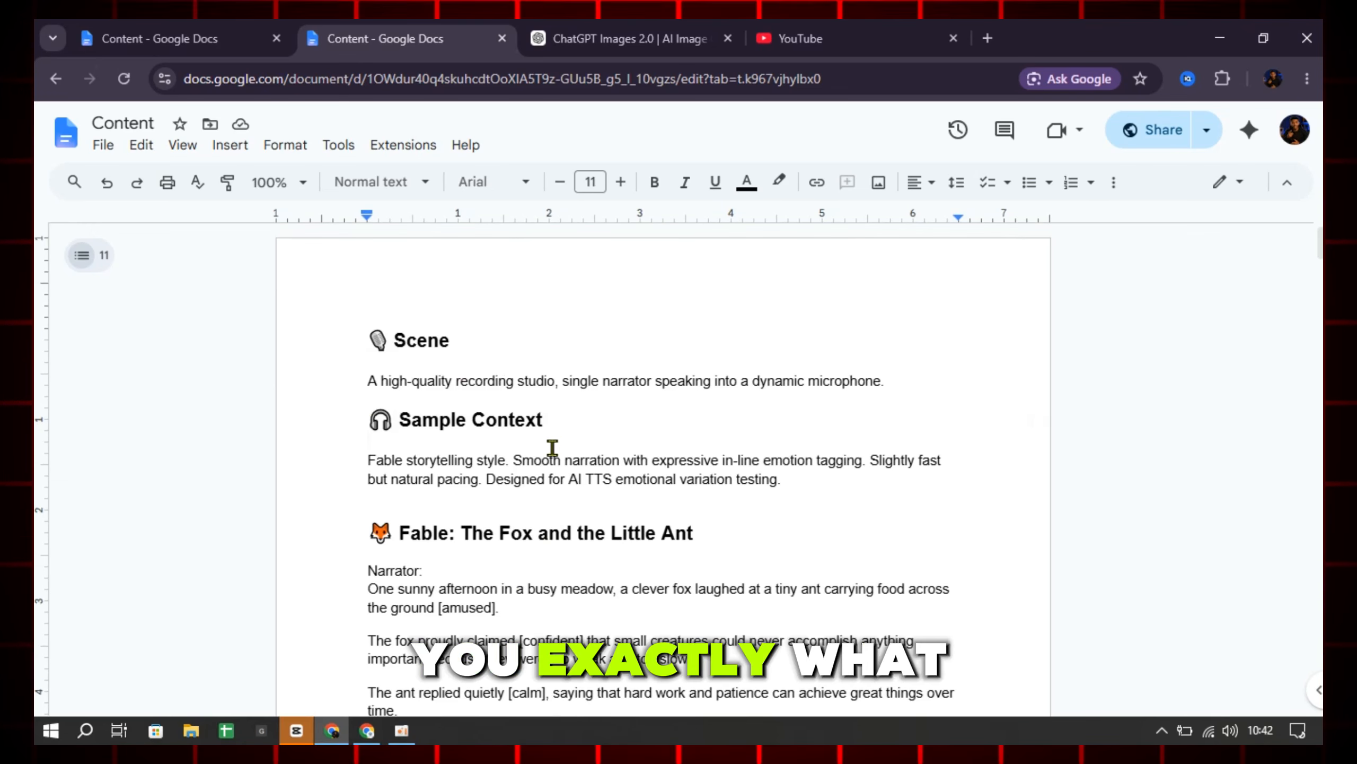
scroll(552, 447, "down", 2)
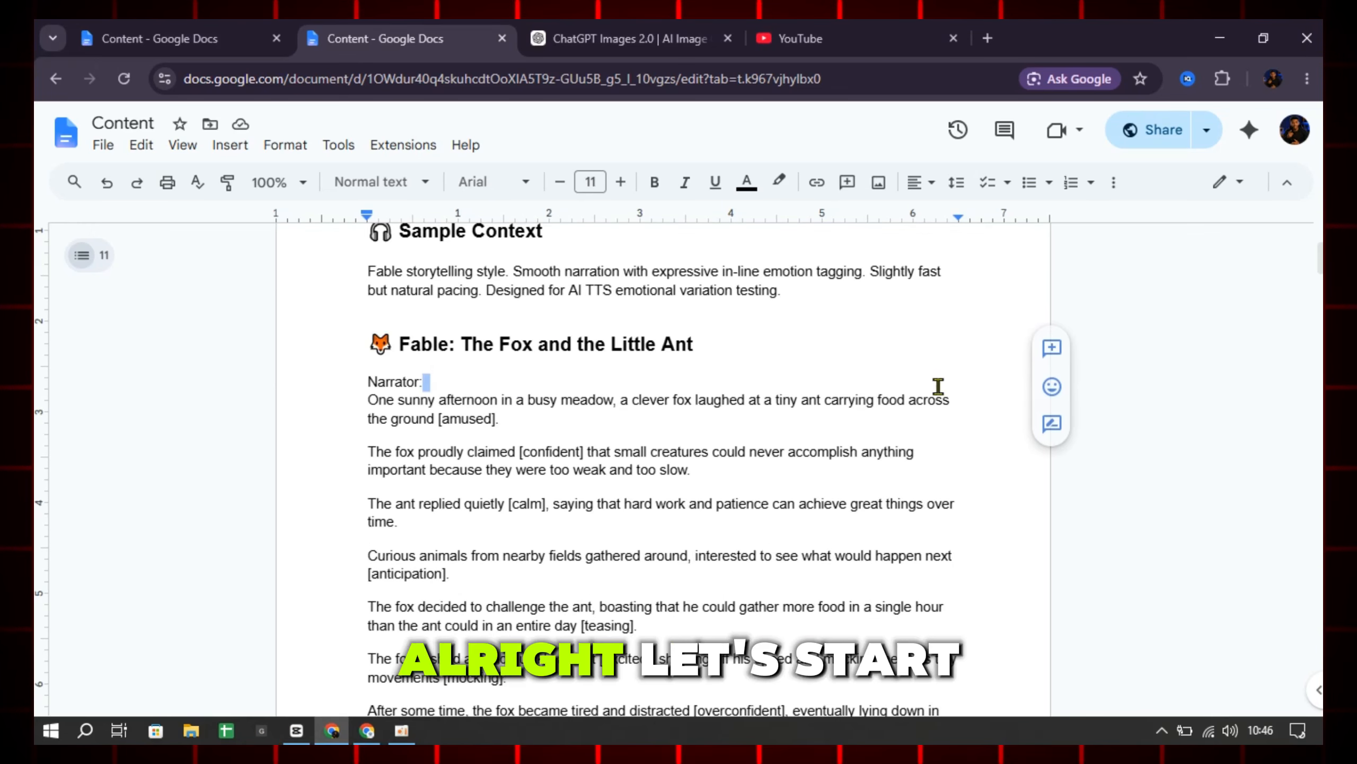
Copy the fable's scene description and sample context from the document into the Scene and Sample Context fields in Google AI Studio
left_click(698, 371)
scroll(700, 374, "up", 4)
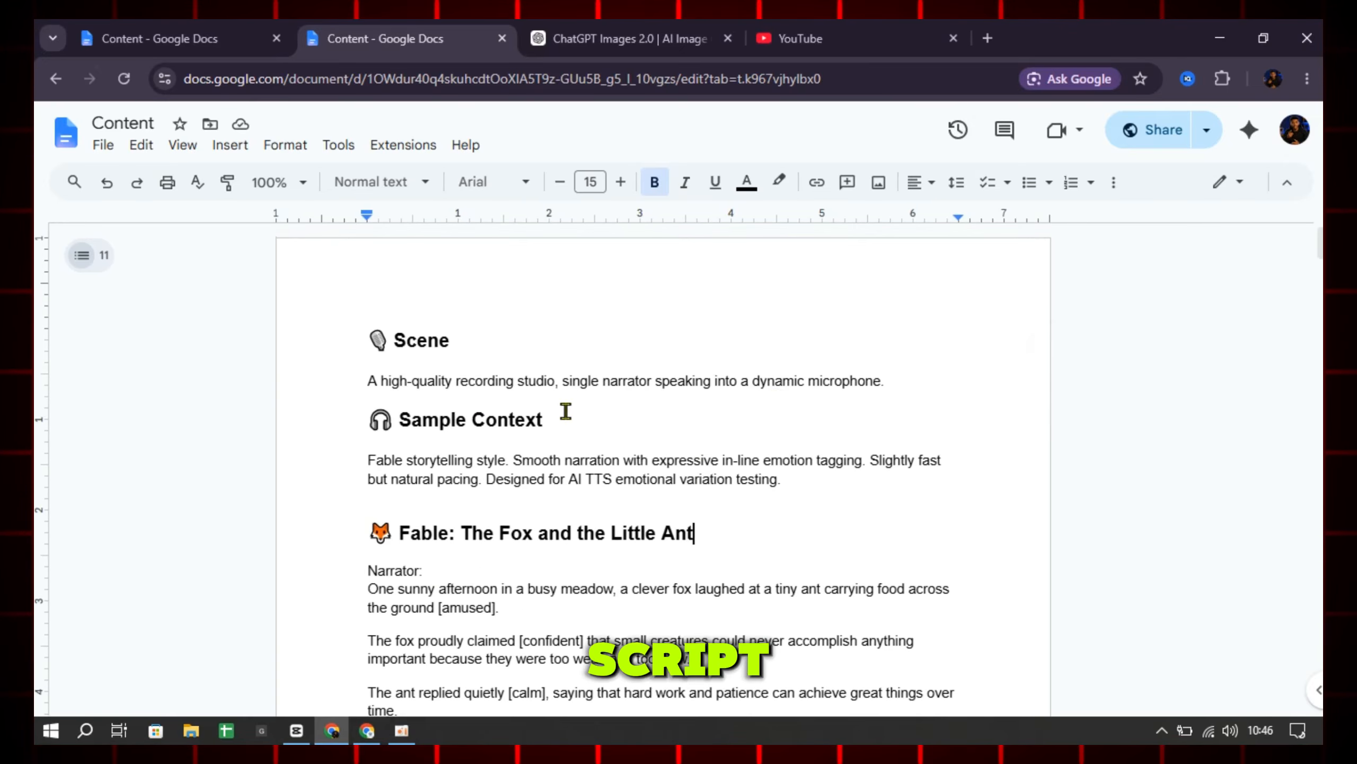
left_click_drag(357, 382, 703, 384)
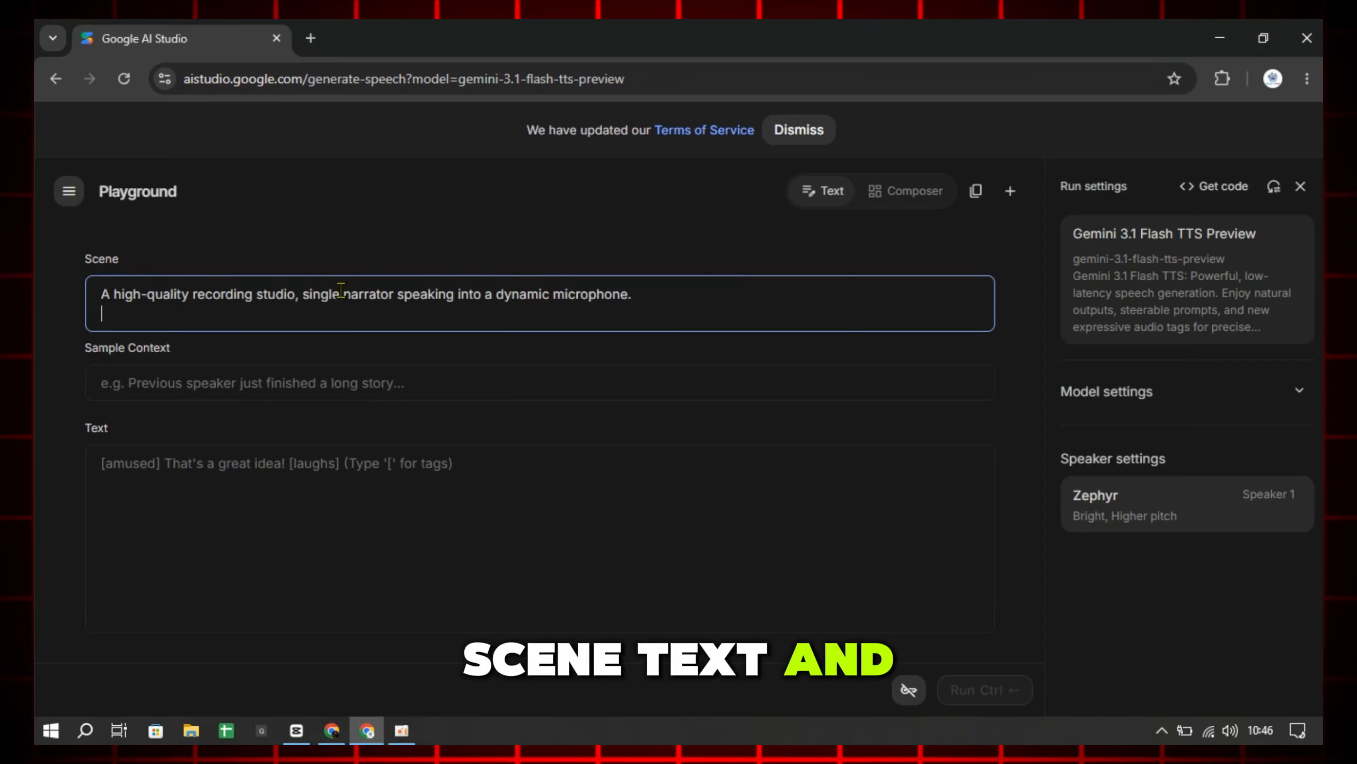
mouse_move(366, 729)
left_click(380, 614)
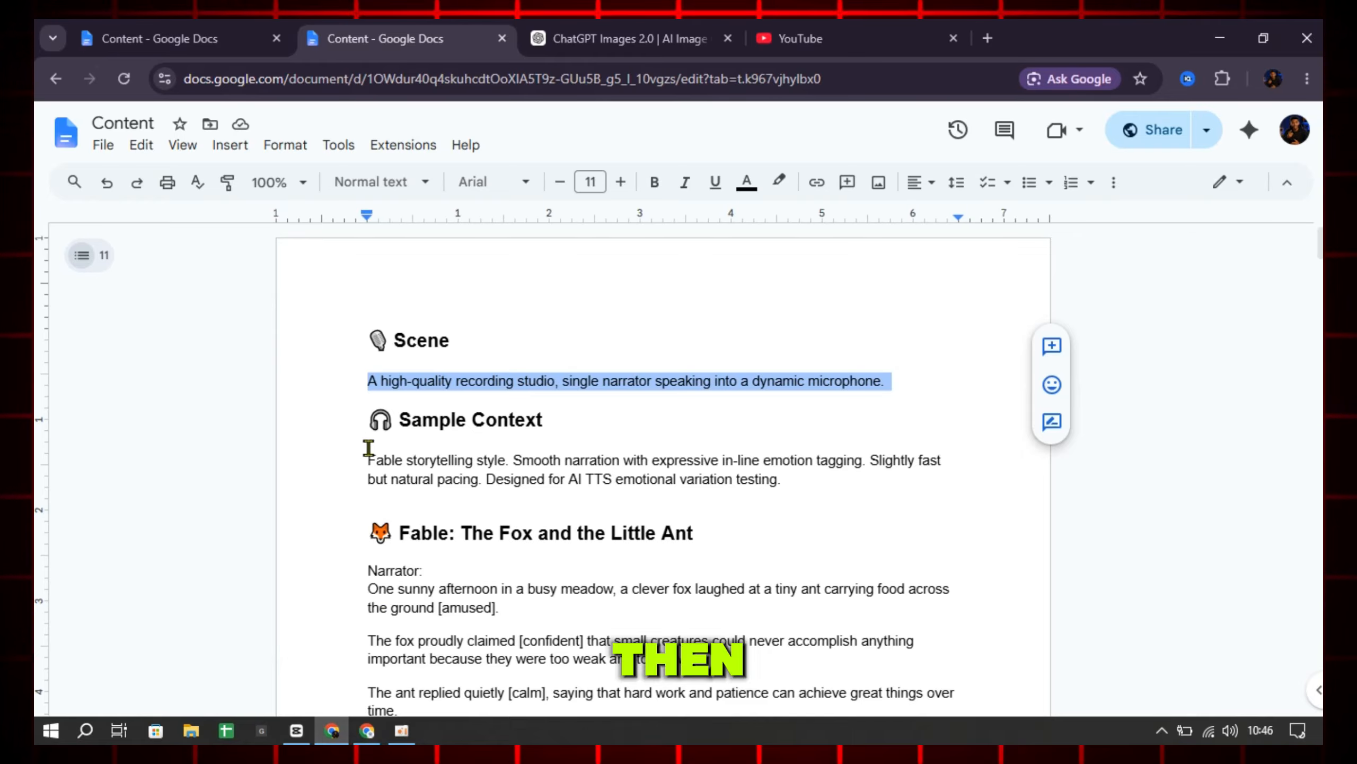
left_click_drag(353, 464, 873, 500)
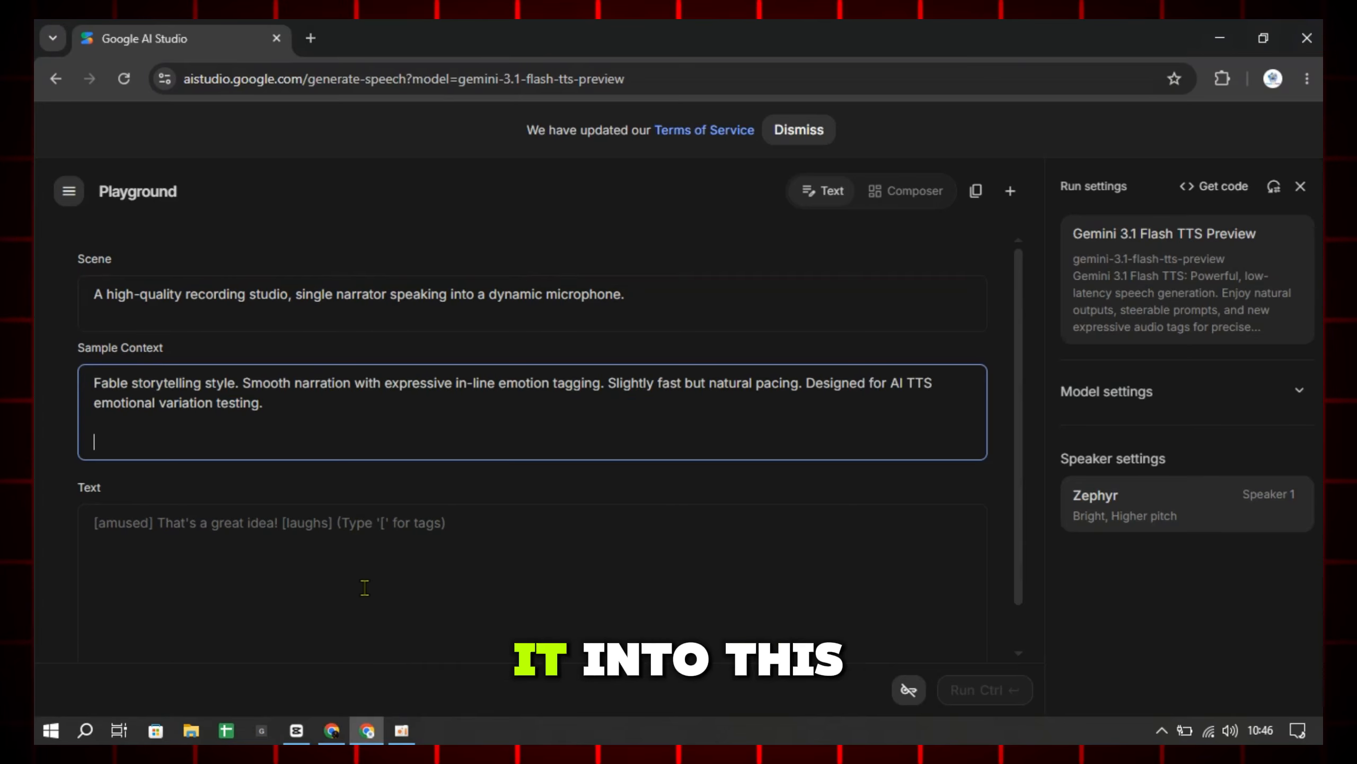
Copy the full narrator script of "The Fox and the Little Ant" from the document into the playground's Text field
mouse_move(332, 730)
left_click(334, 626)
scroll(404, 325, "down", 5)
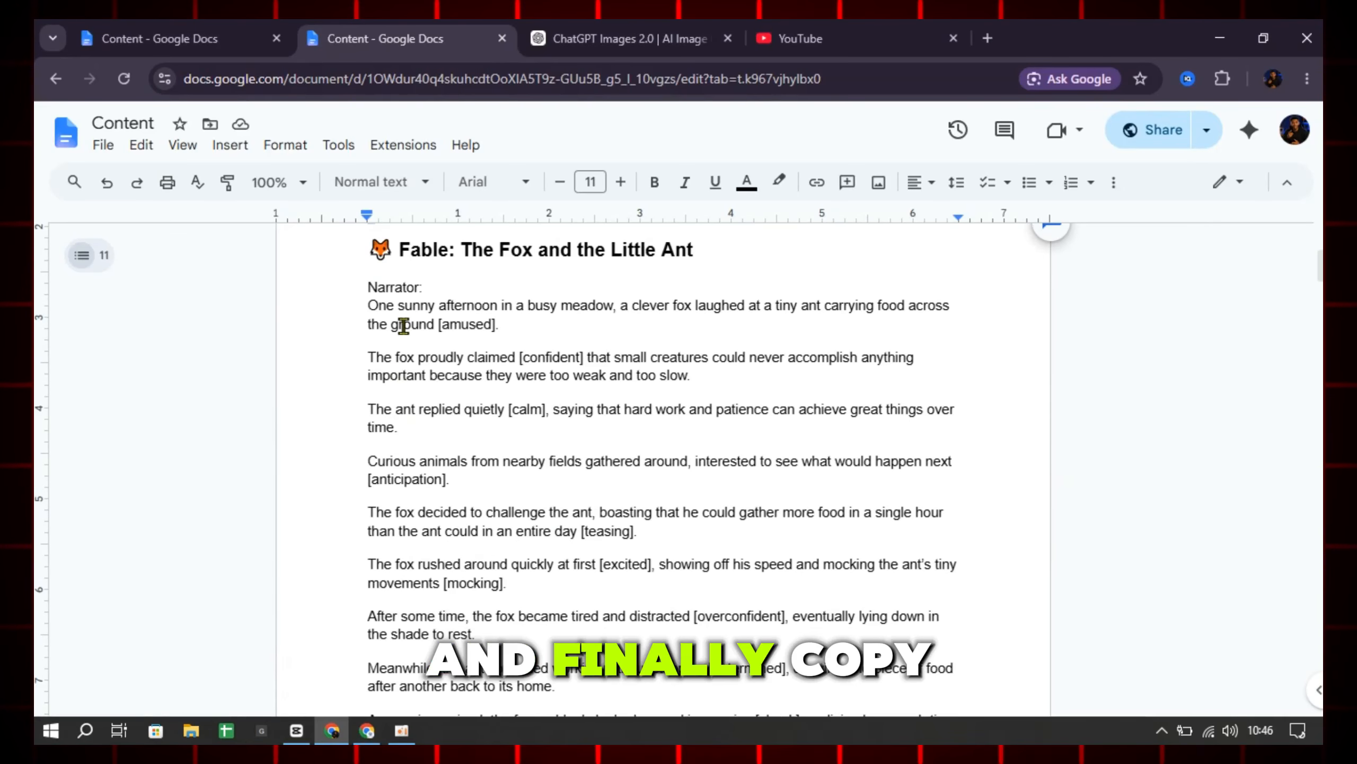
left_click_drag(366, 289, 529, 532)
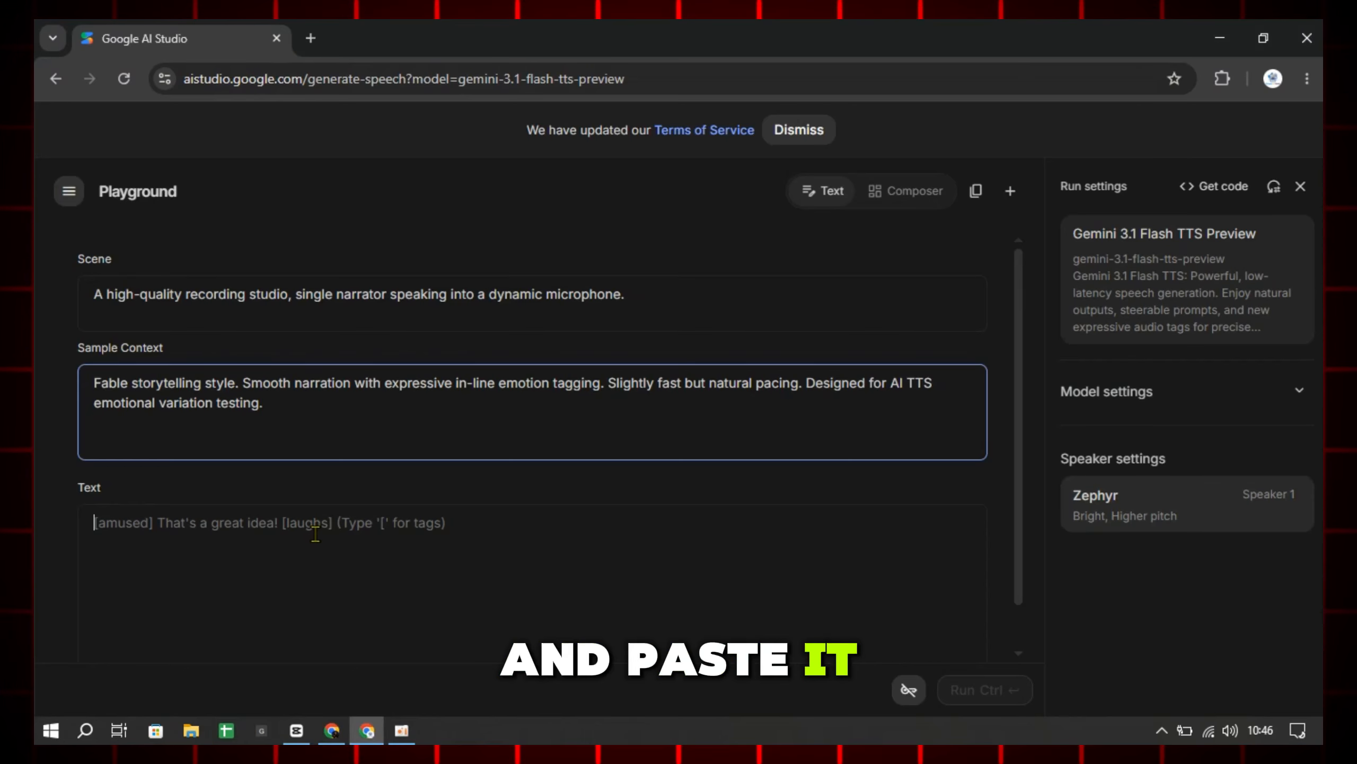
key("ctrl+v")
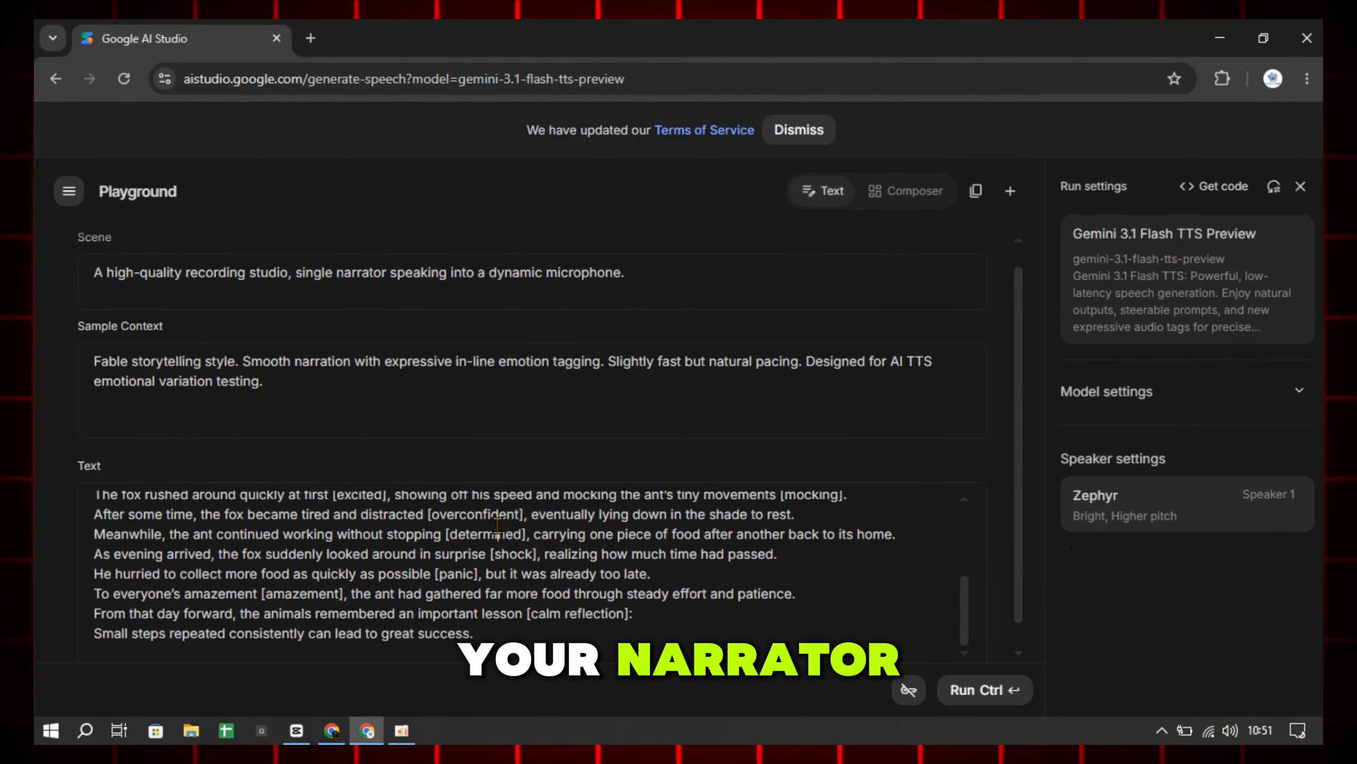
left_click(523, 584)
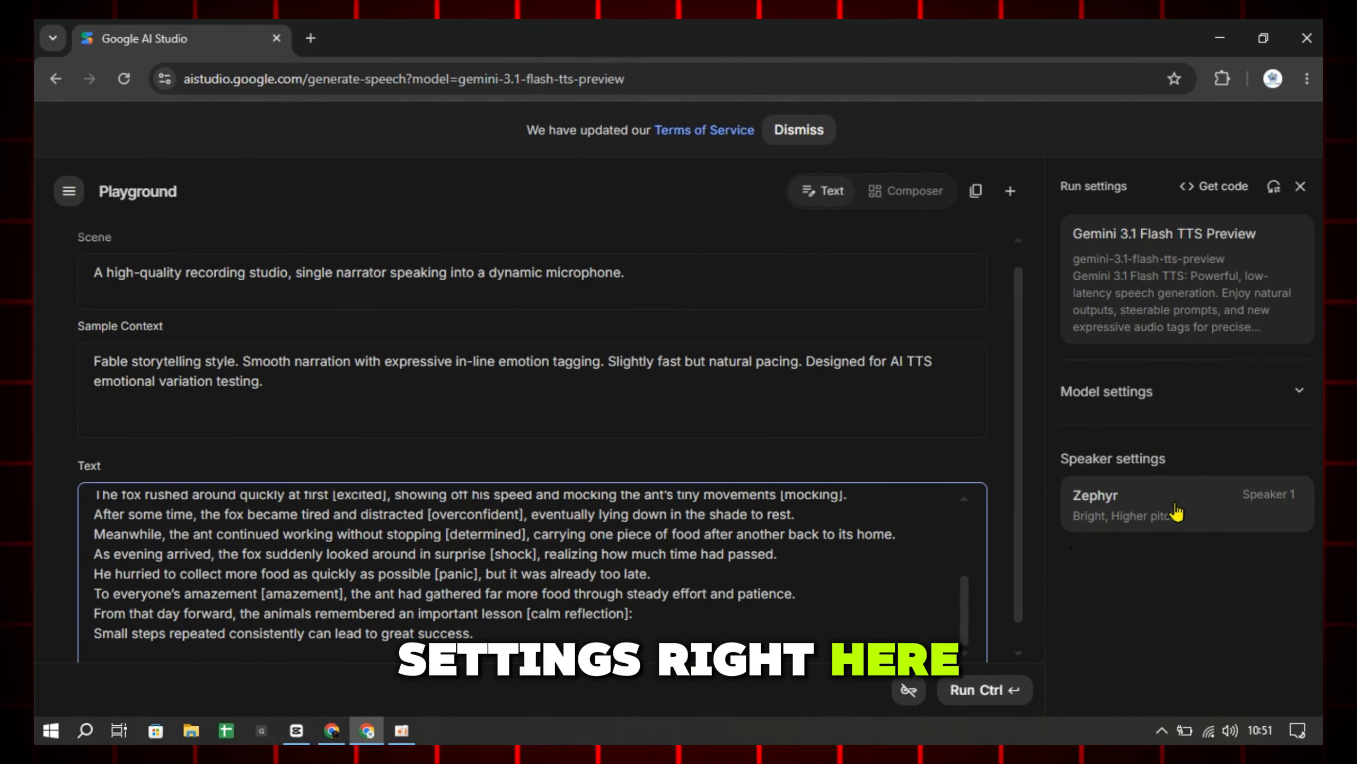
Open the settings of Speaker 1, browse the available voices, and preview Achernar and Achird
left_click(1224, 503)
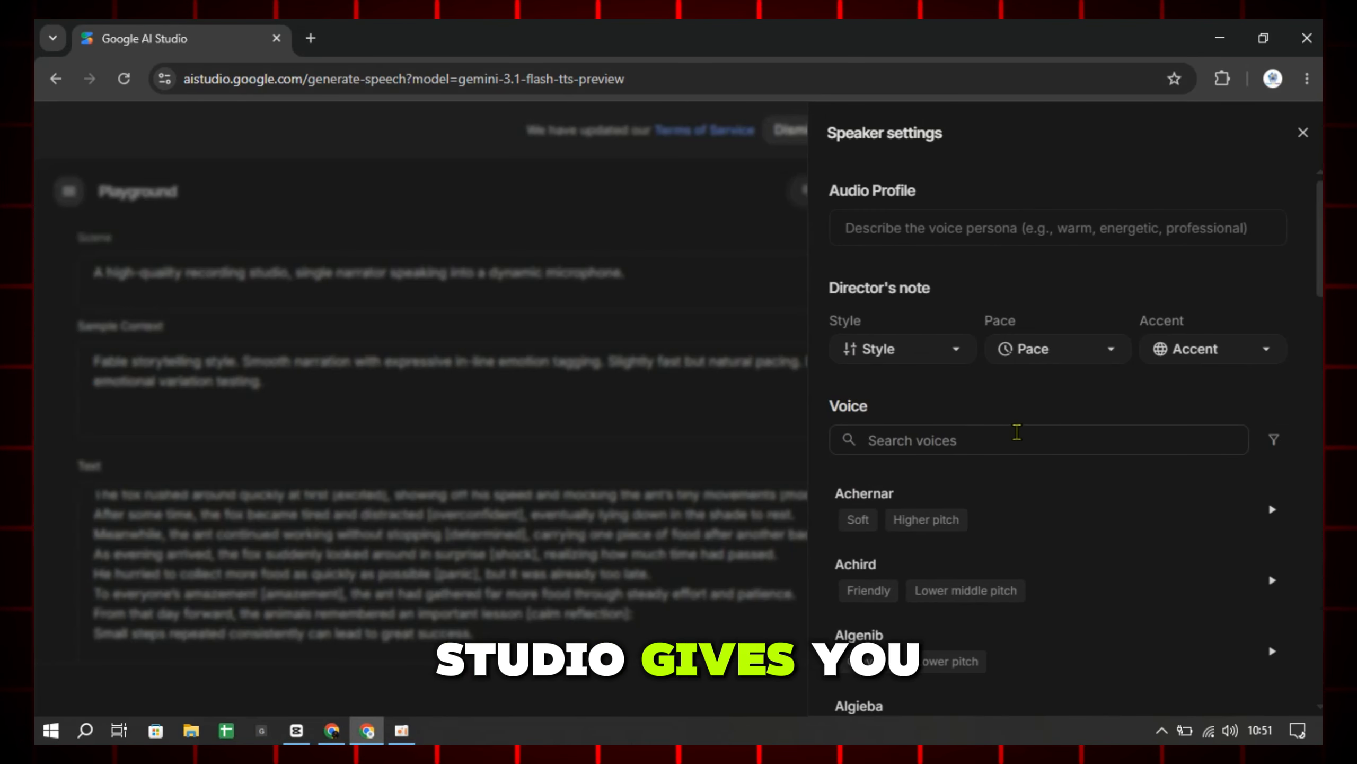
scroll(997, 535, "down", 2)
scroll(997, 535, "down", 3)
scroll(976, 460, "up", 5)
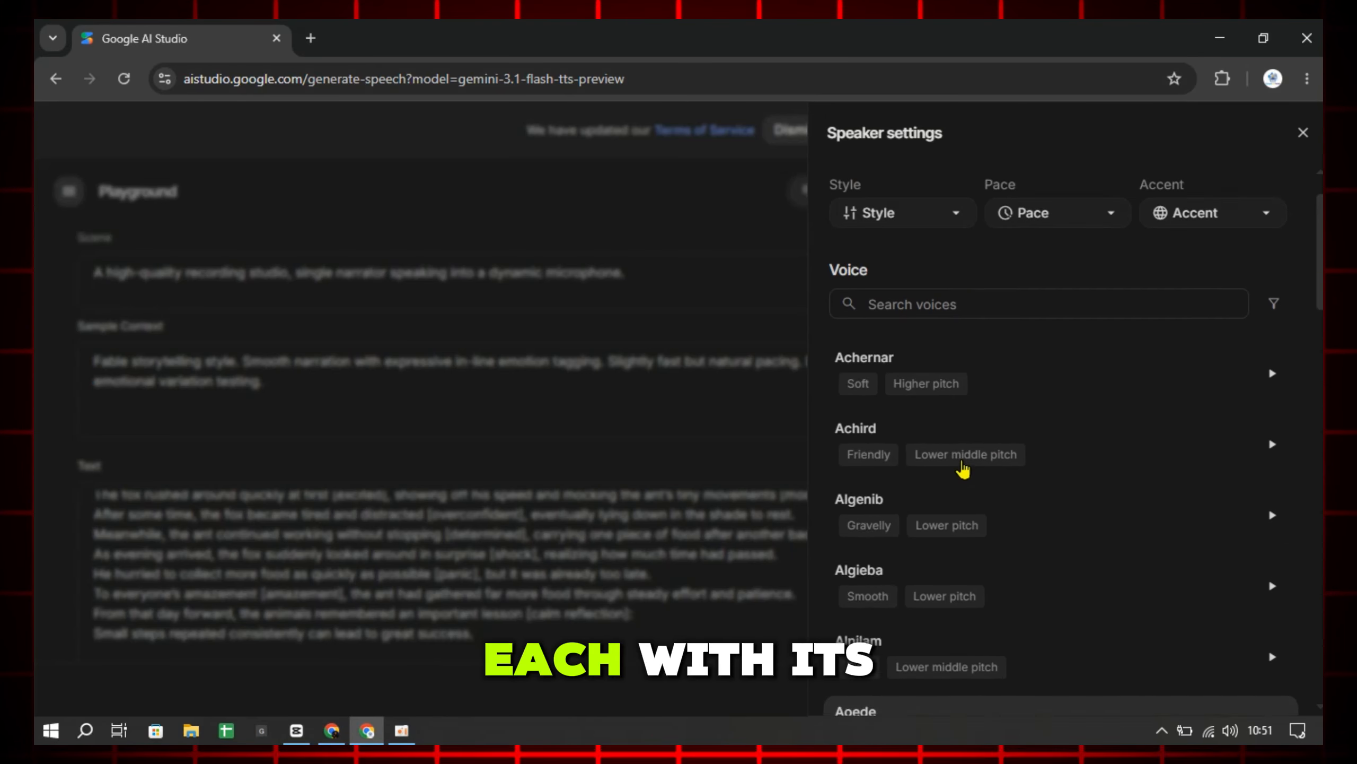
left_click(1272, 510)
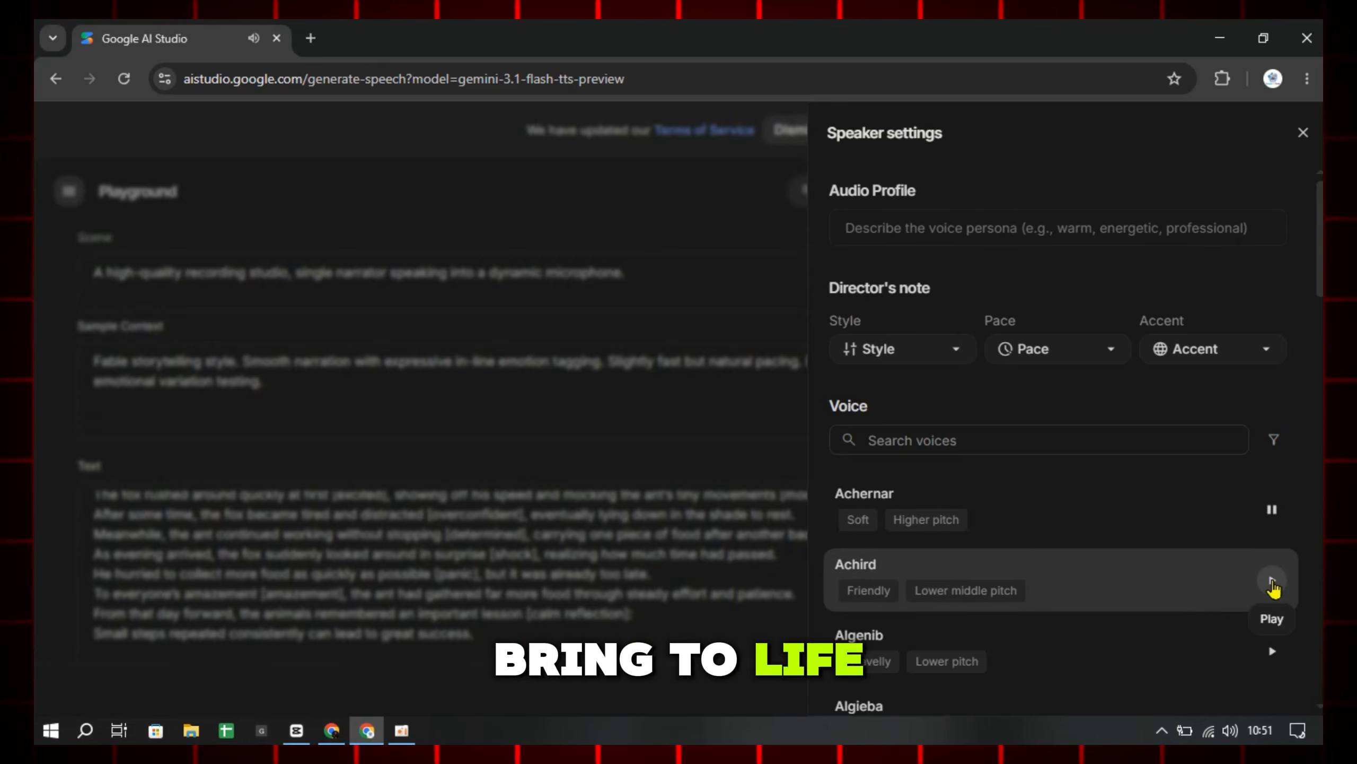
left_click(1272, 583)
scroll(1128, 540, "down", 5)
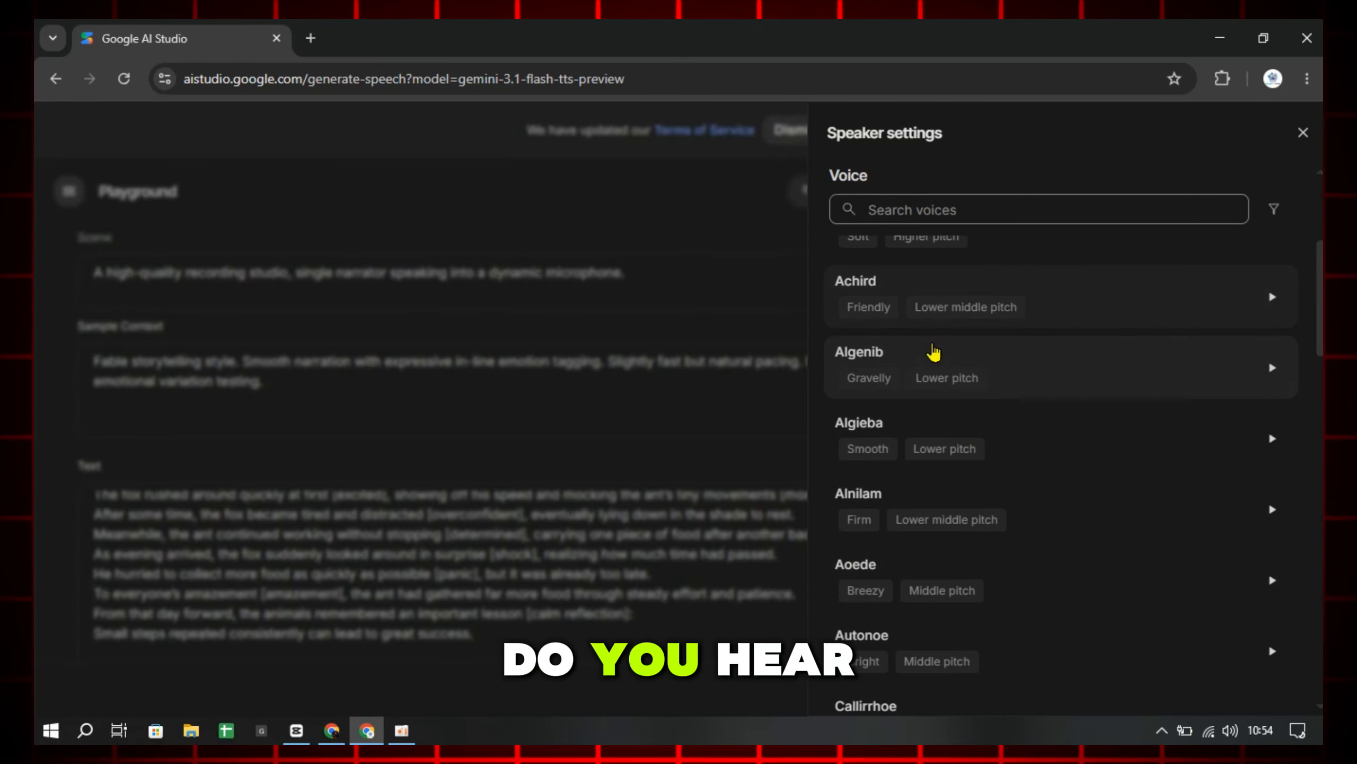
scroll(935, 321, "up", 5)
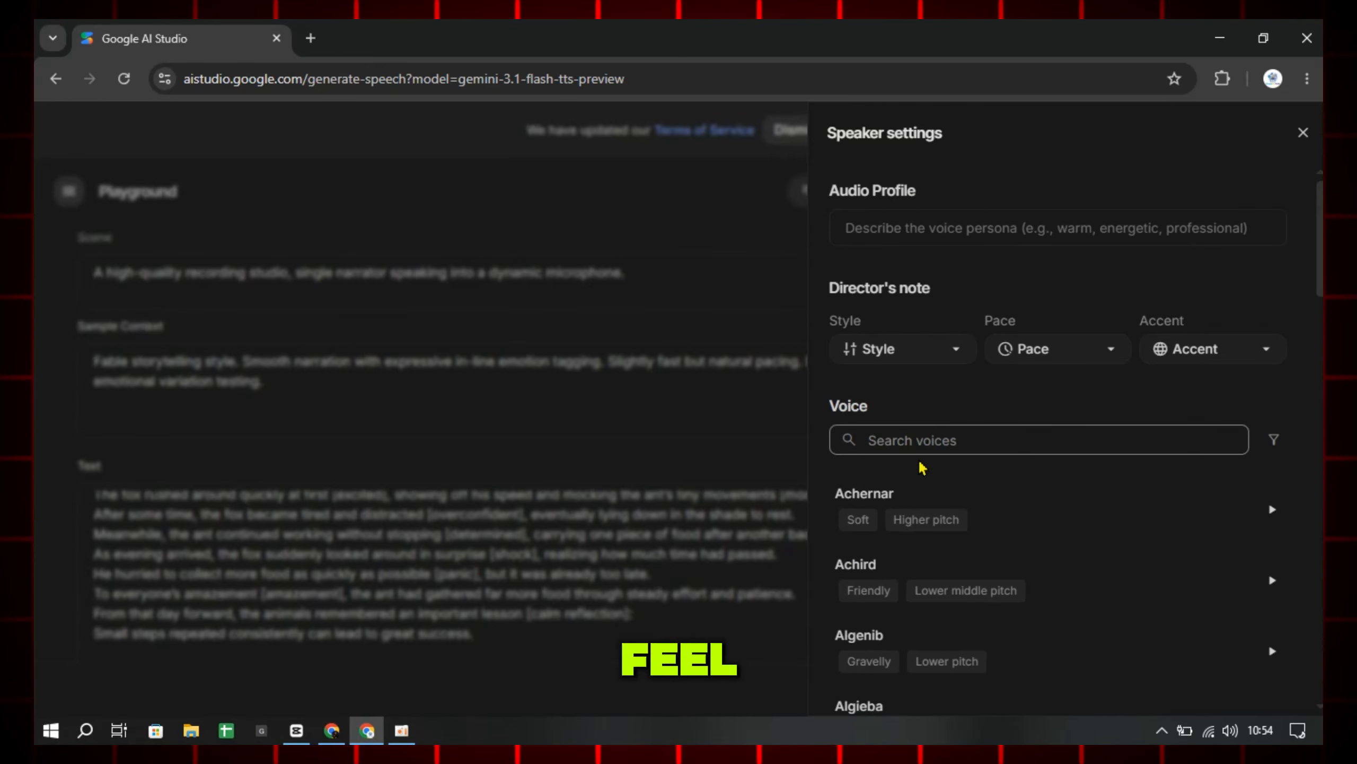
Search the voices for "leda" and set Leda as the voice of Speaker 1
scroll(903, 534, "down", 3)
scroll(956, 438, "up", 3)
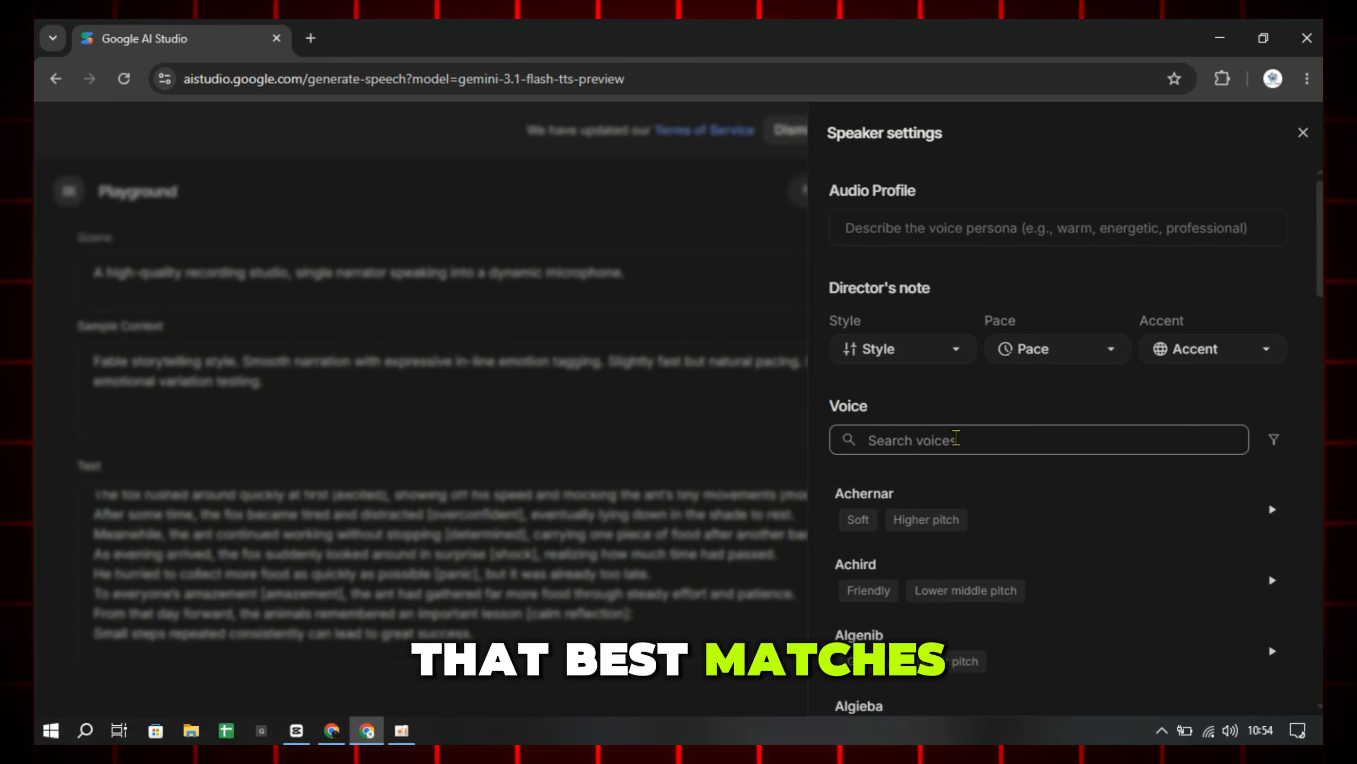
type("a")
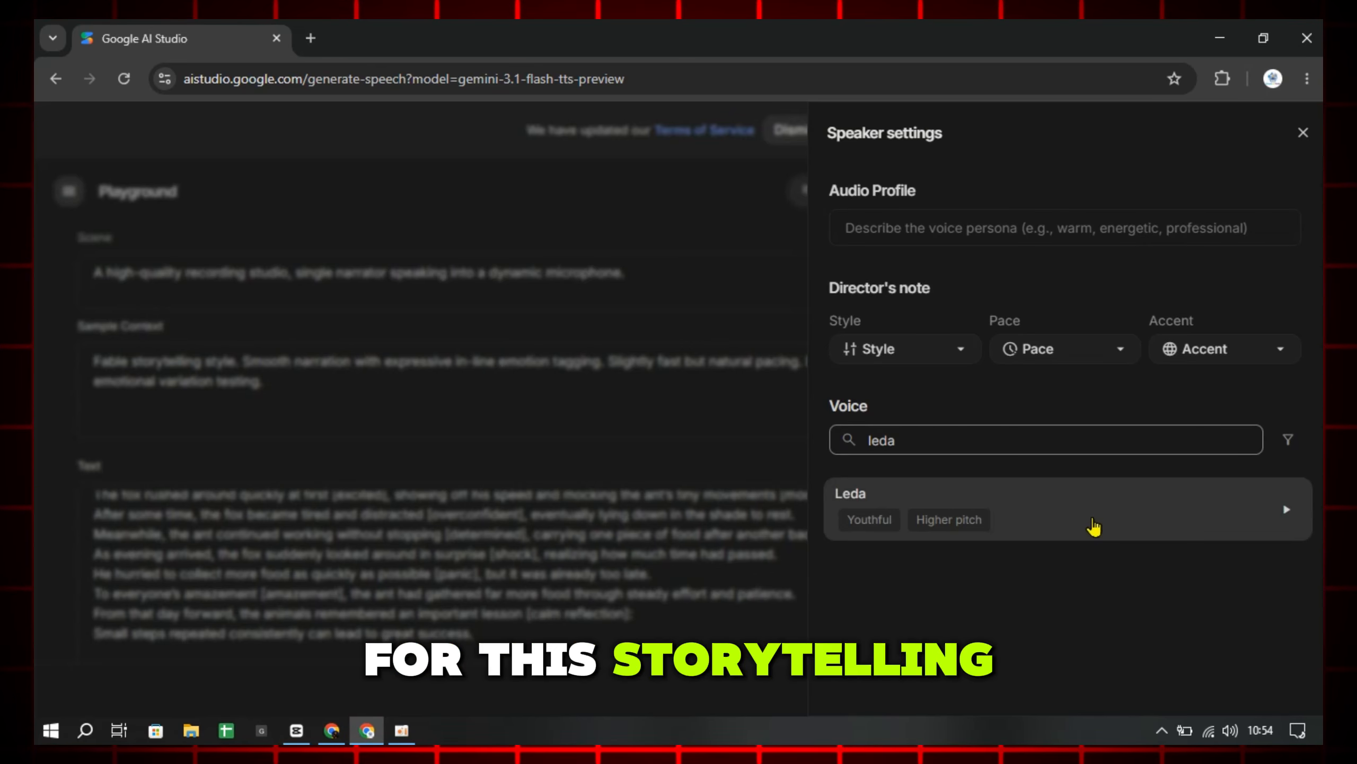
left_click(1042, 513)
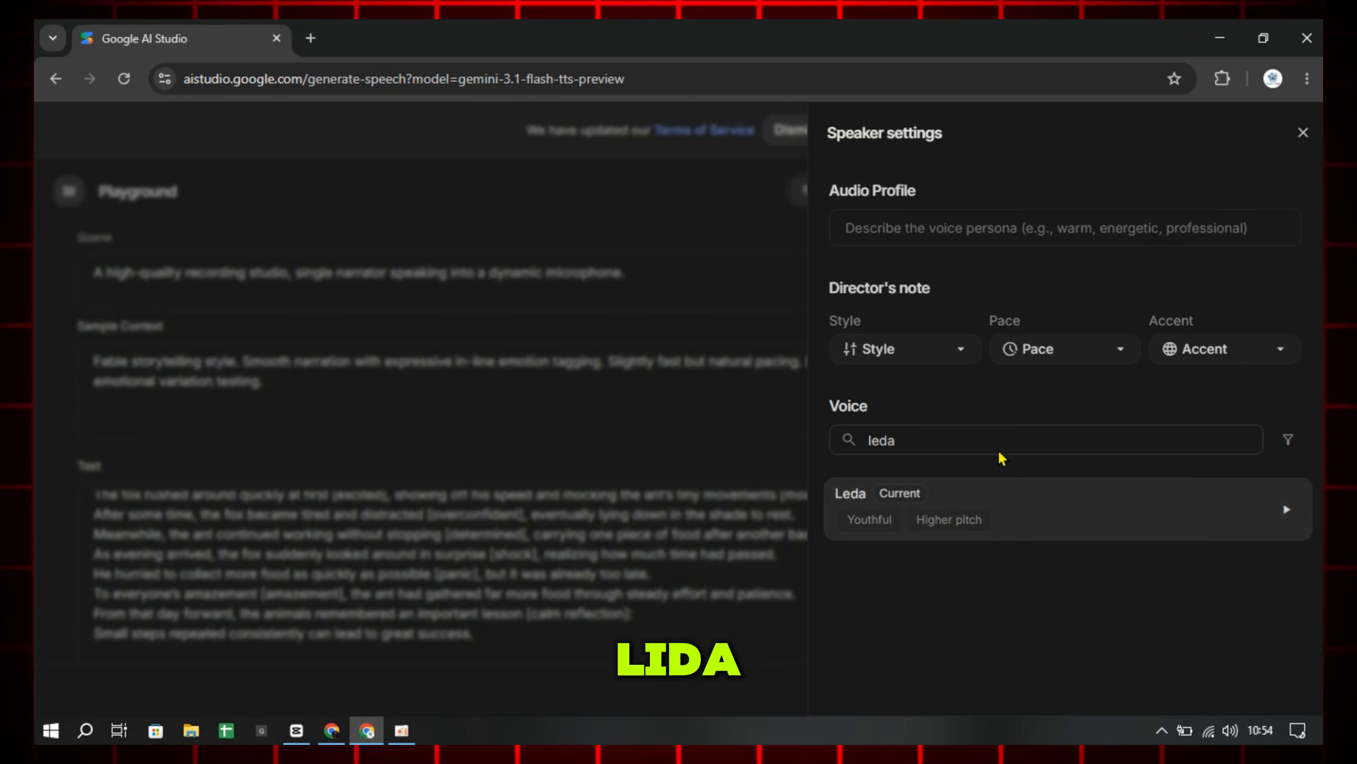
Browse the speaking styles for Speaker 1, set its pace to Natural and its accent to Neutral, and close the speaker settings
left_click(917, 353)
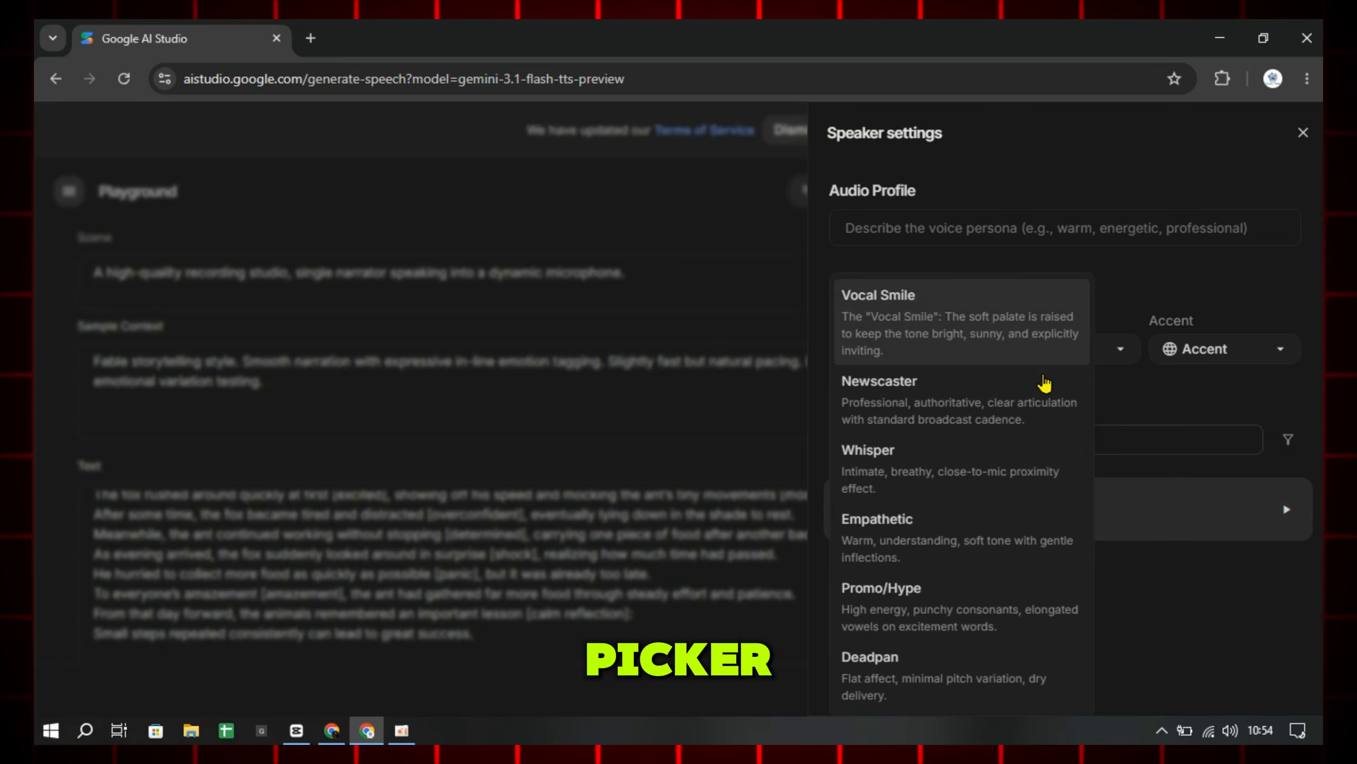
left_click(1141, 285)
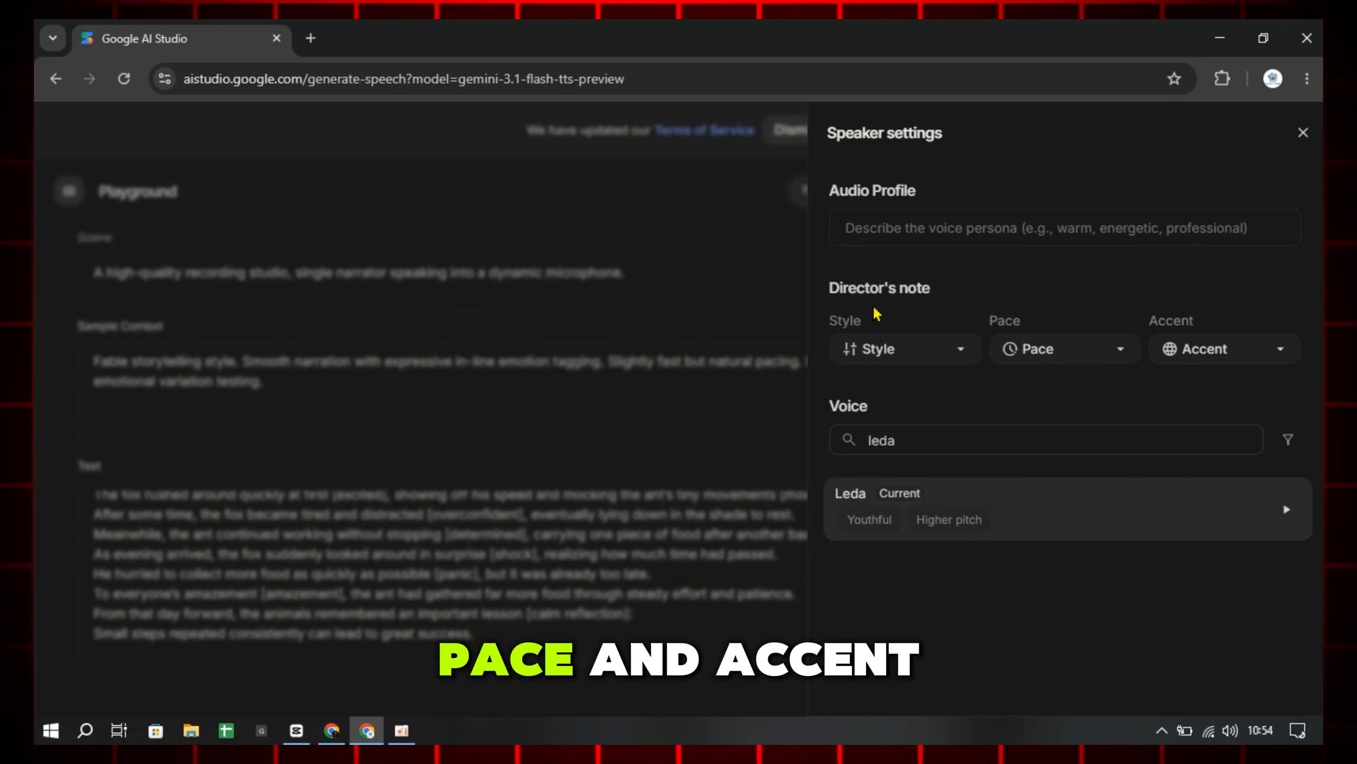
left_click(1037, 353)
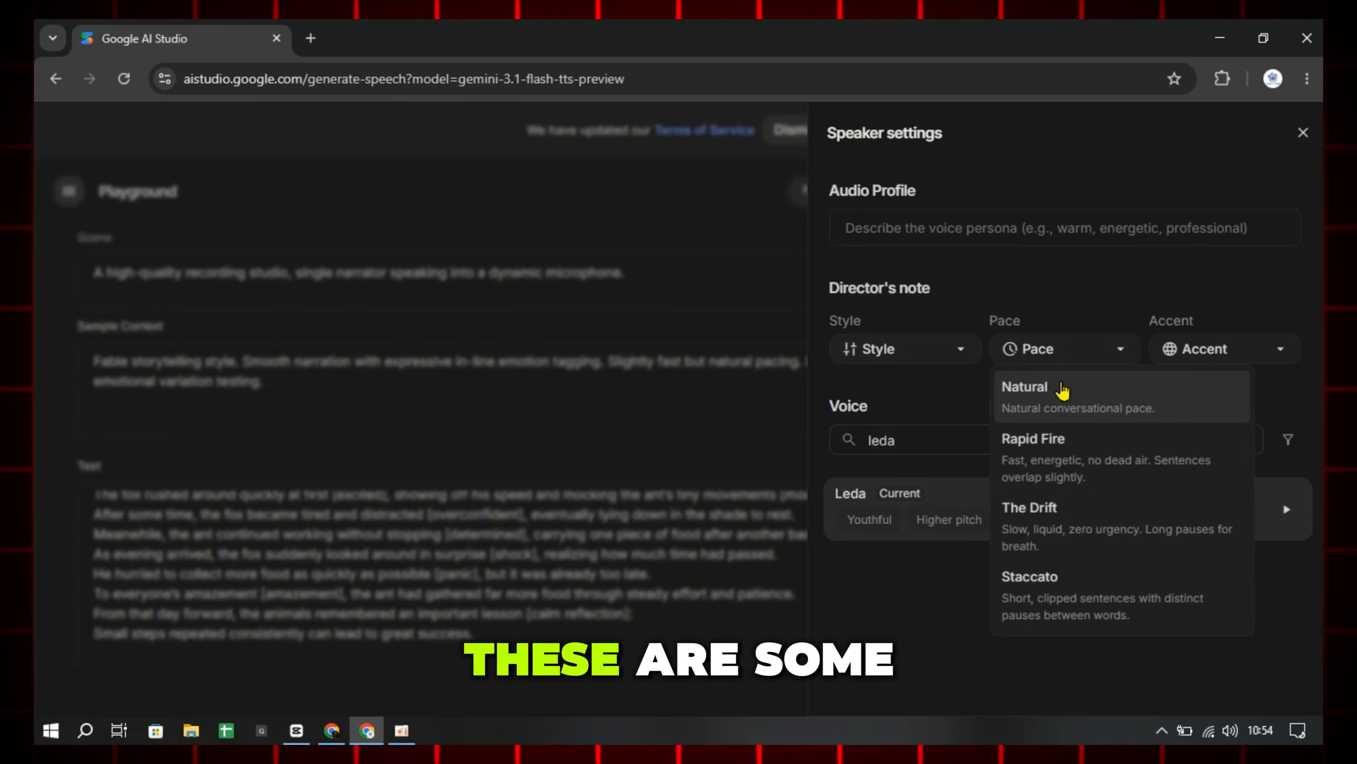
left_click(1042, 473)
left_click(1205, 347)
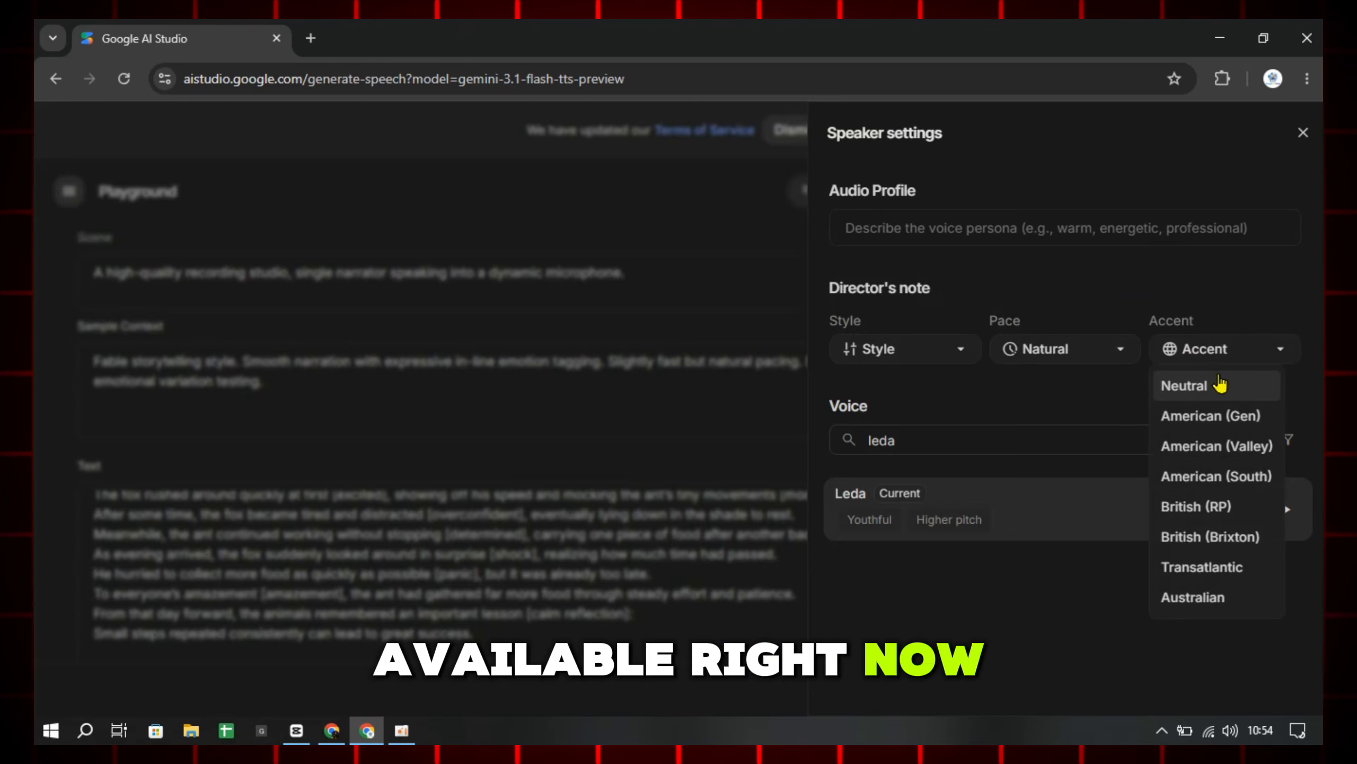
left_click(1203, 385)
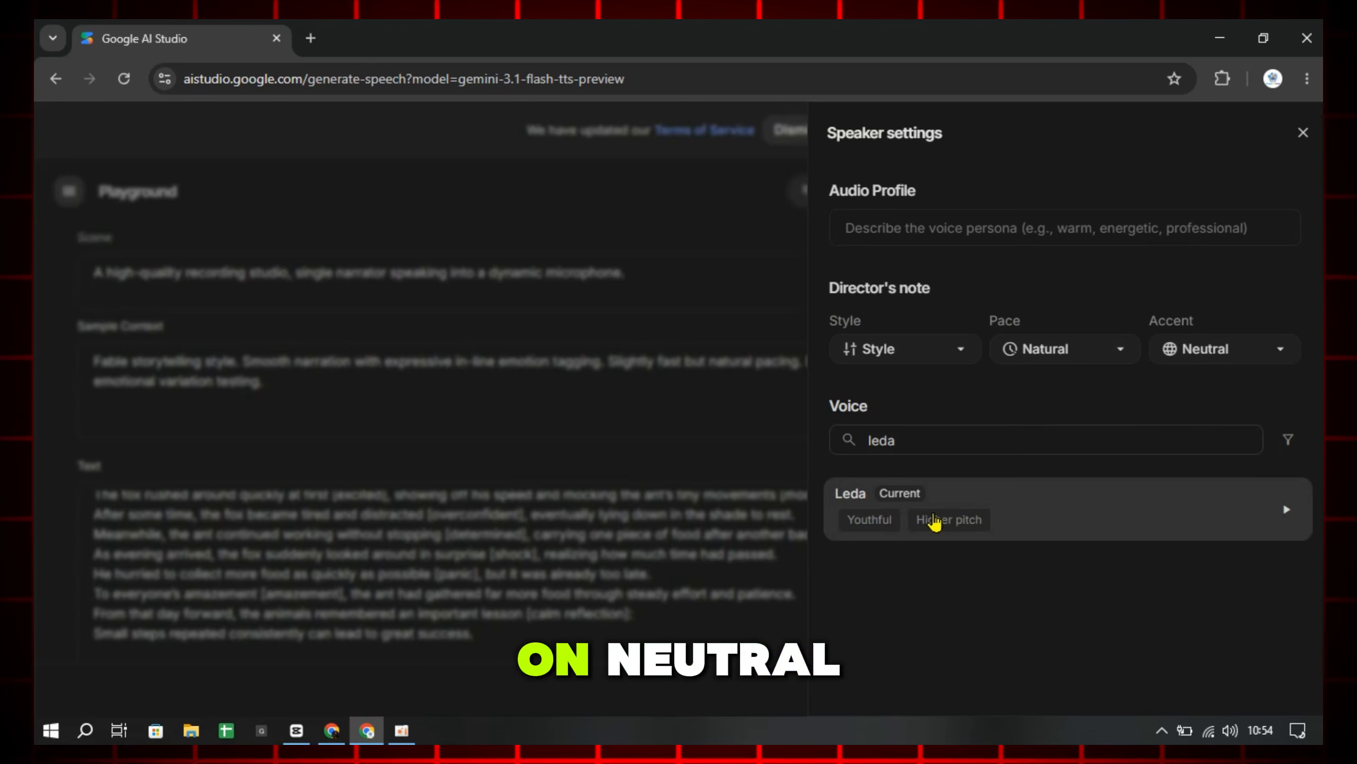
left_click(661, 527)
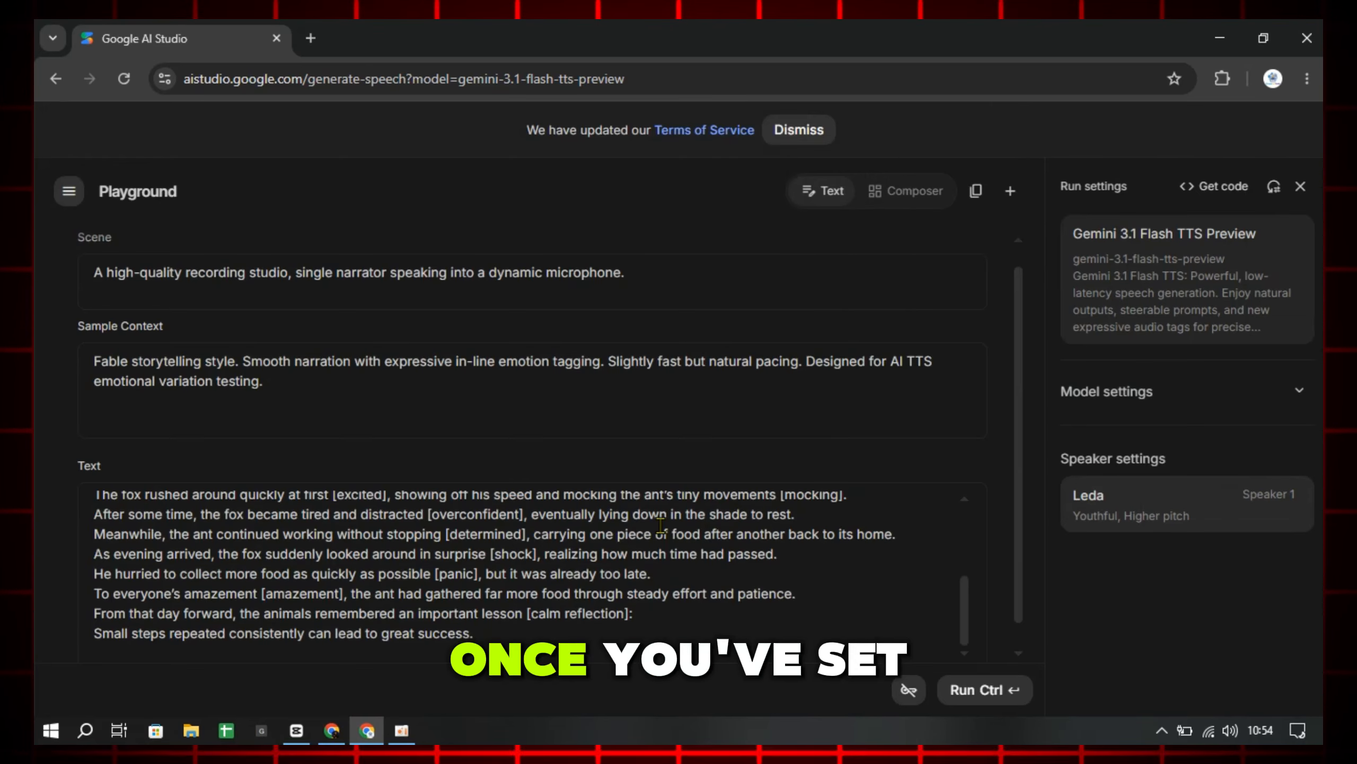
Run the prompt to generate the fable voiceover with Leda
left_click(985, 695)
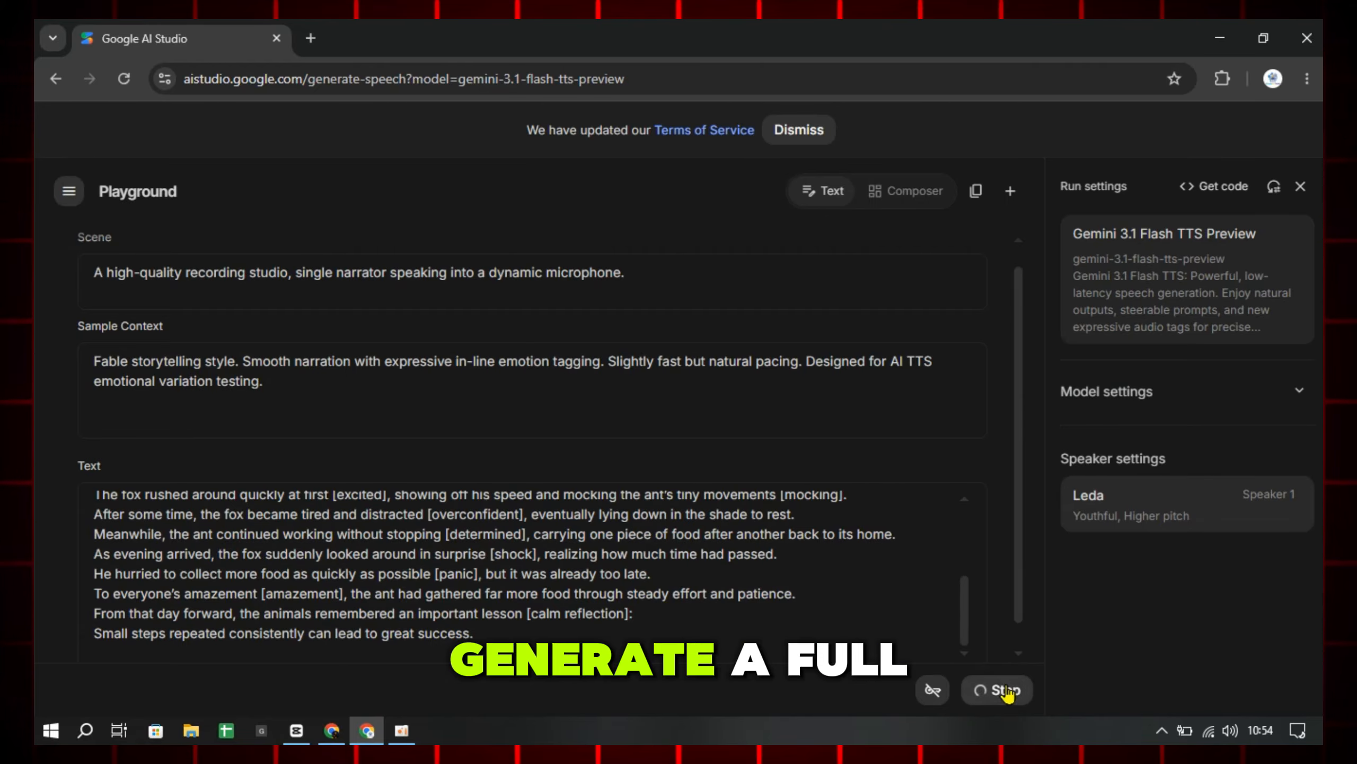
left_click(402, 730)
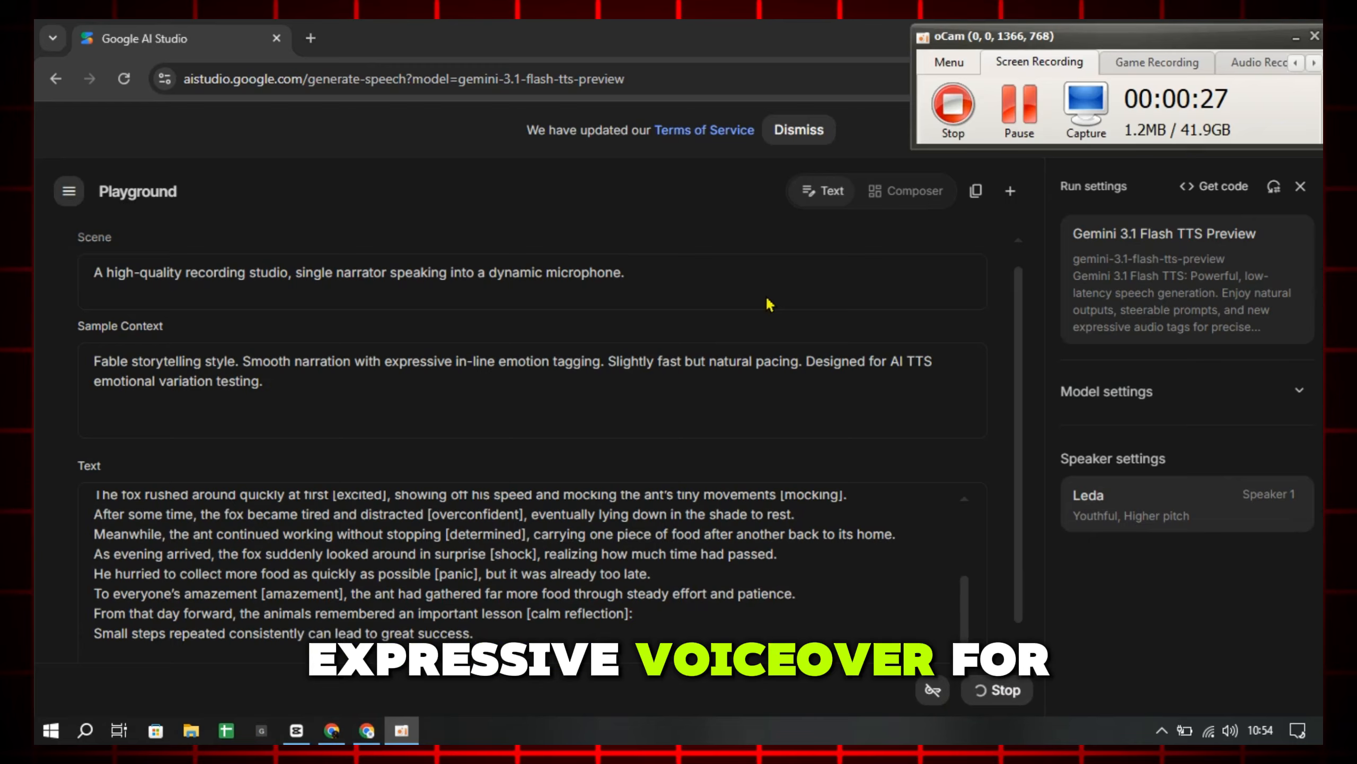
left_click(937, 119)
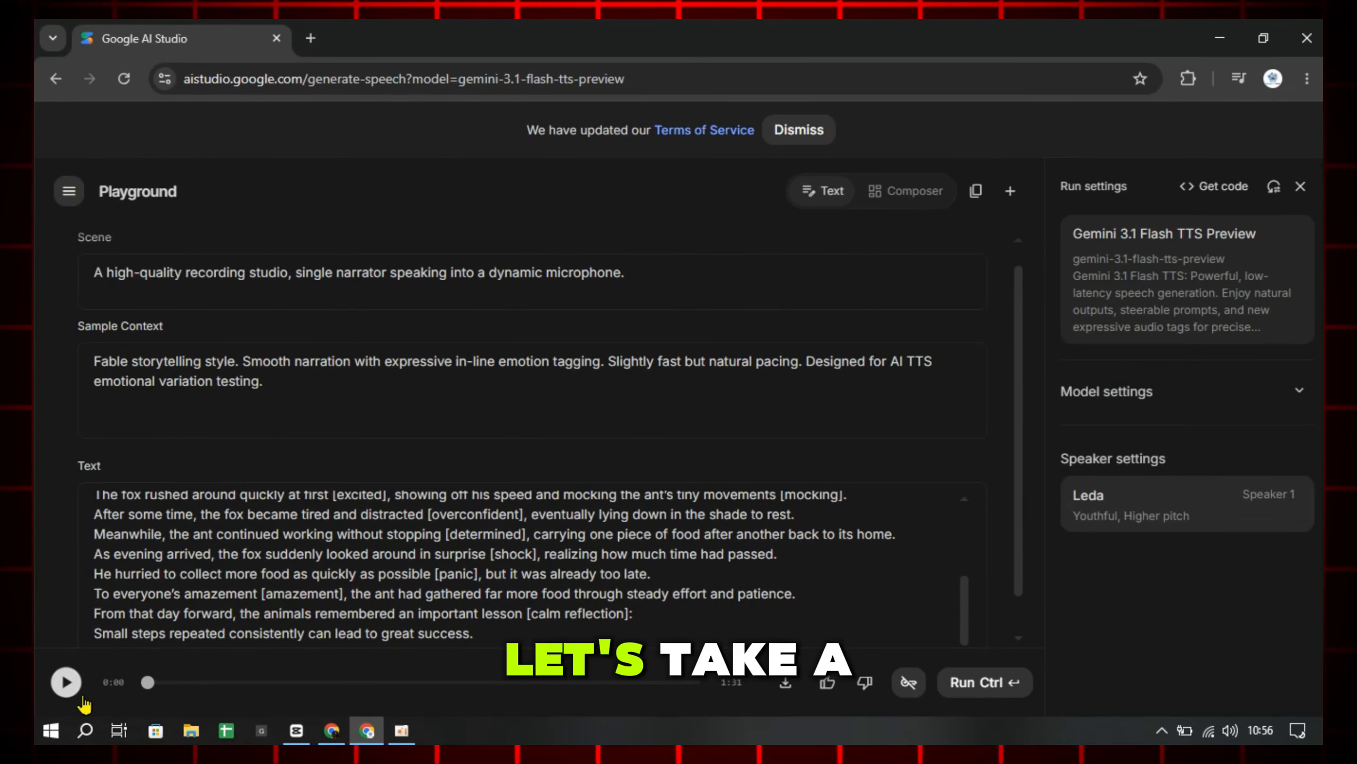
Listen to the fable voiceover while following its script, and play the version generated without inline emotion tags
left_click(66, 683)
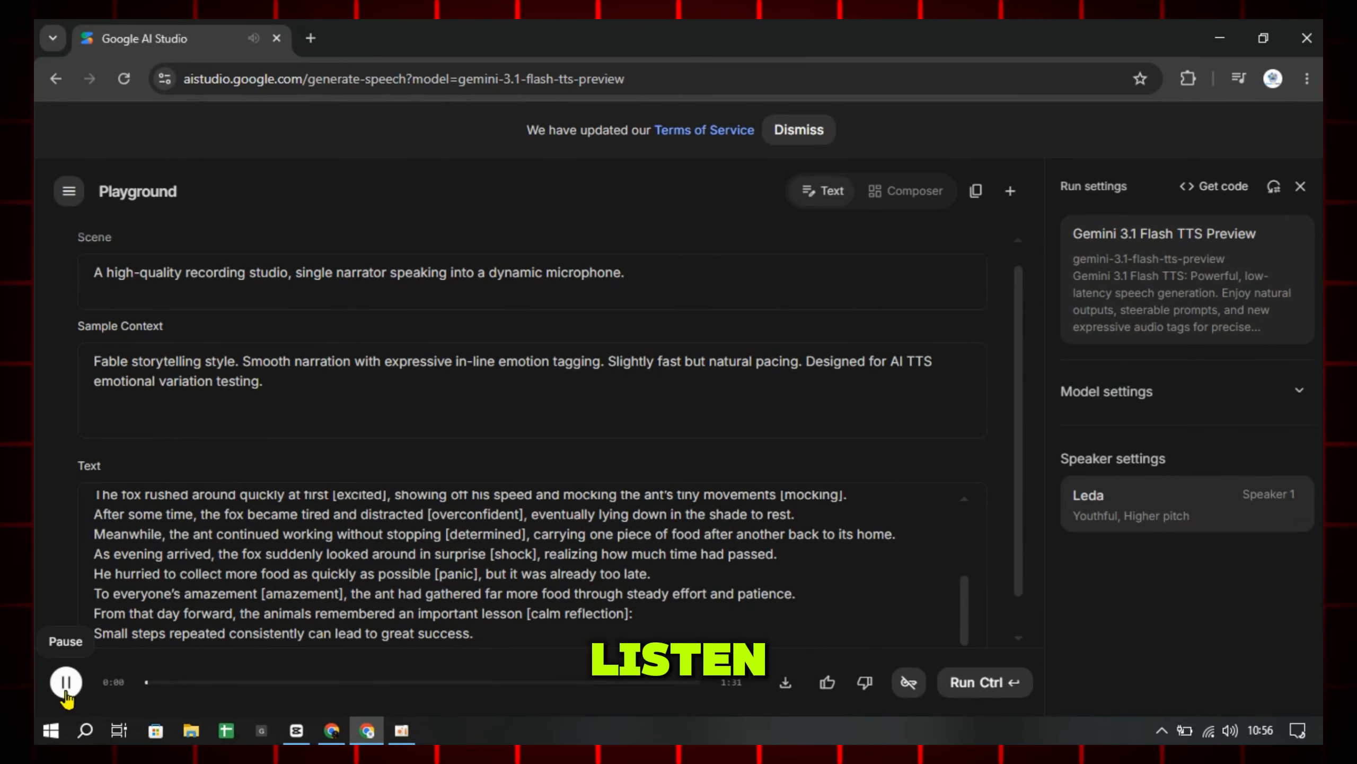
scroll(187, 535, "up", 10)
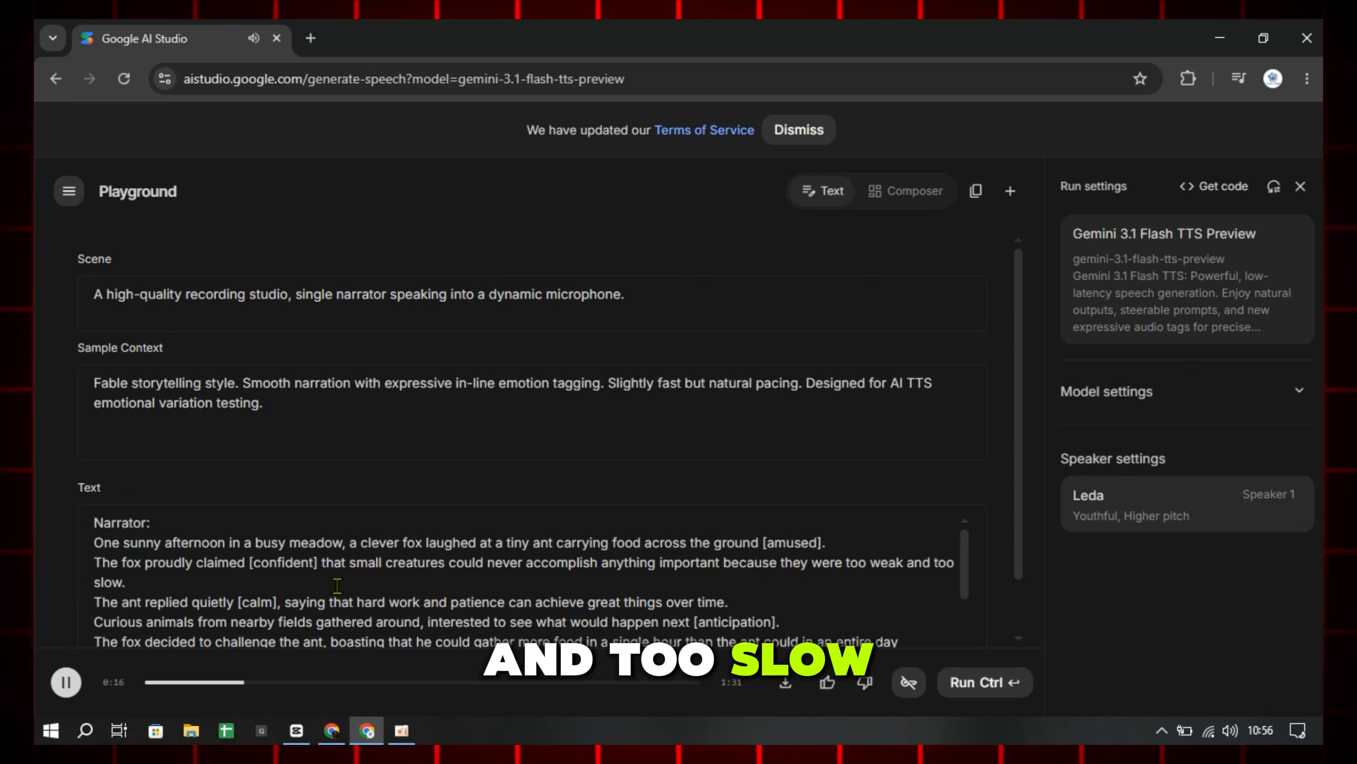
scroll(148, 564, "down", 2)
scroll(158, 556, "up", 2)
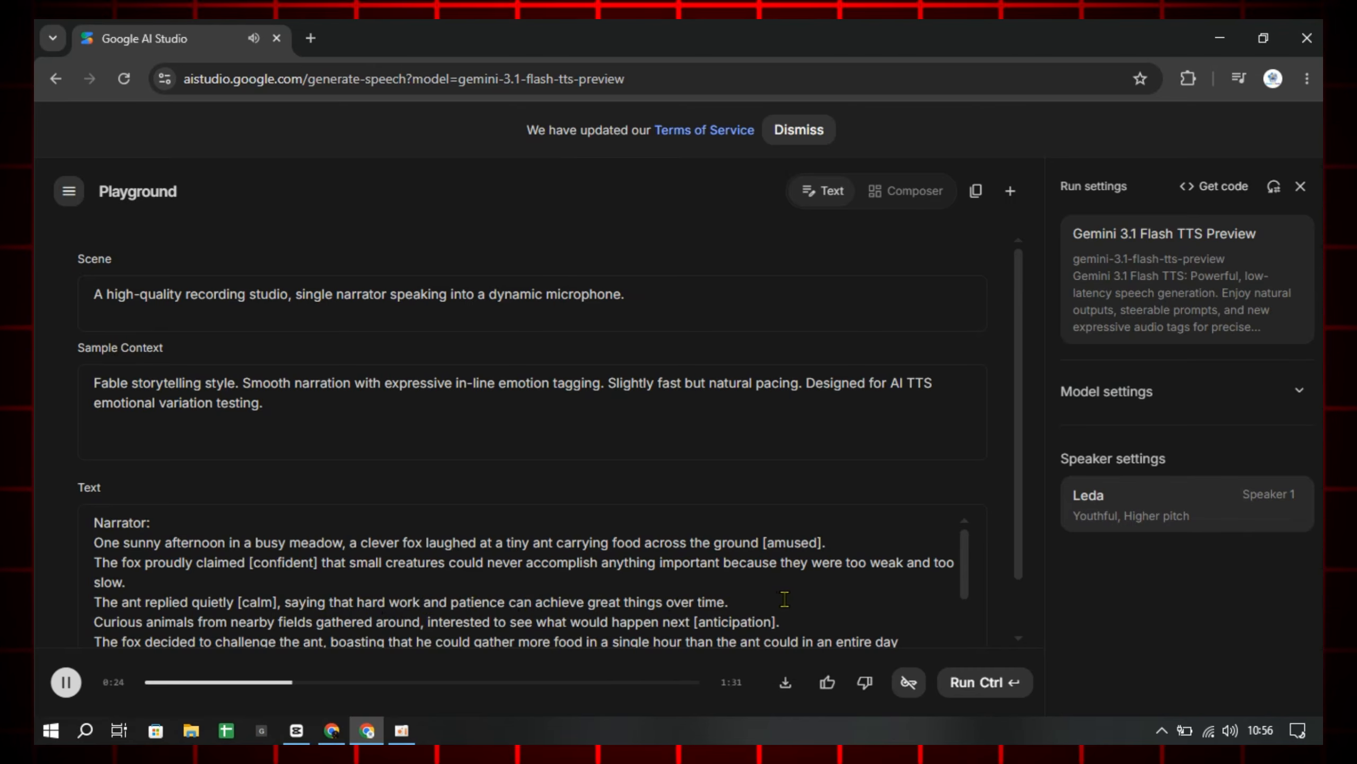
scroll(391, 636, "down", 3)
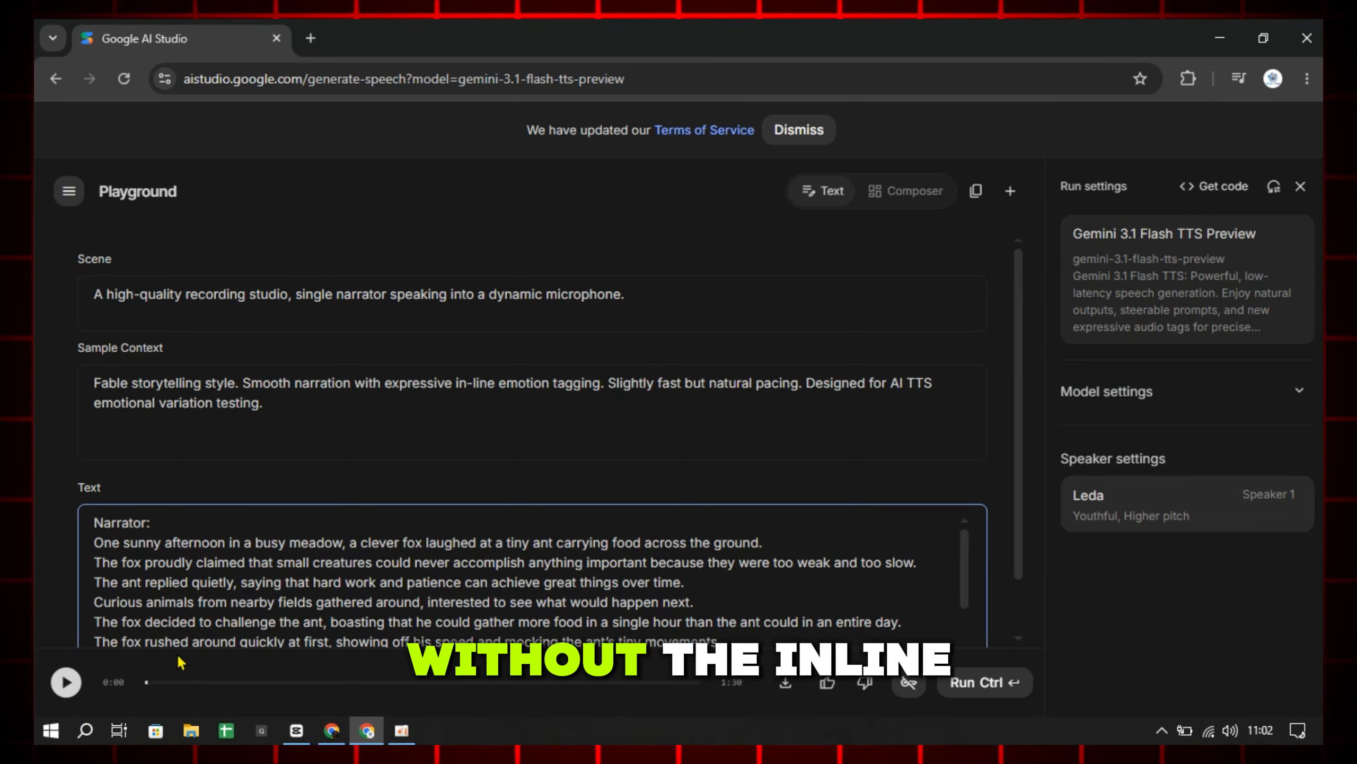
left_click(67, 686)
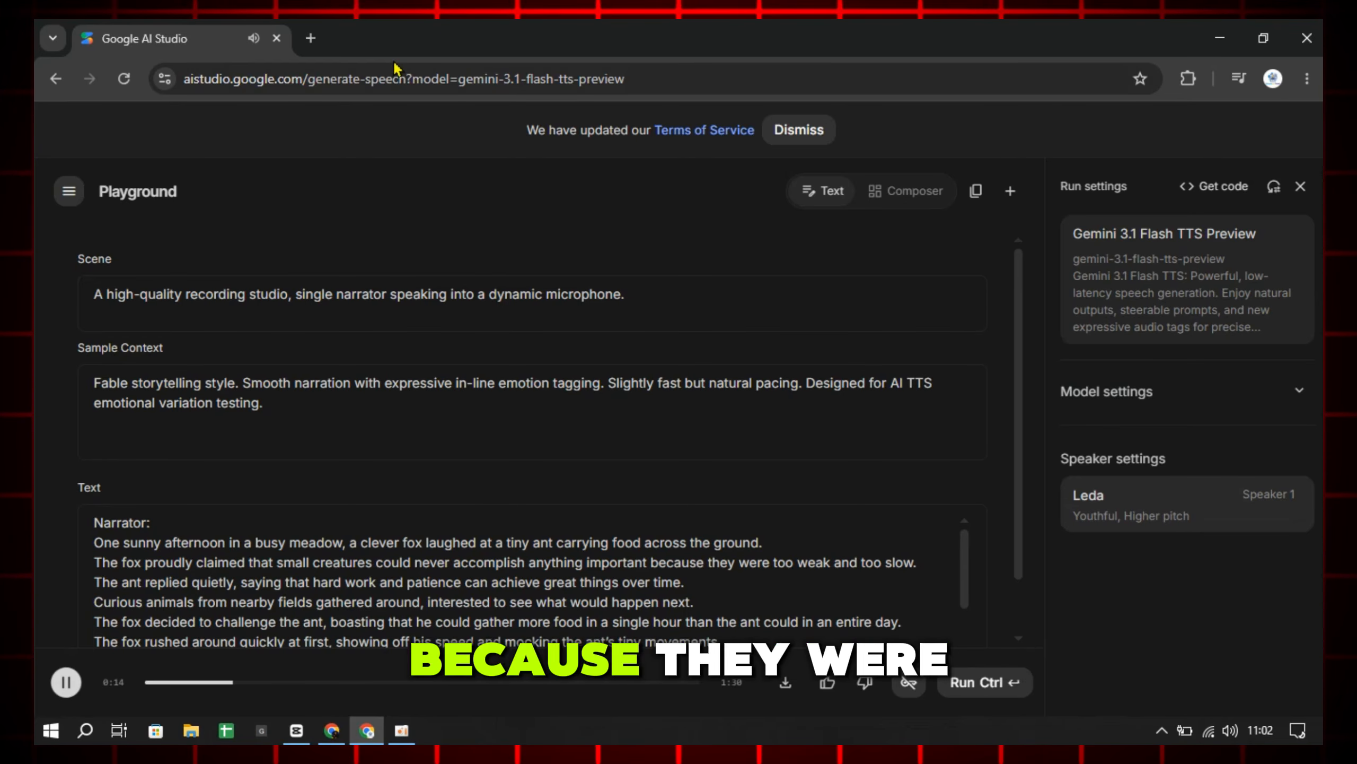
mouse_move(405, 742)
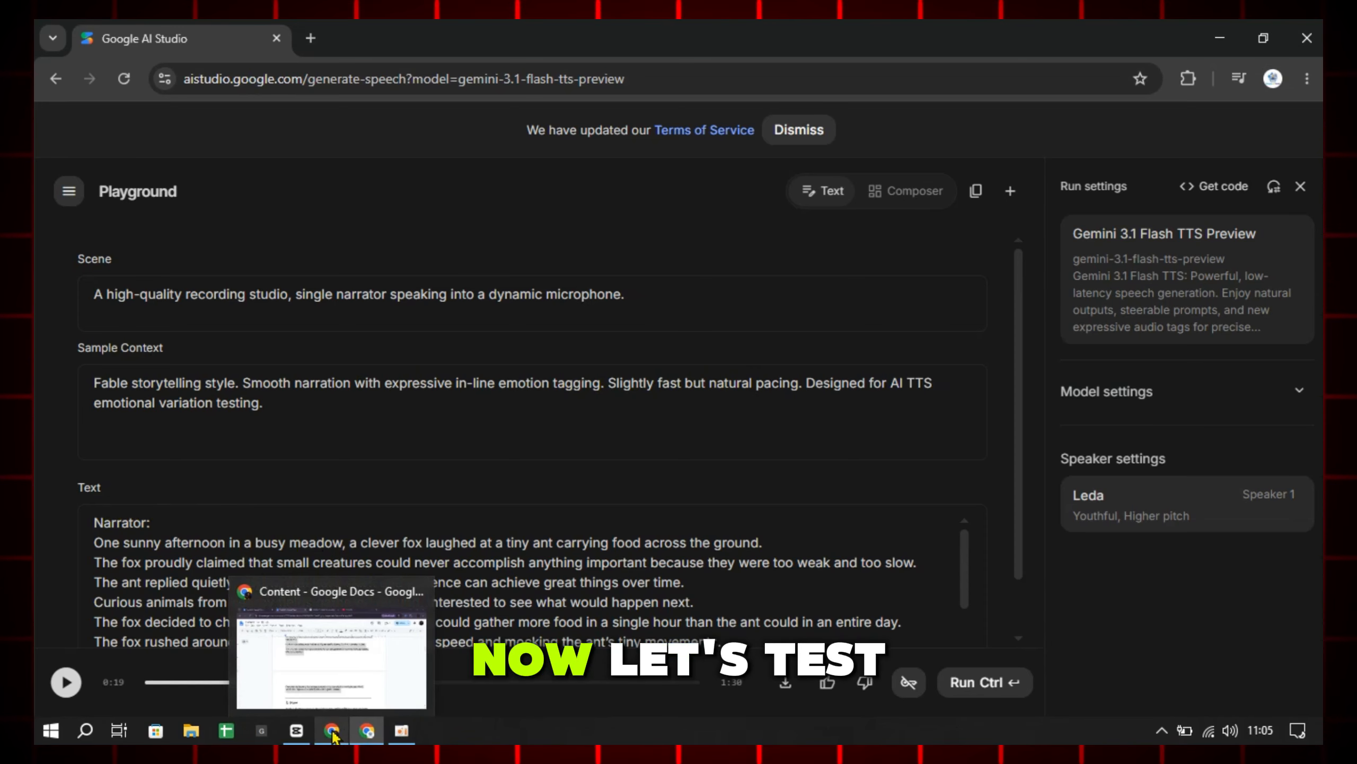
Copy the scene, sample context and script of the "Peaceful Breathing" meditation from the Google Docs document into the matching playground fields
left_click(332, 668)
left_click(579, 611)
scroll(599, 567, "down", 7)
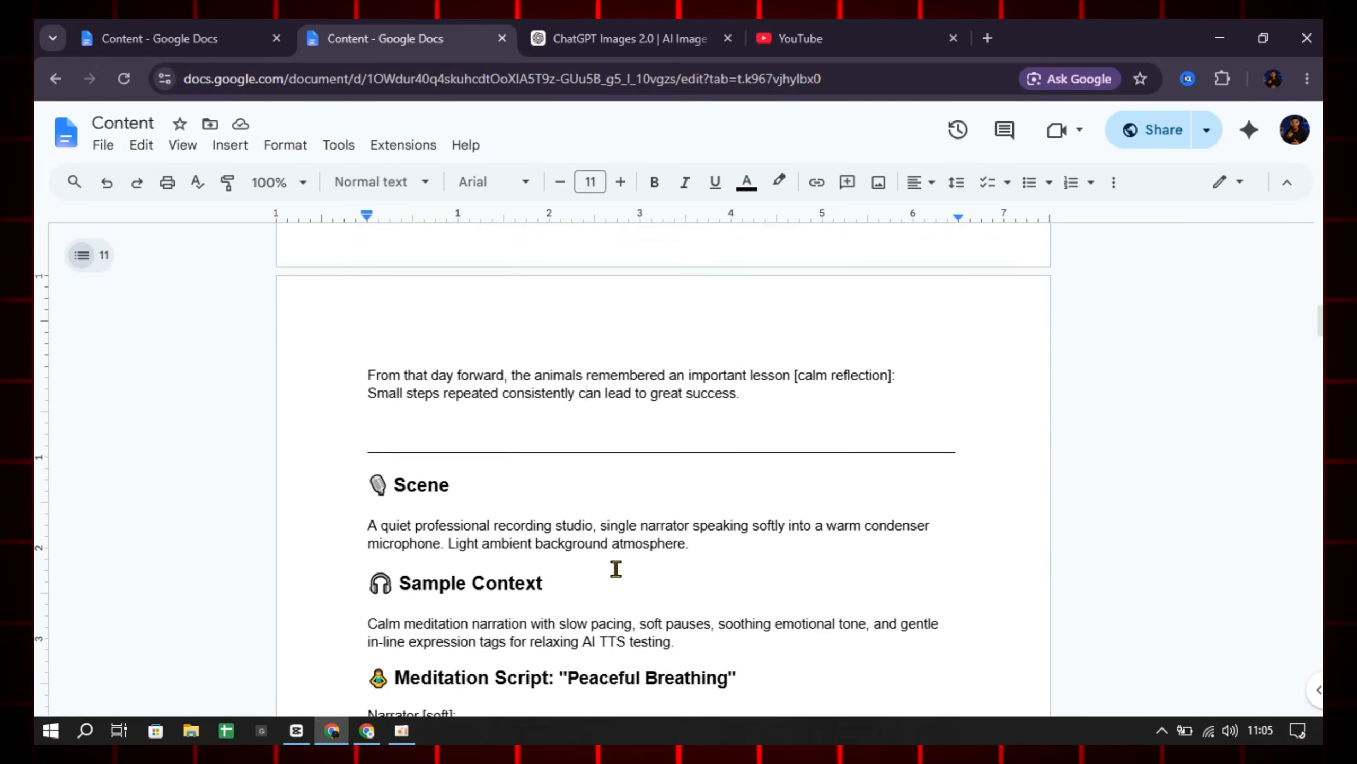
mouse_move(415, 398)
left_mouse_down()
mouse_move(751, 397)
mouse_move(389, 395)
left_mouse_up()
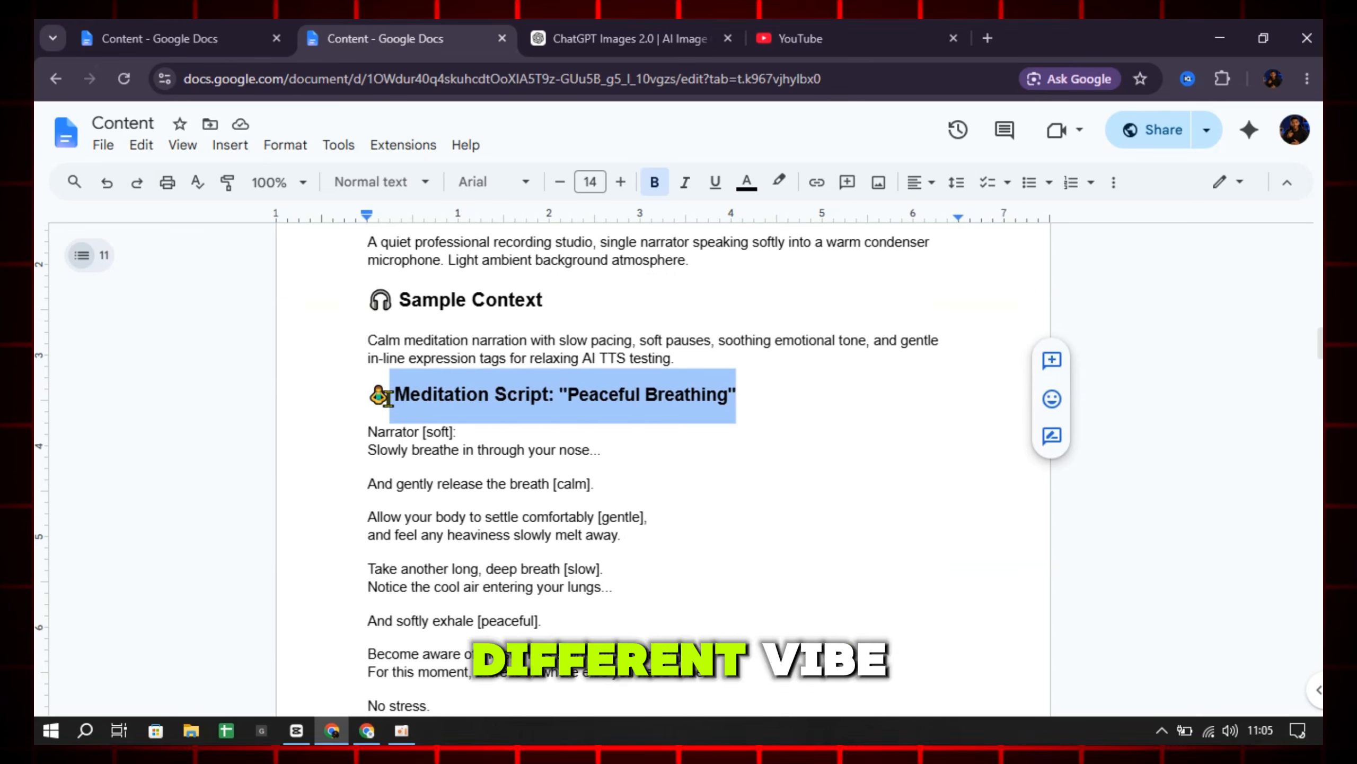
left_click(390, 395)
scroll(590, 432, "down", 1)
scroll(590, 432, "down", 2)
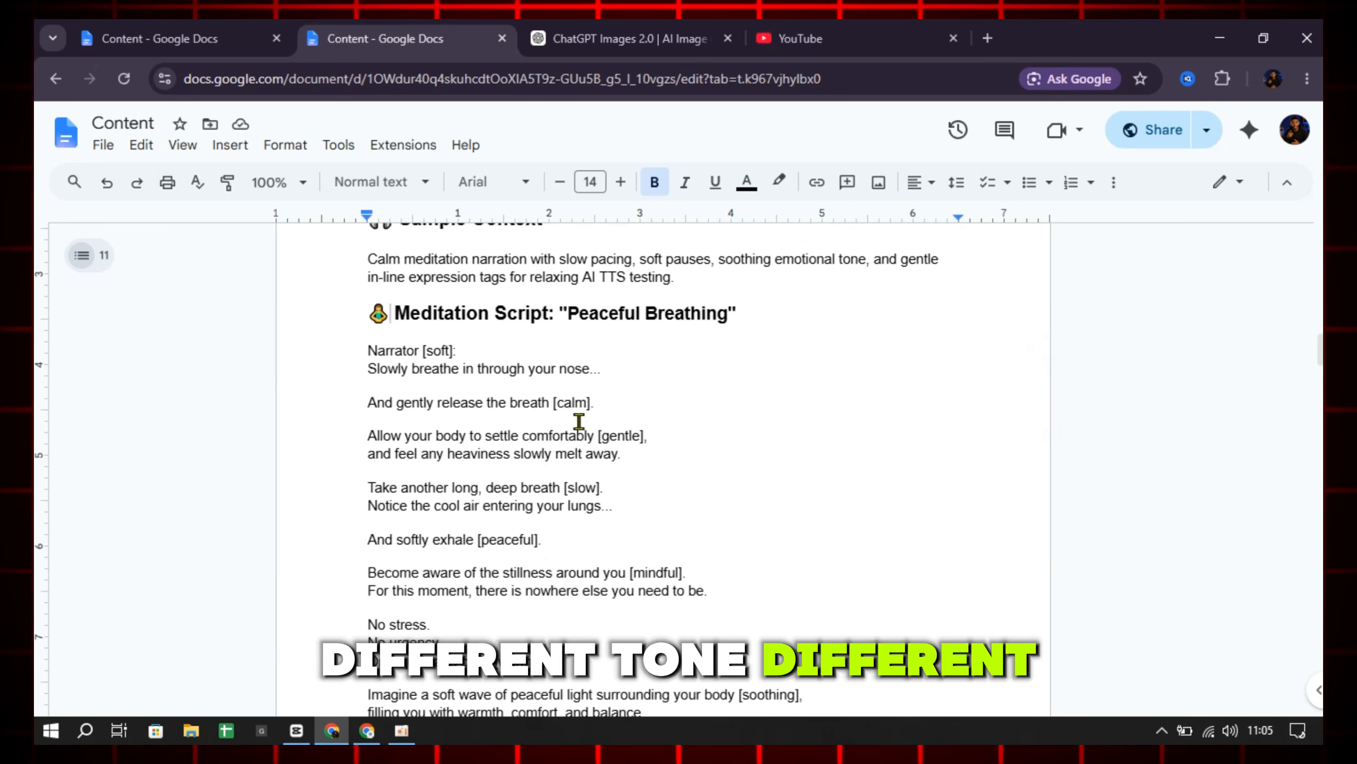
scroll(619, 425, "up", 3)
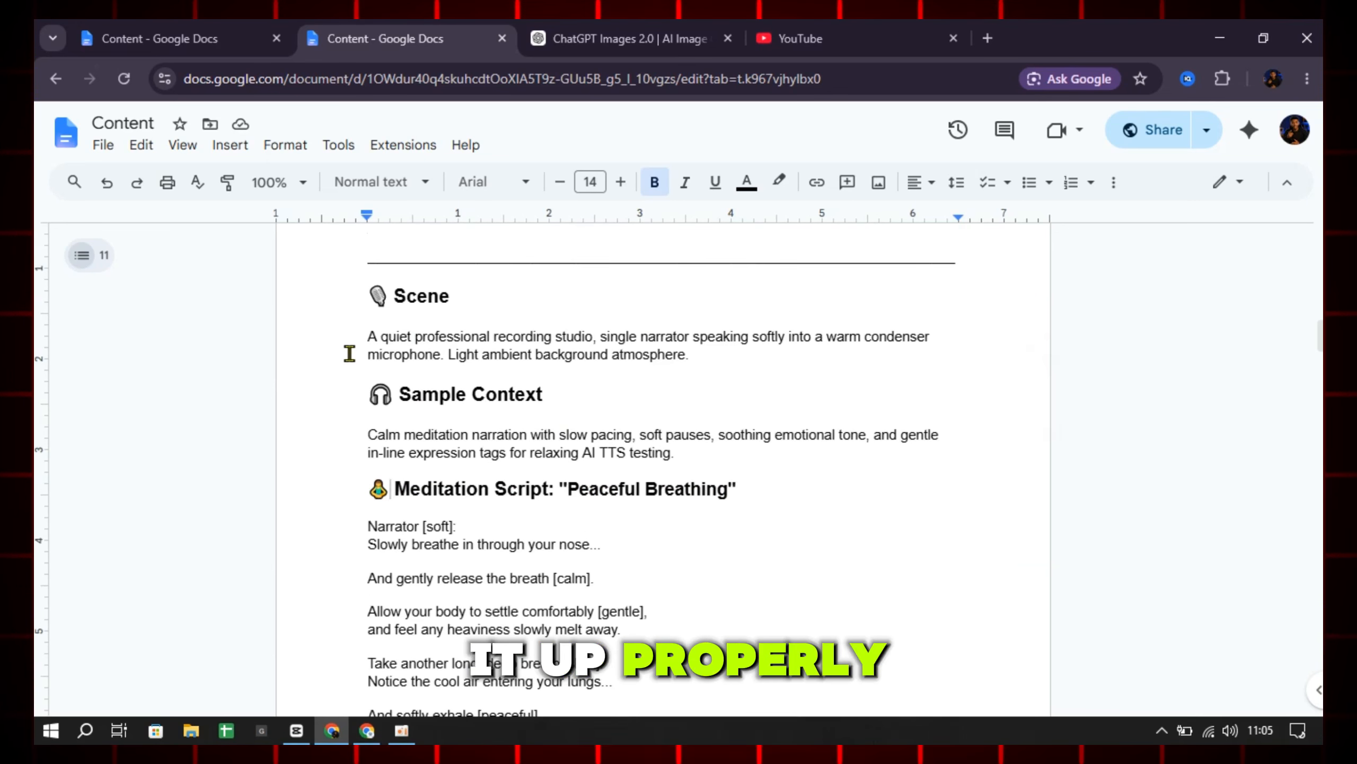
left_click_drag(364, 336, 718, 349)
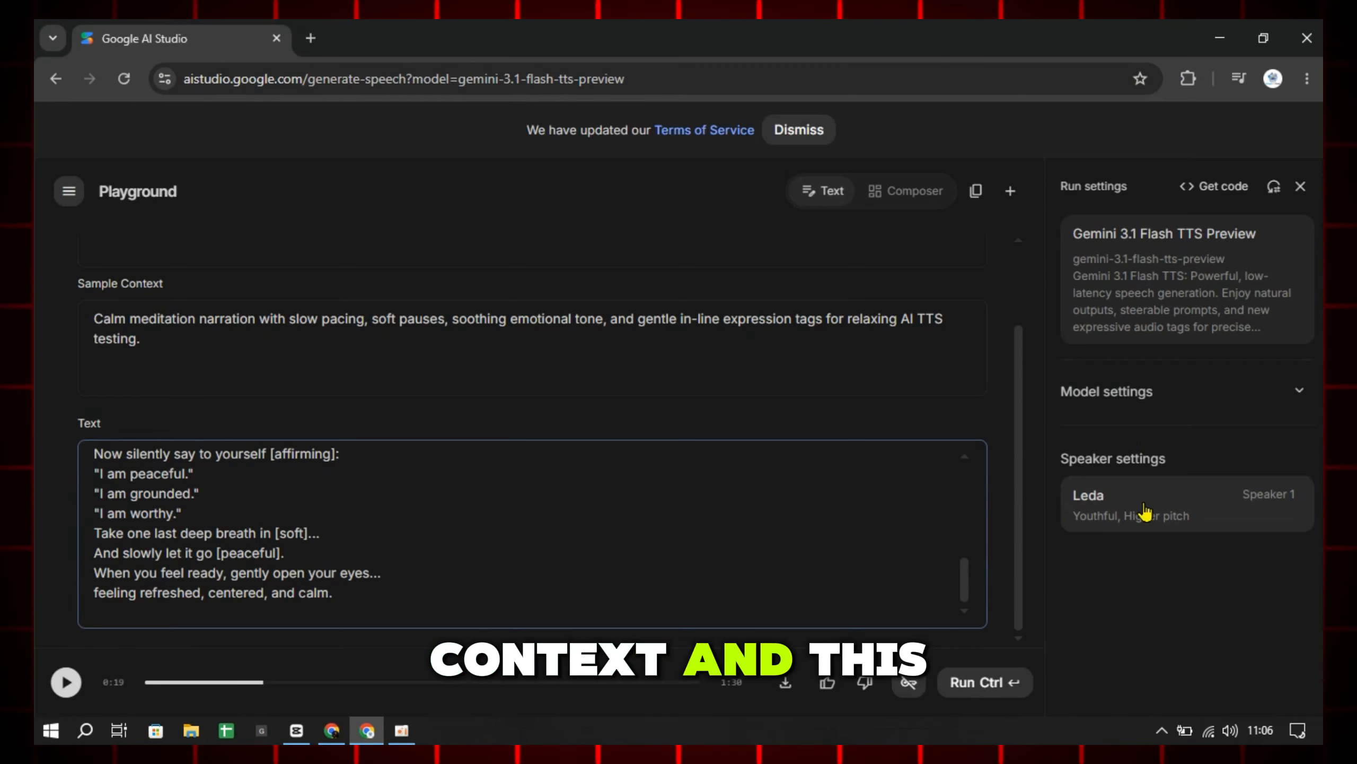
Search the voices for "erin", set Erinome as the voice of Speaker 1, and close the speaker settings
left_click(1143, 510)
left_click(979, 440)
key("BackSpace")
key("BackSpace")
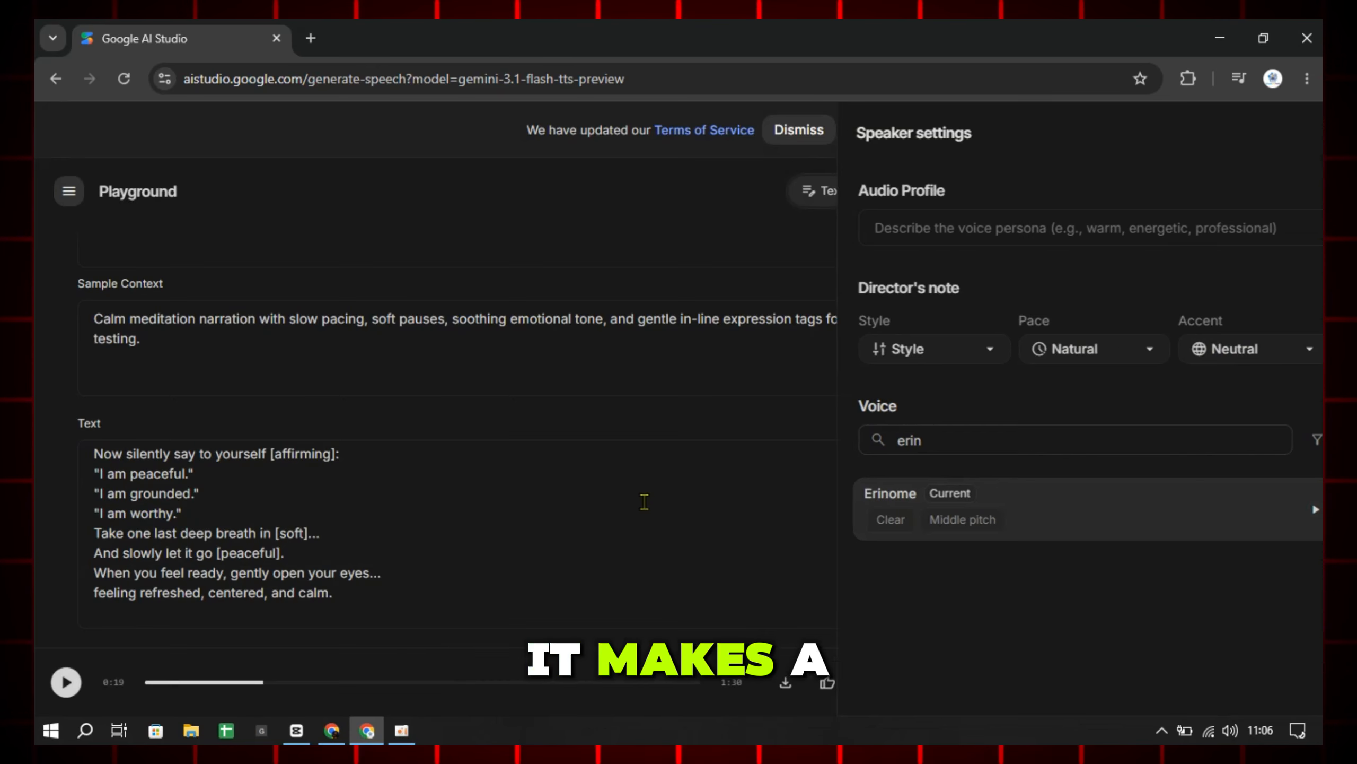
scroll(348, 535, "down", 1)
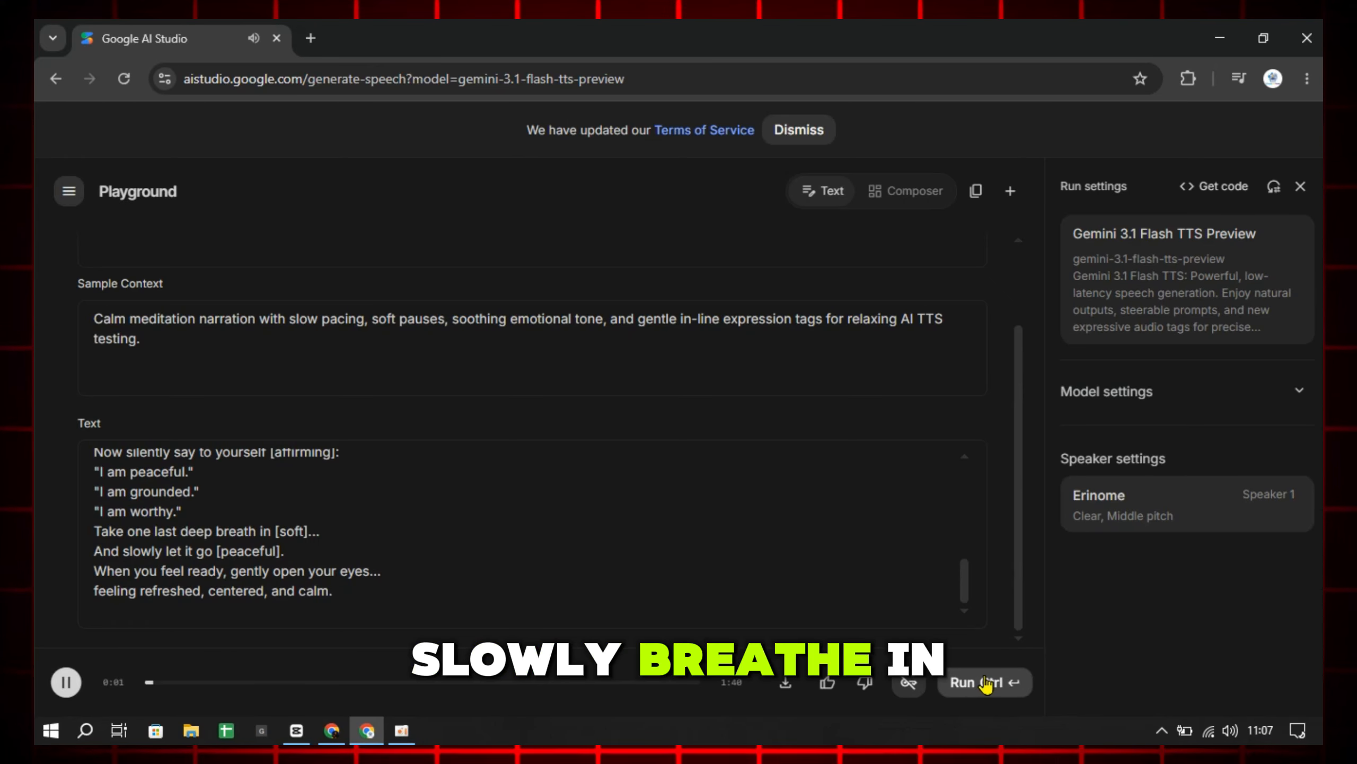
Listen to the generated meditation voiceover from the start of its script and pause the playback
scroll(181, 612, "up", 15)
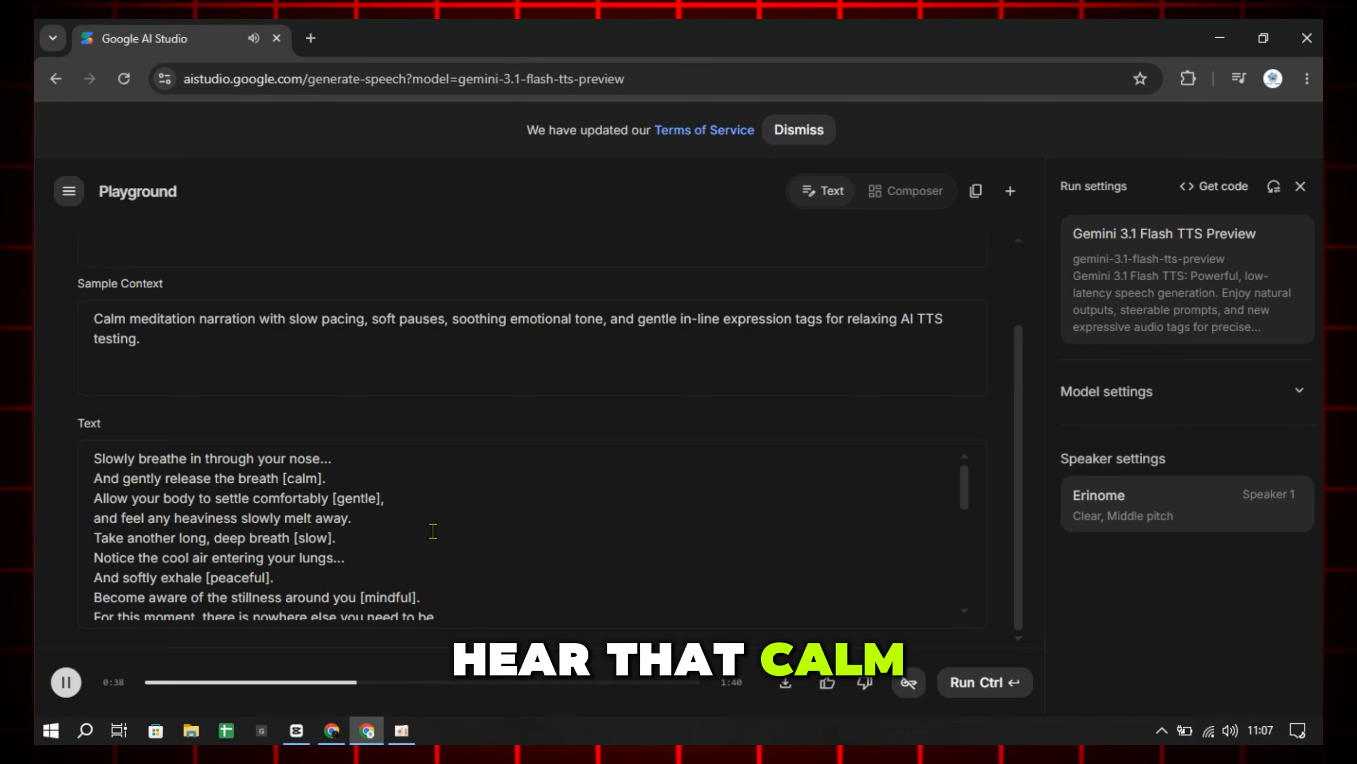
left_click(63, 677)
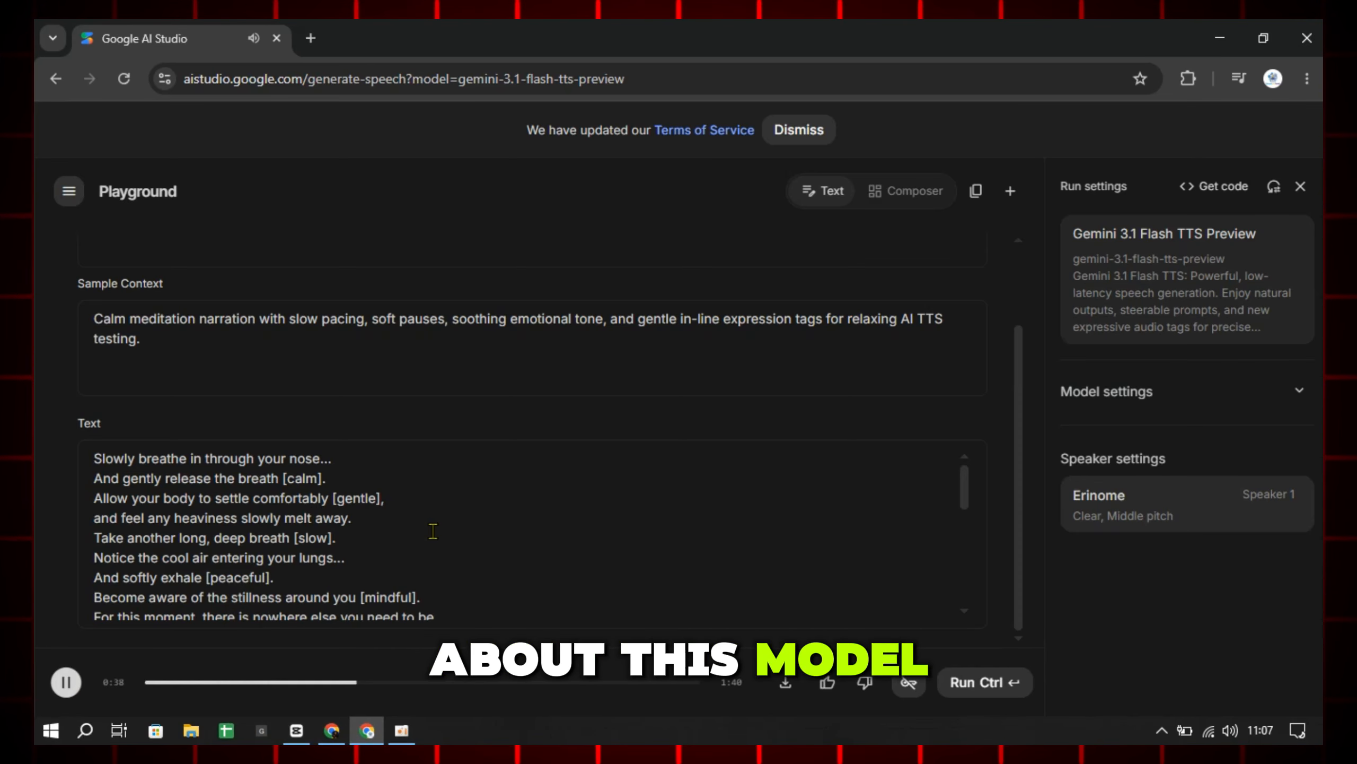
left_click(66, 682)
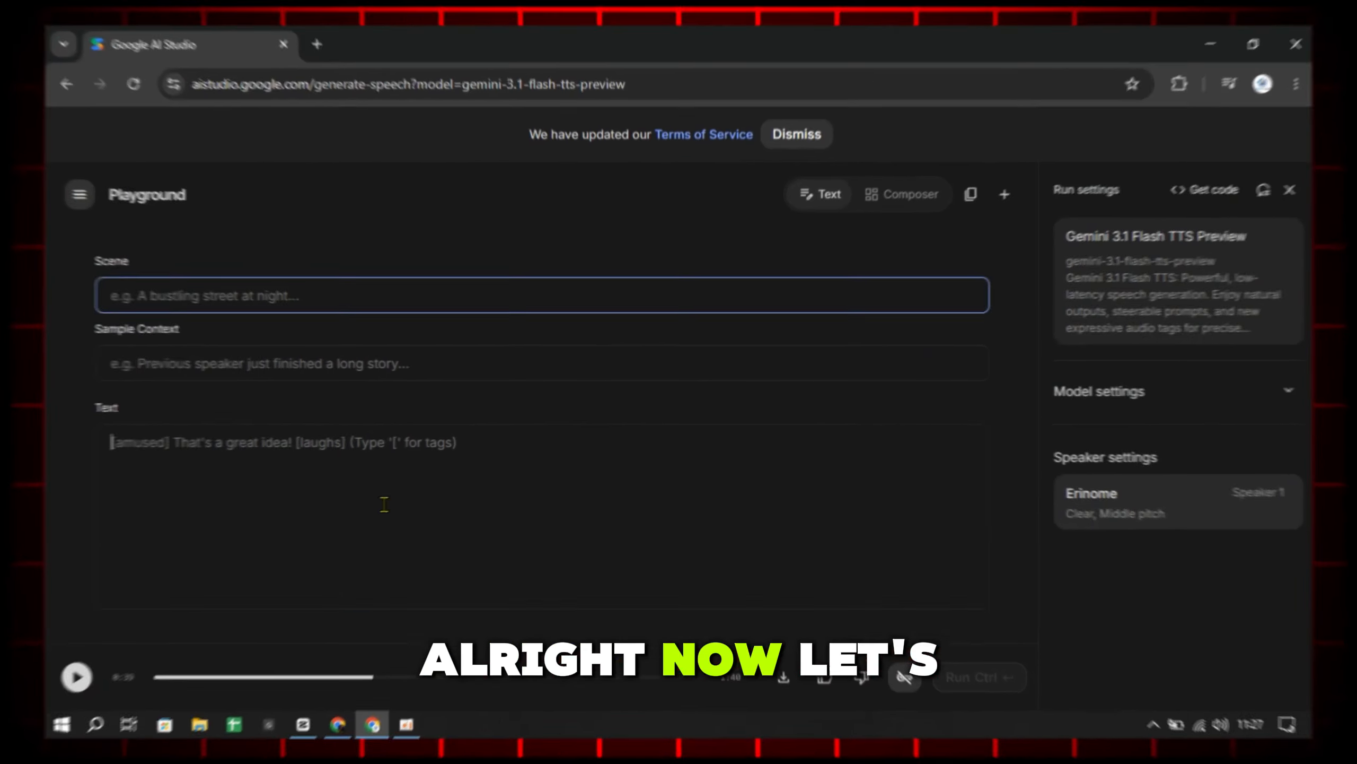
left_click(384, 504)
left_click(304, 295)
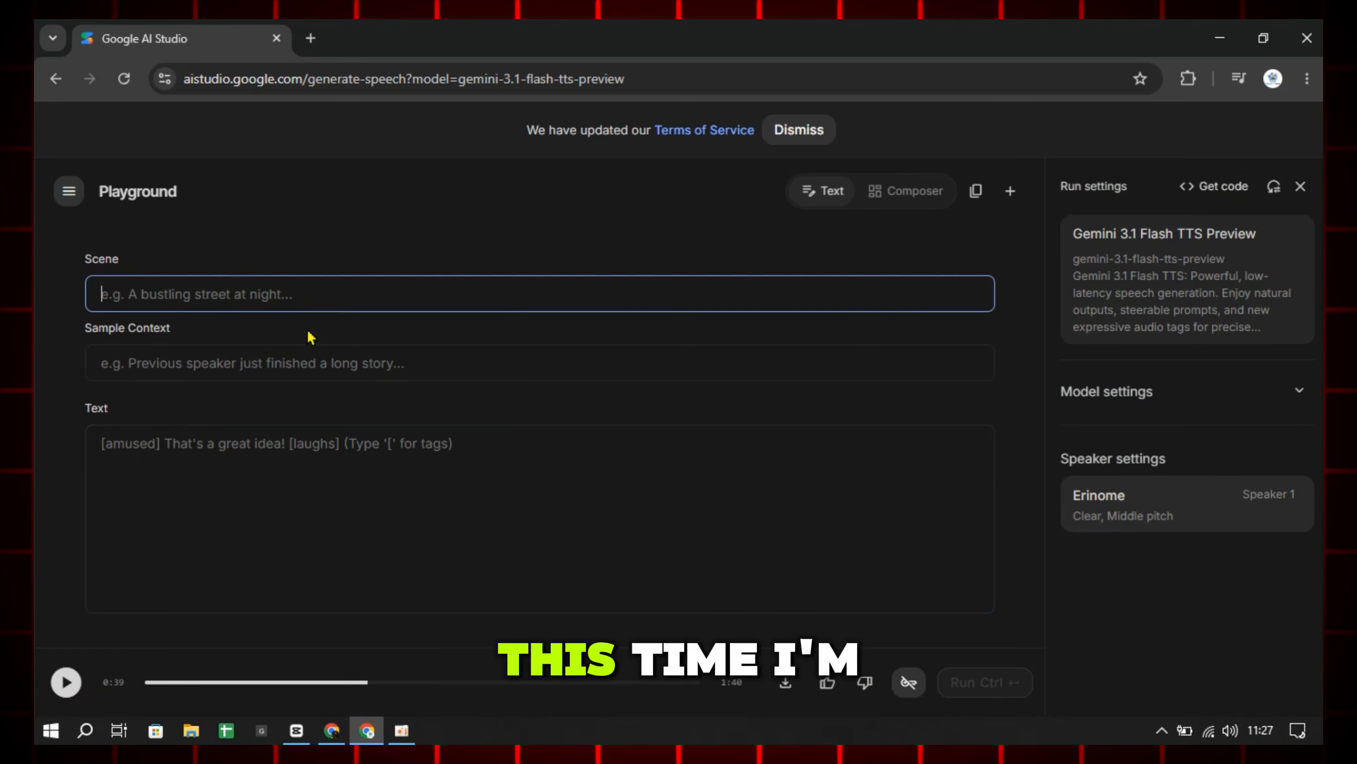
left_click(370, 470)
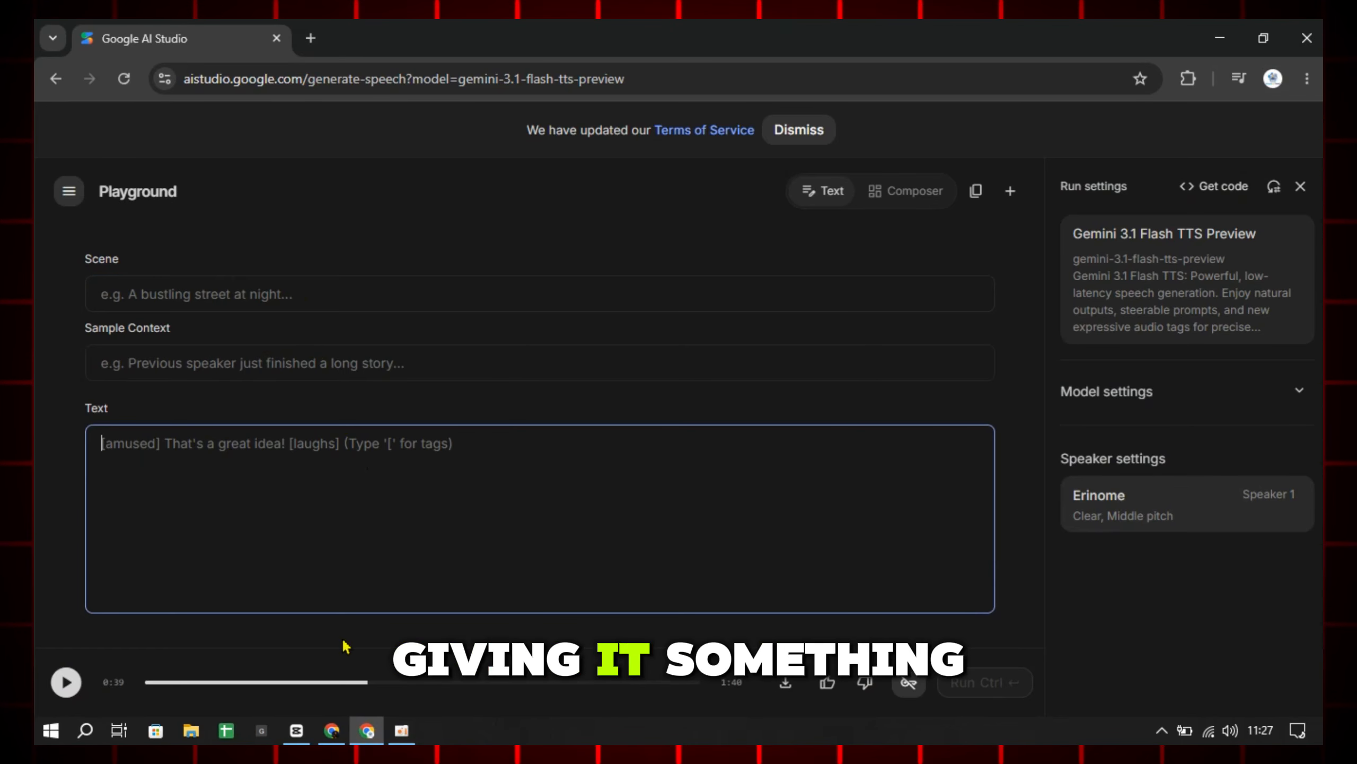
Copy the full lyrics of the song "Midnight Skies" from the Google Docs document into the playground's Text field
left_click(338, 735)
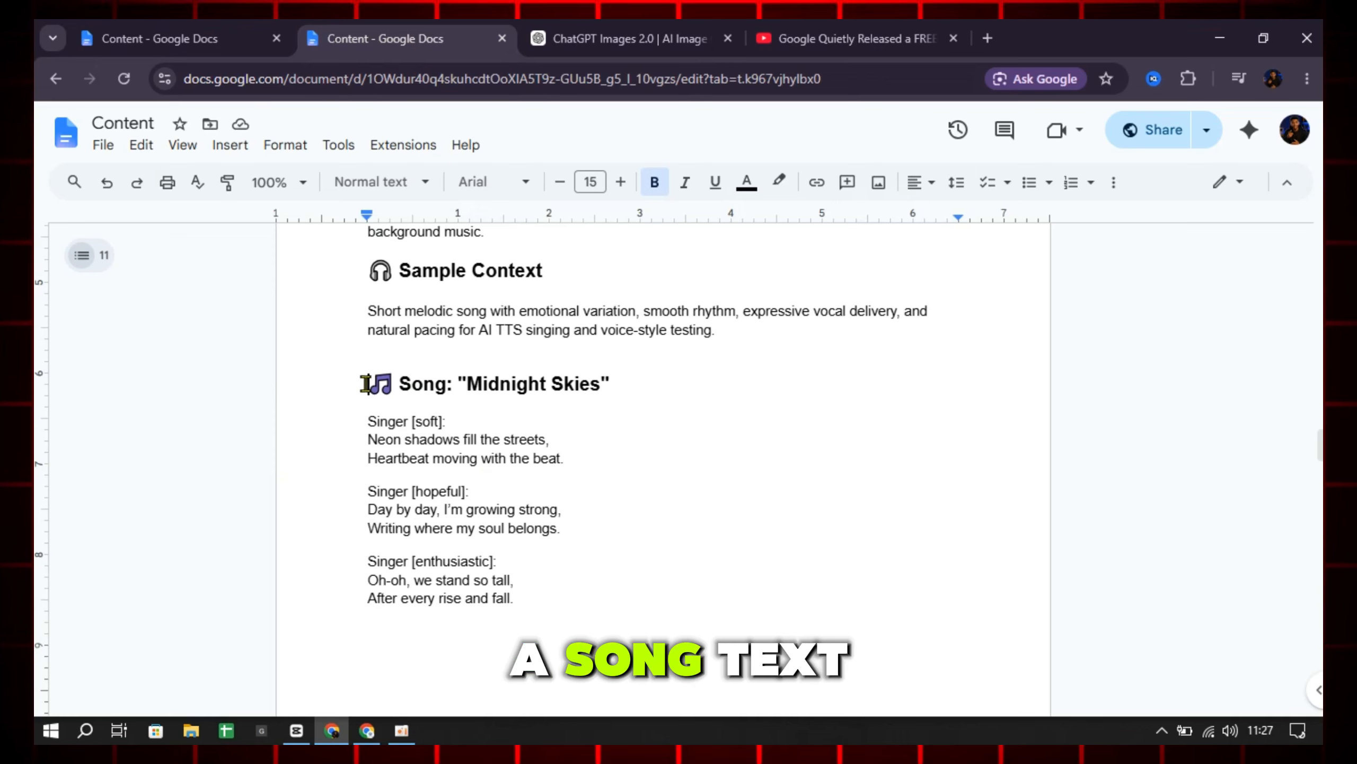
left_click_drag(365, 383, 628, 370)
left_click(633, 371)
scroll(576, 394, "down", 3)
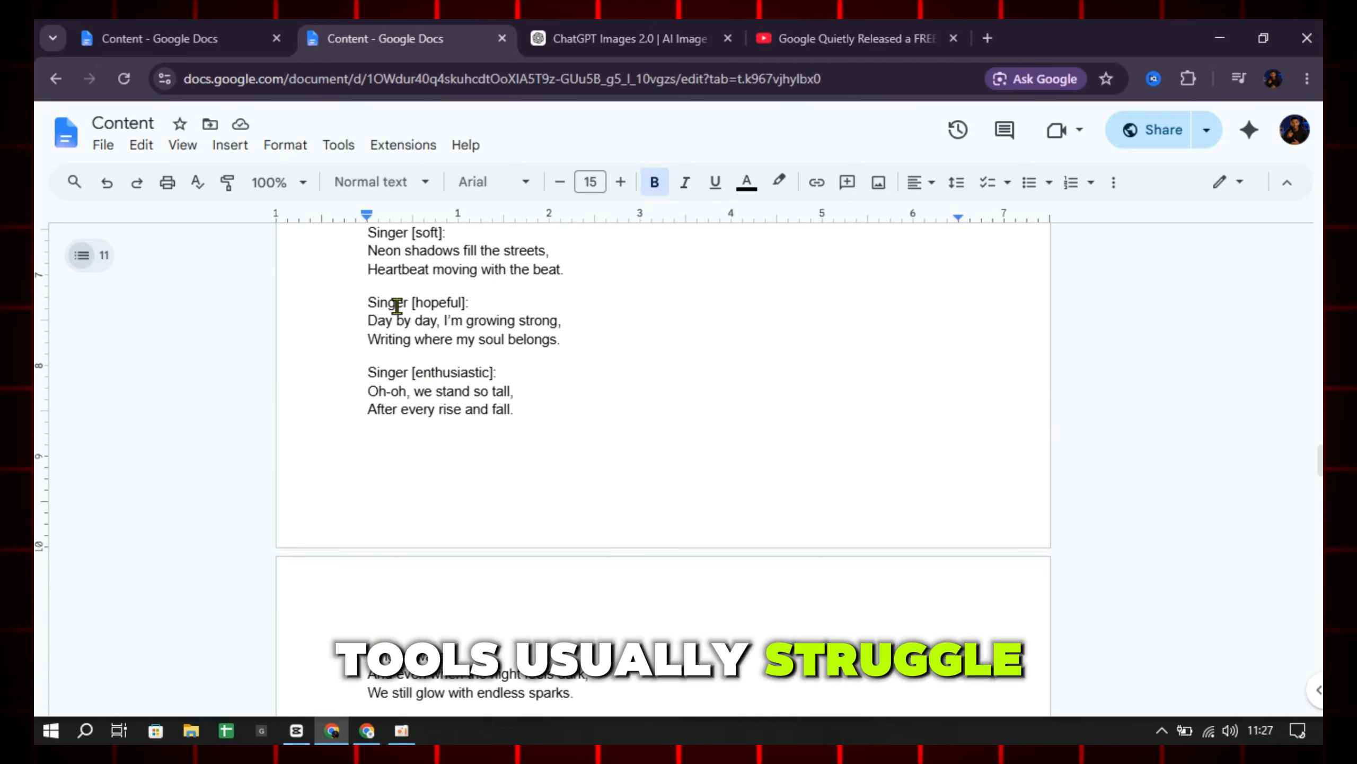
scroll(415, 348, "up", 3)
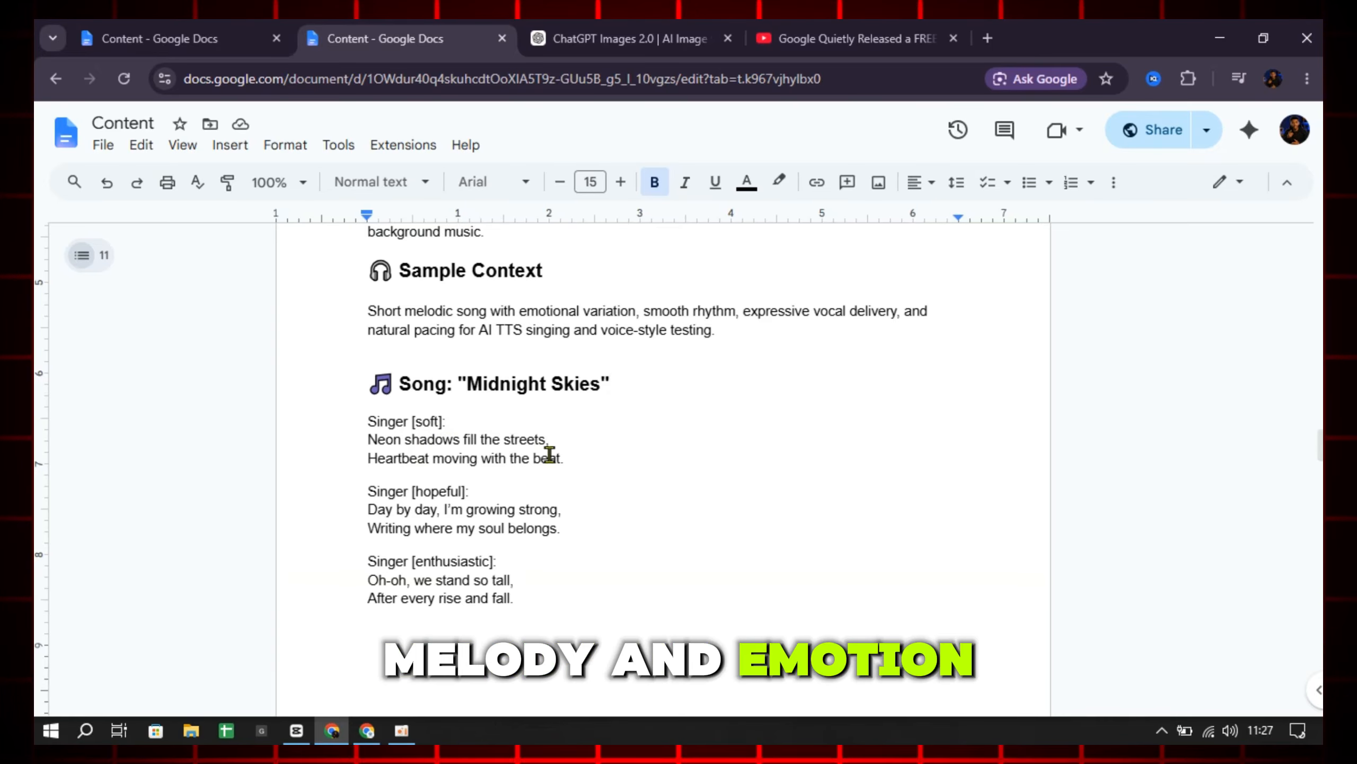
scroll(554, 461, "up", 2)
scroll(375, 402, "down", 2)
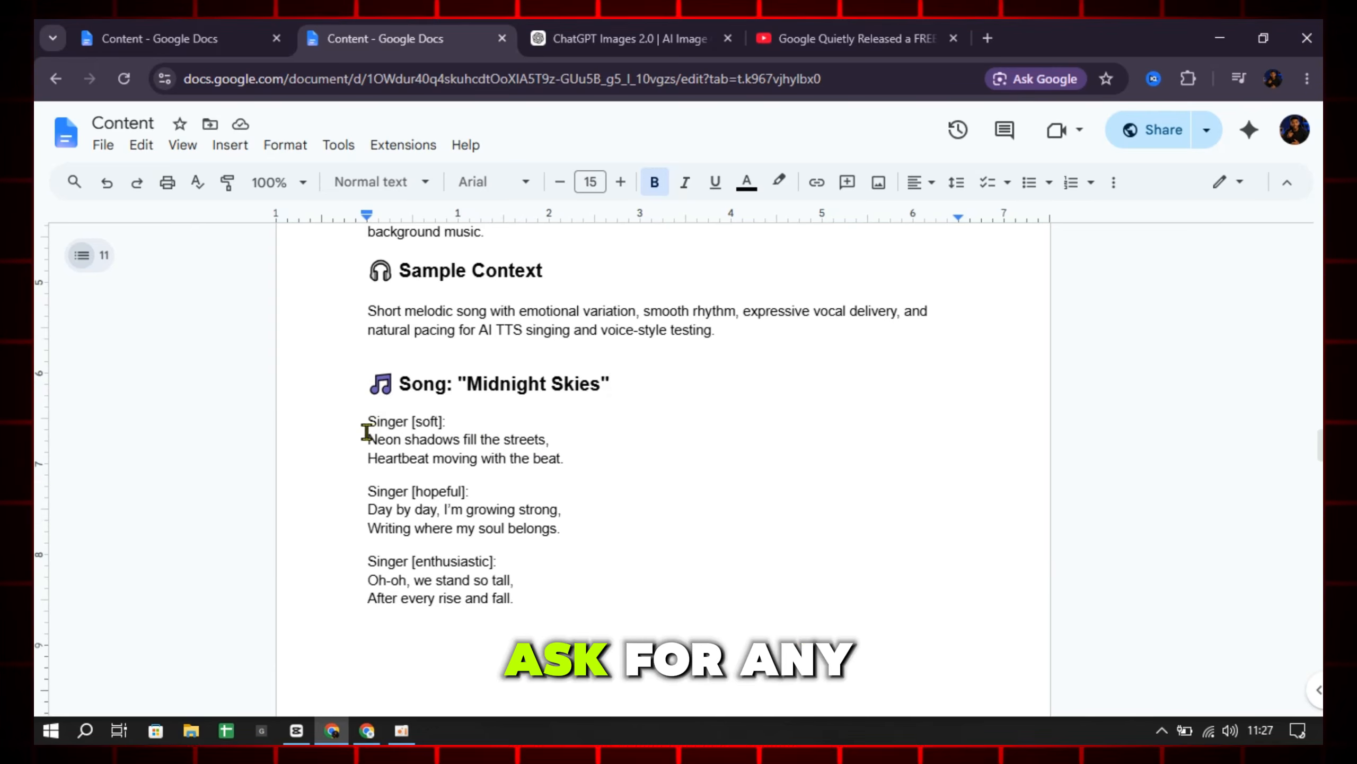
left_click_drag(367, 434, 510, 617)
left_click_drag(352, 426, 666, 498)
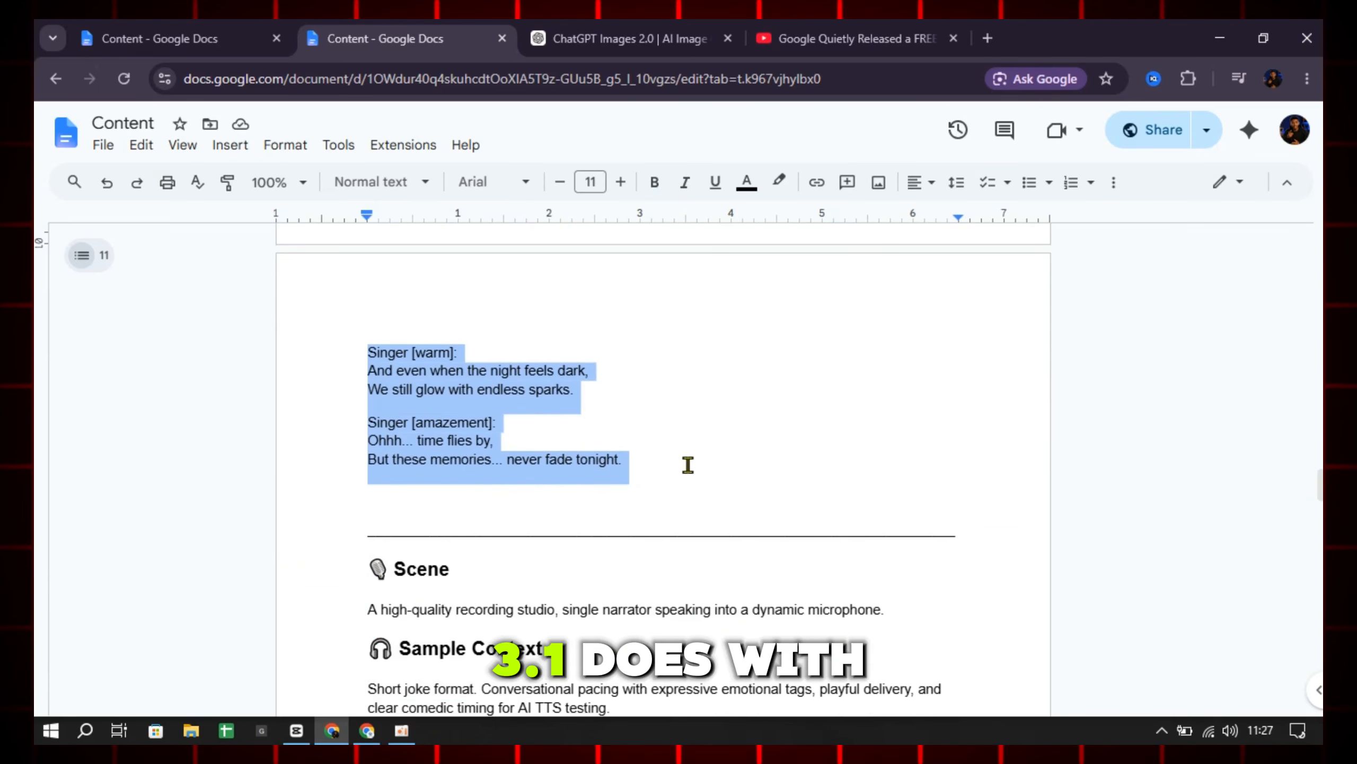
left_click(366, 730)
left_click(416, 457)
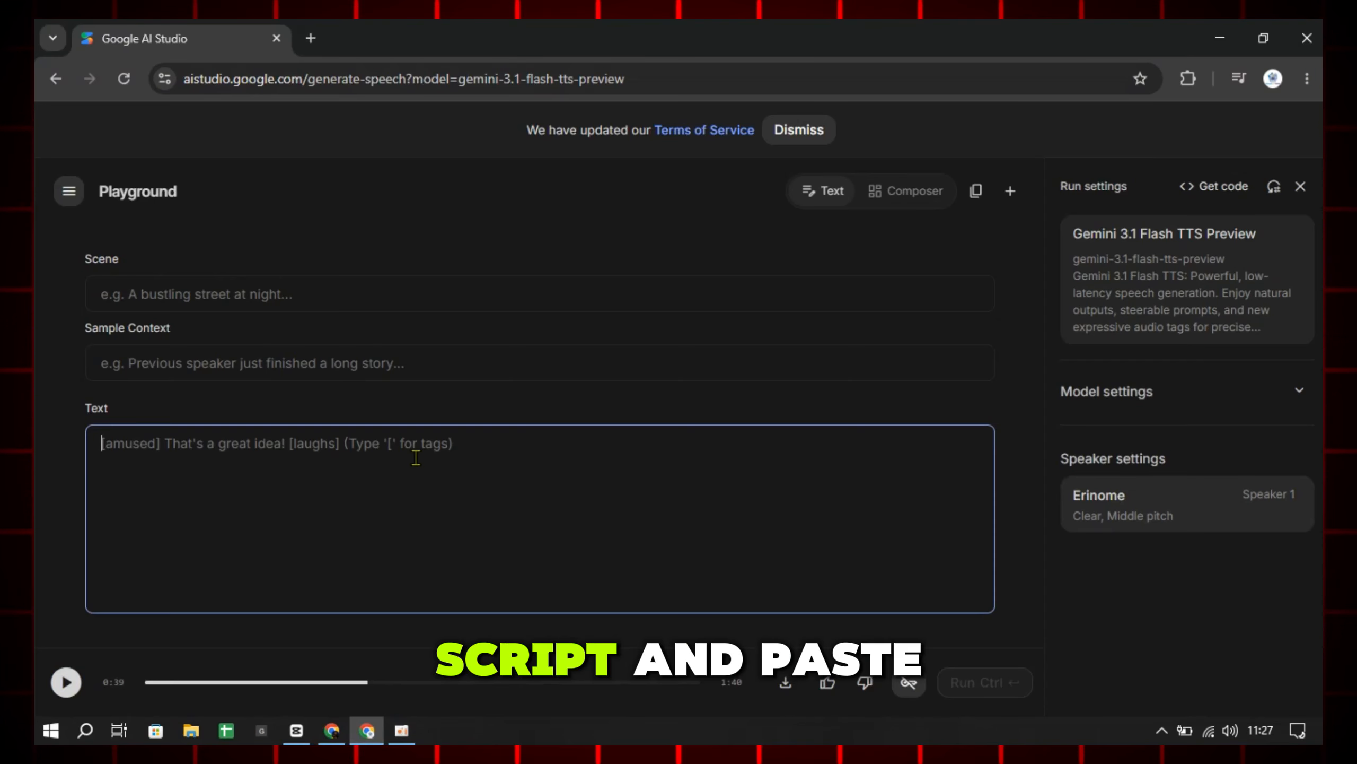
key("ctrl+v")
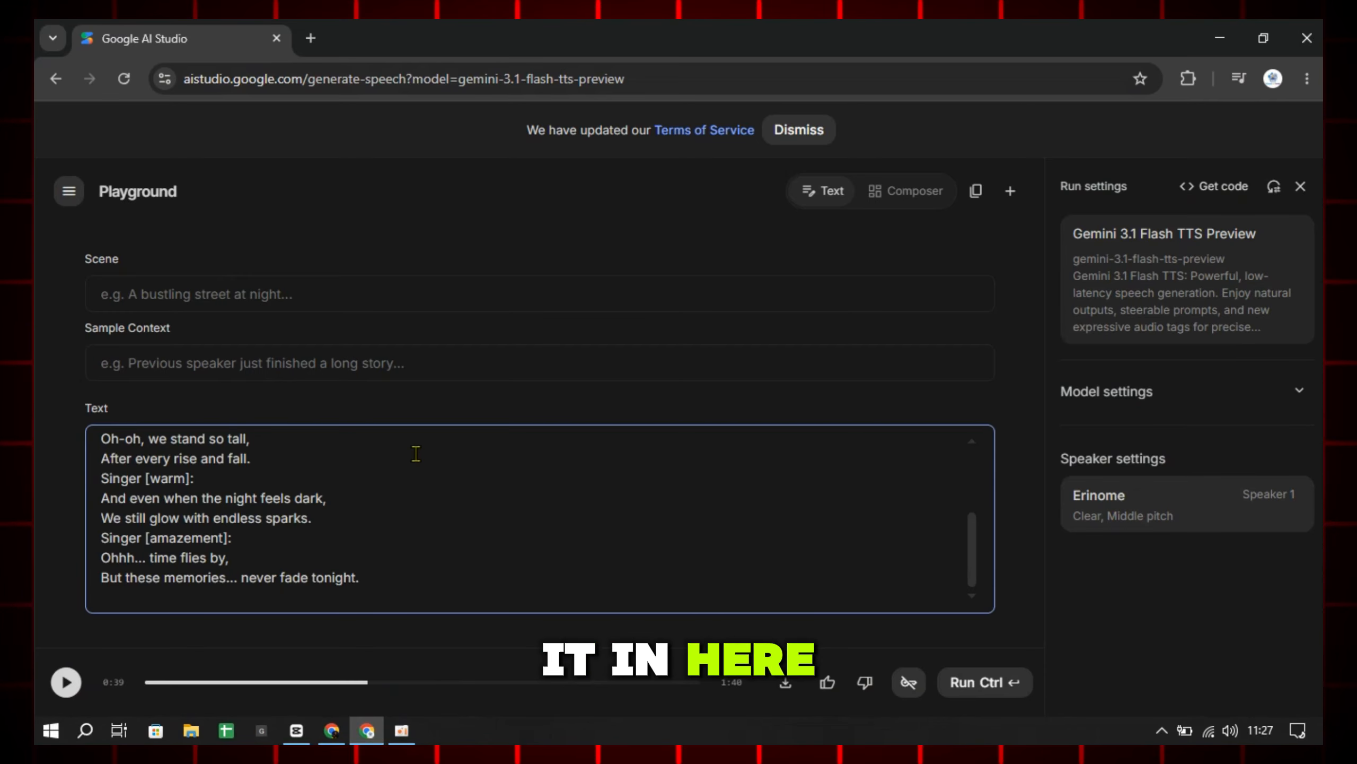
Fill the Scene field with "A high-quality recording studio, single vocalist singing softly into a studio microphone with light background music."
left_click(454, 294)
type("A high-quality recording studio, single vocalist singing softly into a studio microphone with light background music.")
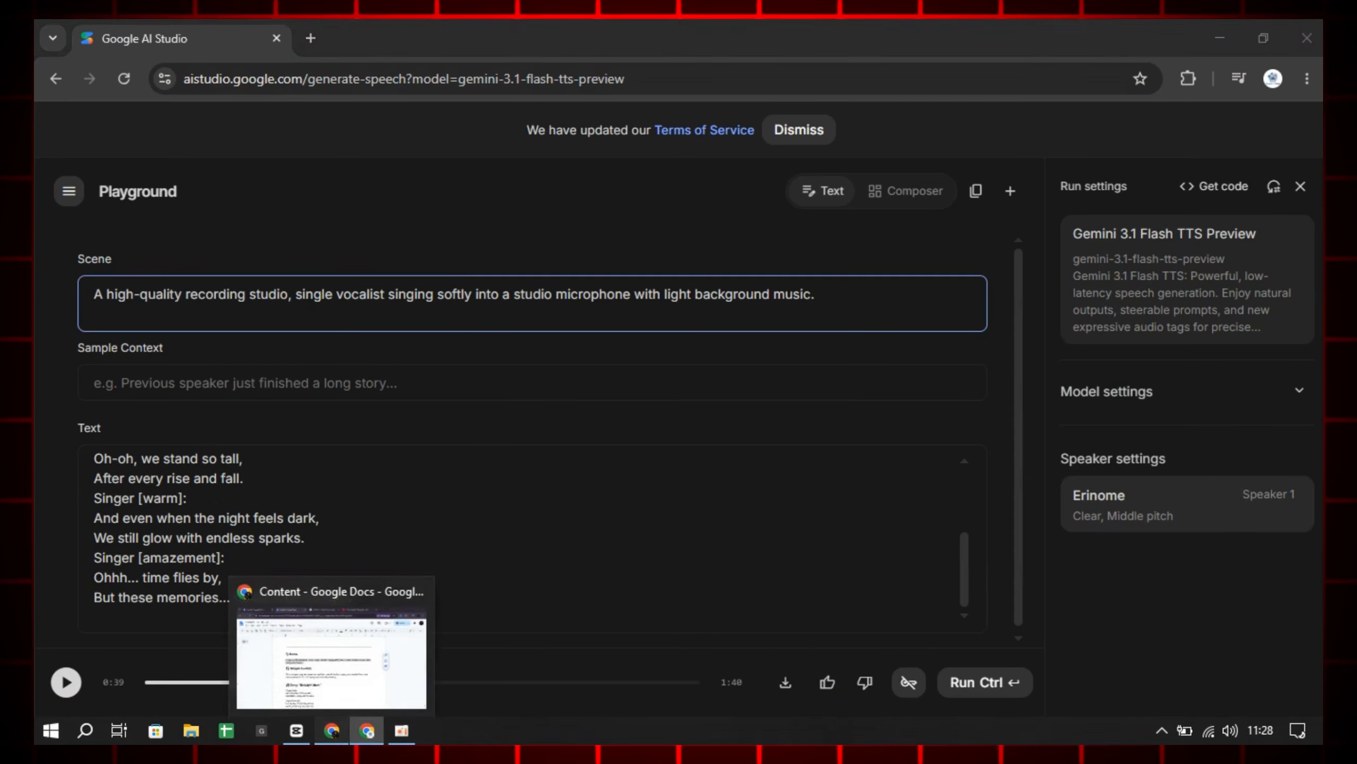
Fill the Sample Context field with the song's "Short melodic song with emotional variation..." description from the document and generate the voiceover
left_click(600, 385)
type("Short melodic song with emotional variation, smooth rhythm, expressive vocal delivery, and natural pacing for AI TTS singing and voice-style testing.")
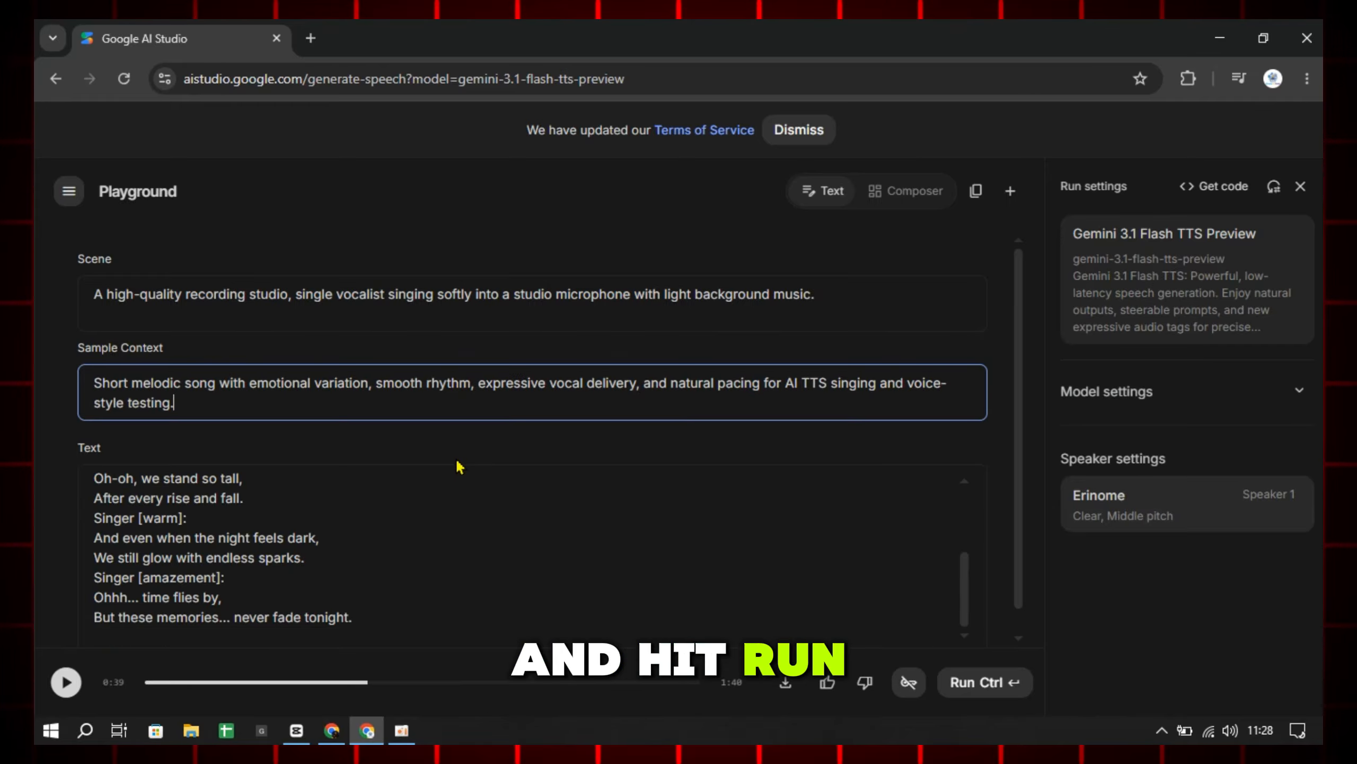
left_click(978, 683)
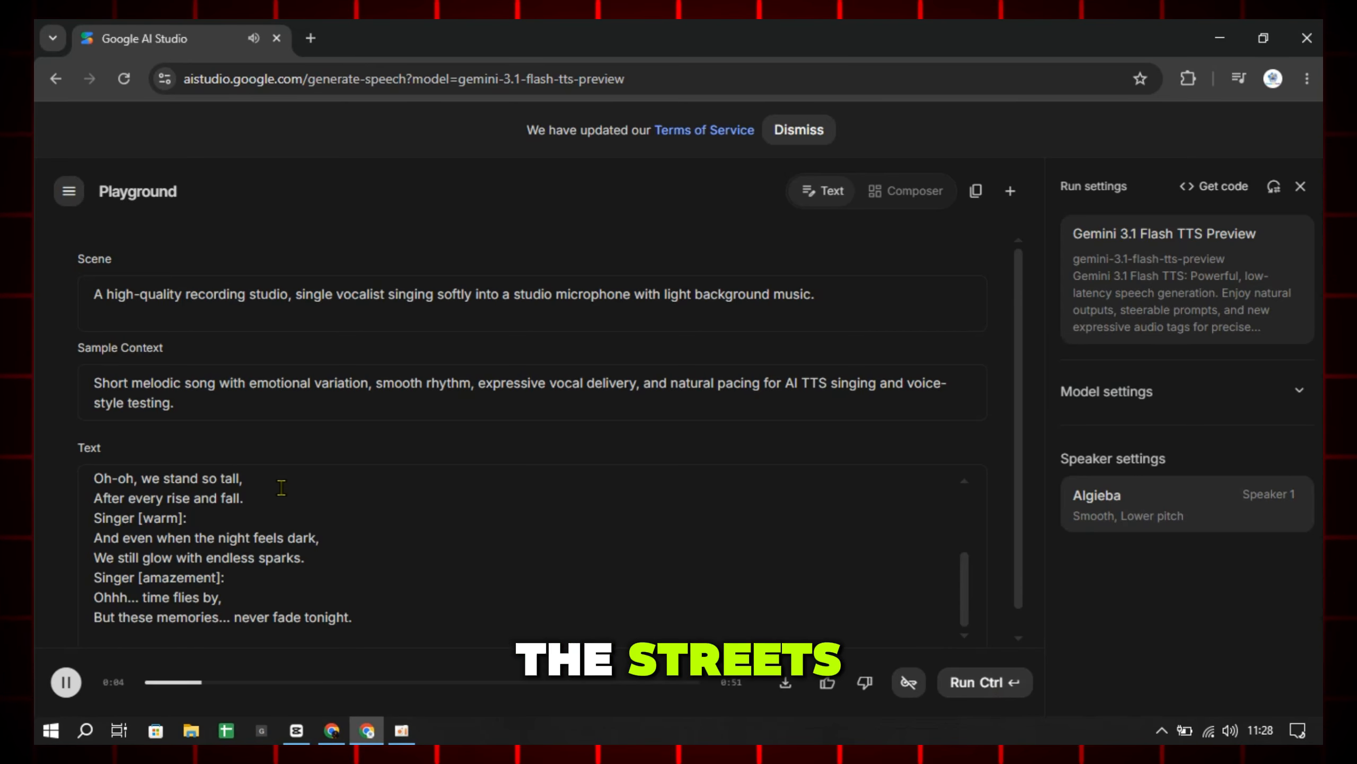
Listen to the generated song voiceover while reading through the "Midnight Skies" lyrics in the Text field
scroll(281, 487, "up", 3)
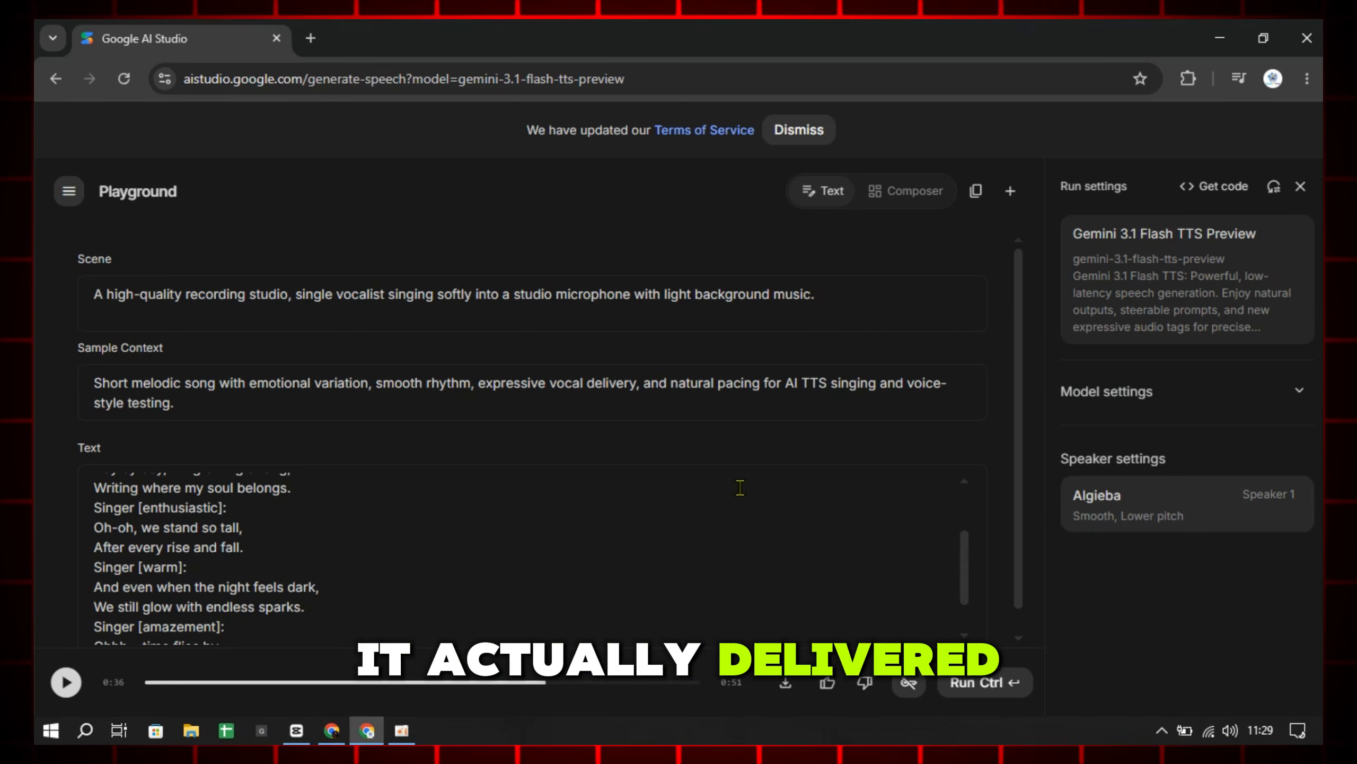
scroll(740, 488, "up", 2)
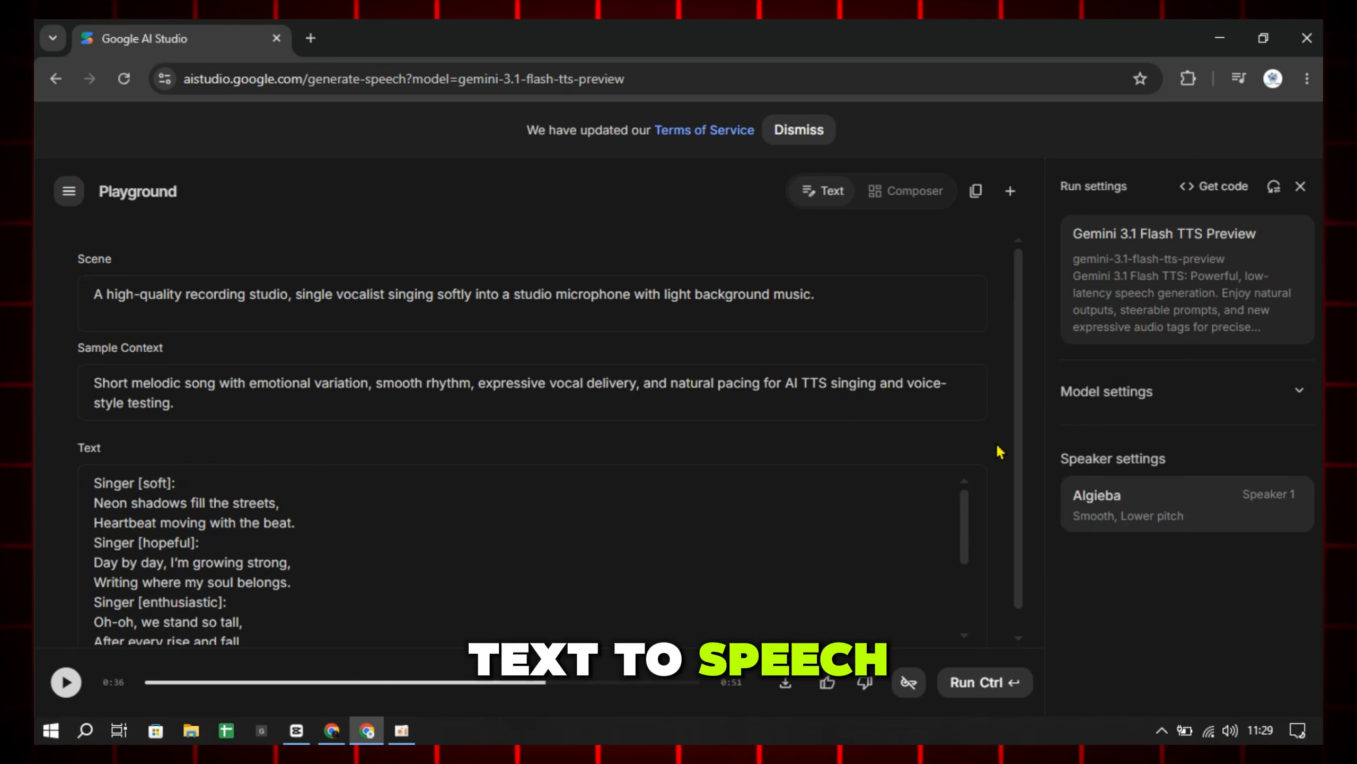
scroll(1015, 471, "down", 1)
scroll(1010, 438, "up", 1)
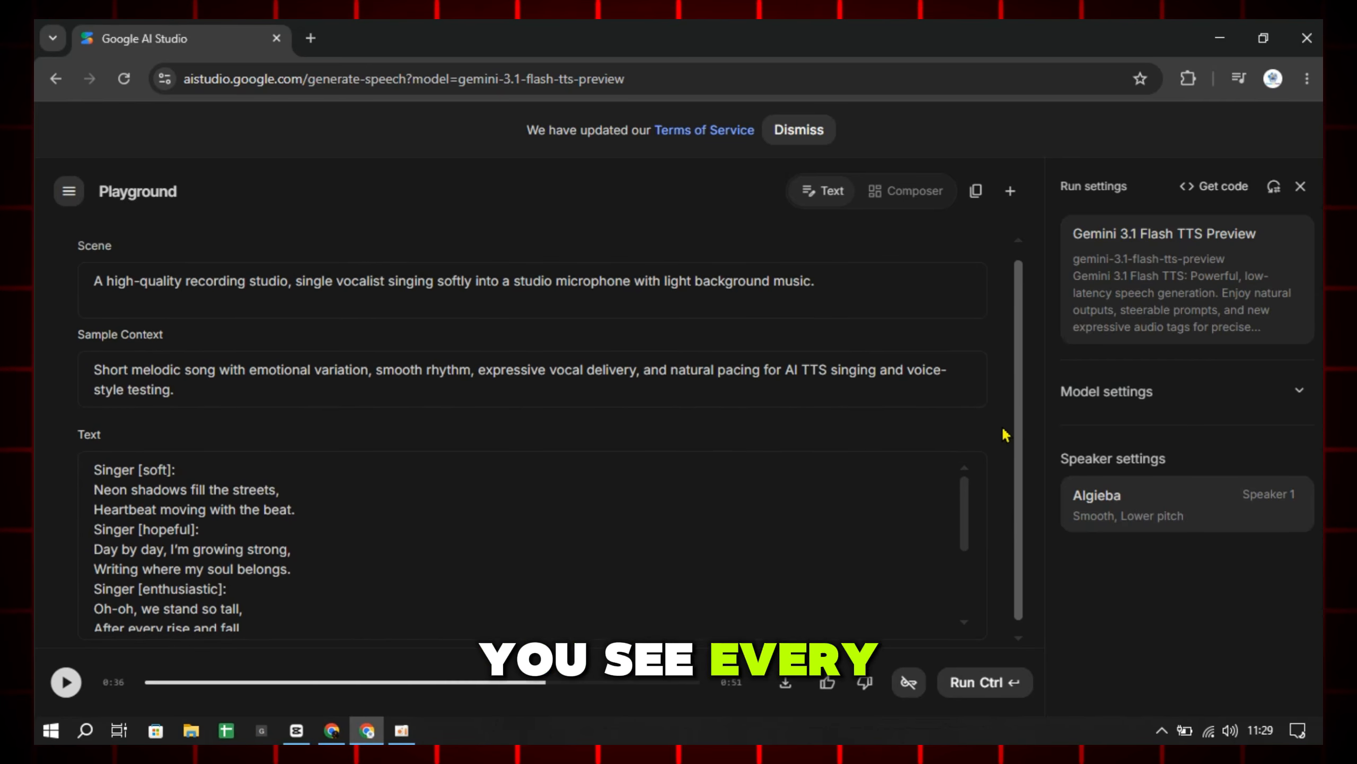
scroll(740, 488, "down", 2)
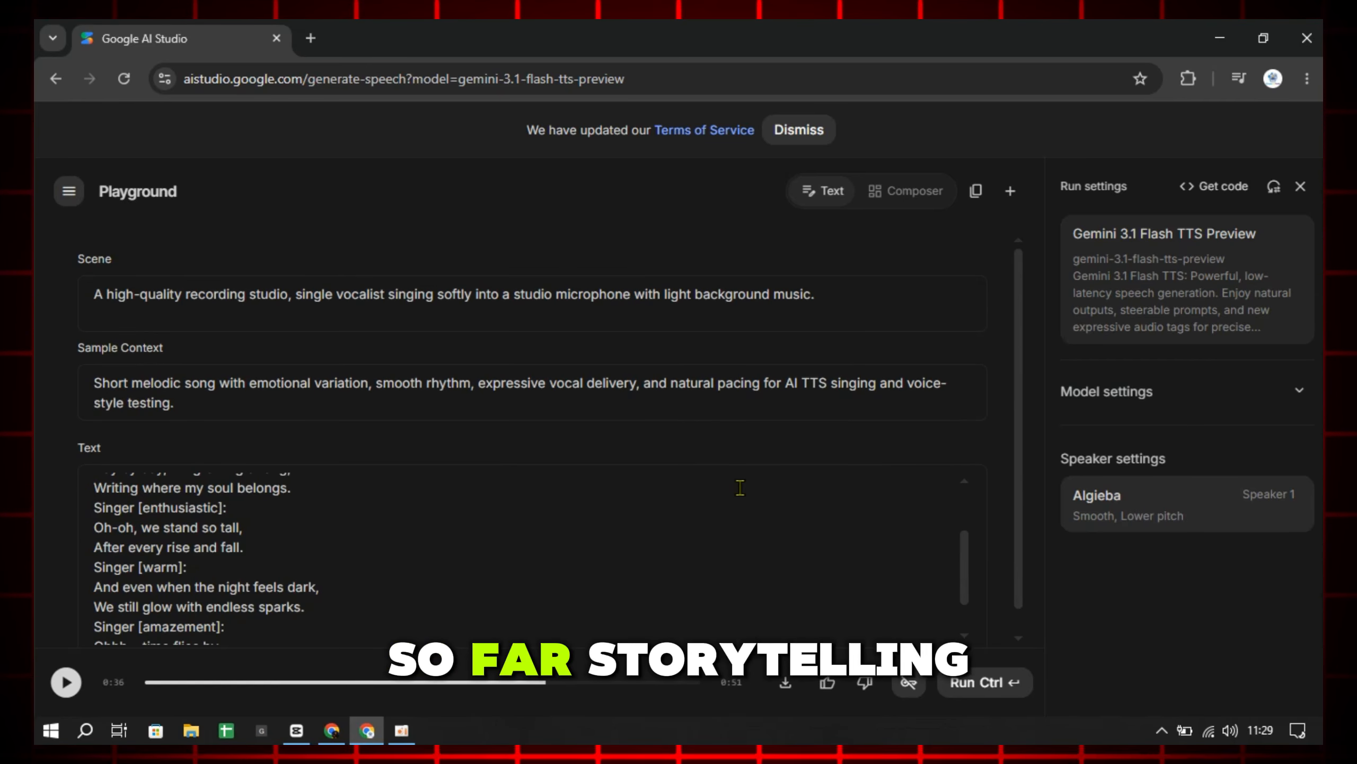
scroll(740, 488, "up", 2)
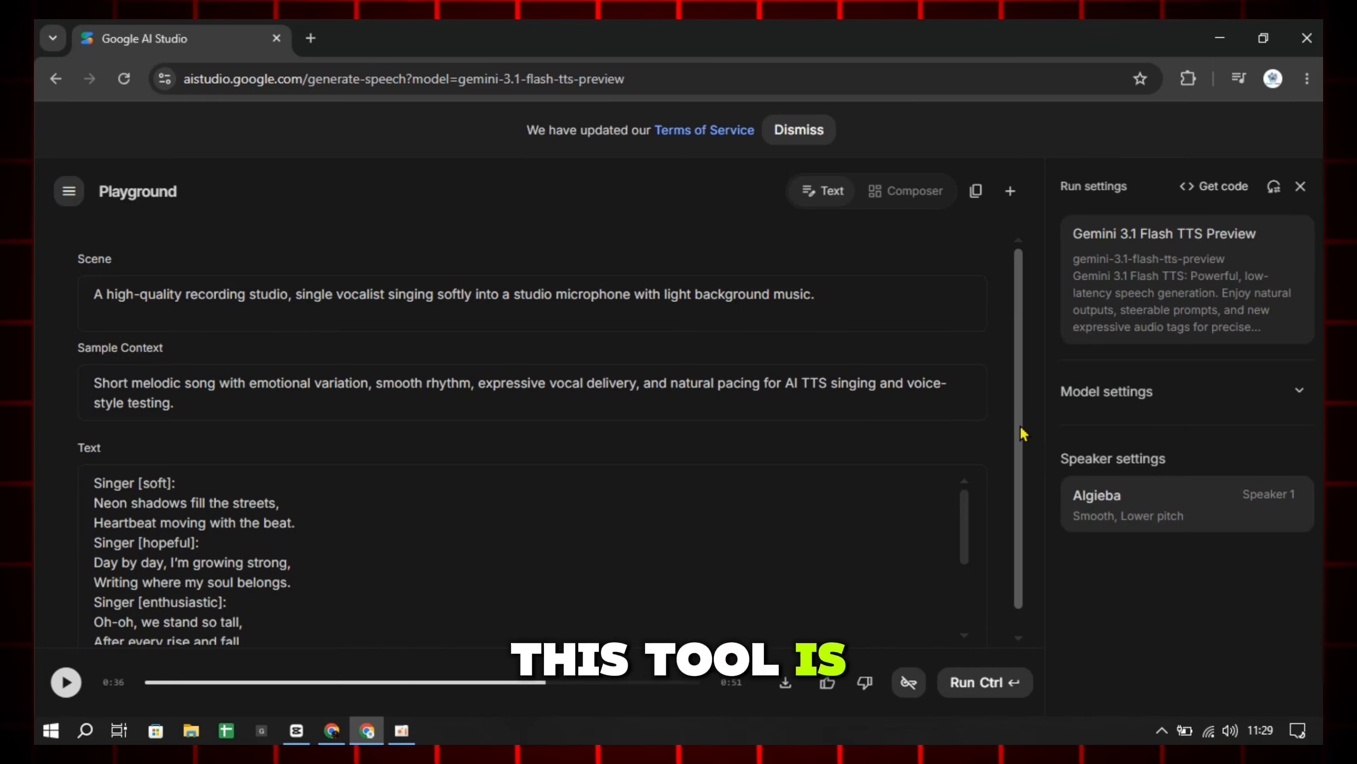
scroll(1023, 433, "down", 1)
scroll(801, 508, "up", 1)
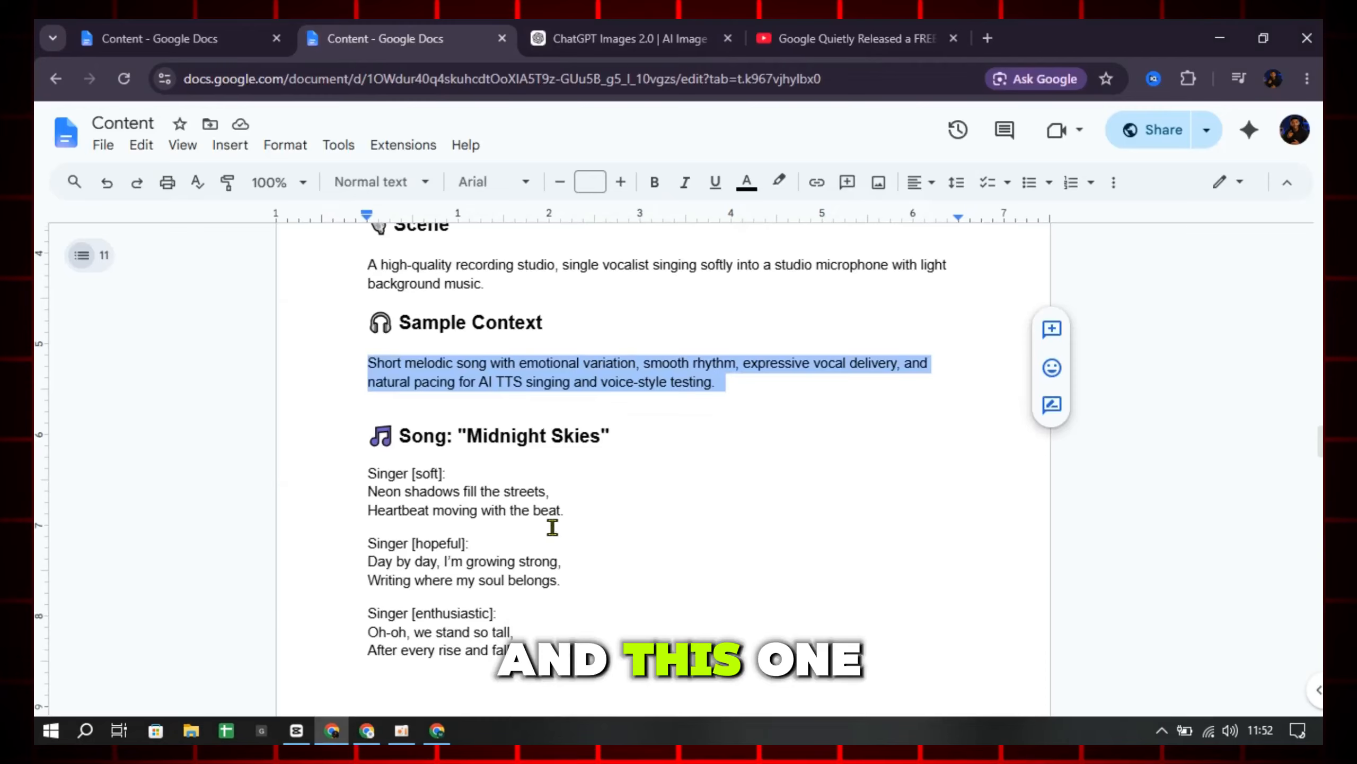
Read through the joke script "The Talking Alarm" and its emotion tags in the Google Docs document
scroll(535, 508, "down", 10)
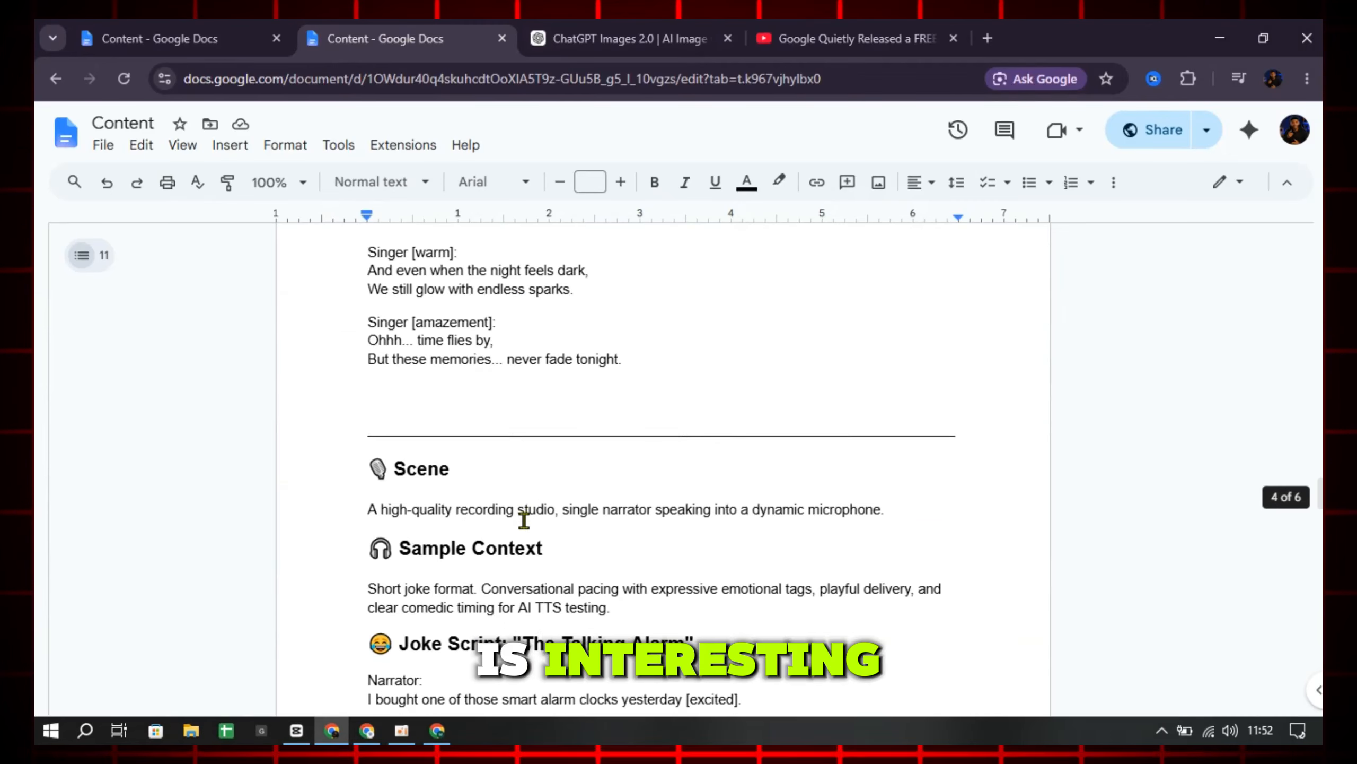
scroll(519, 467, "down", 2)
left_click_drag(351, 361, 702, 361)
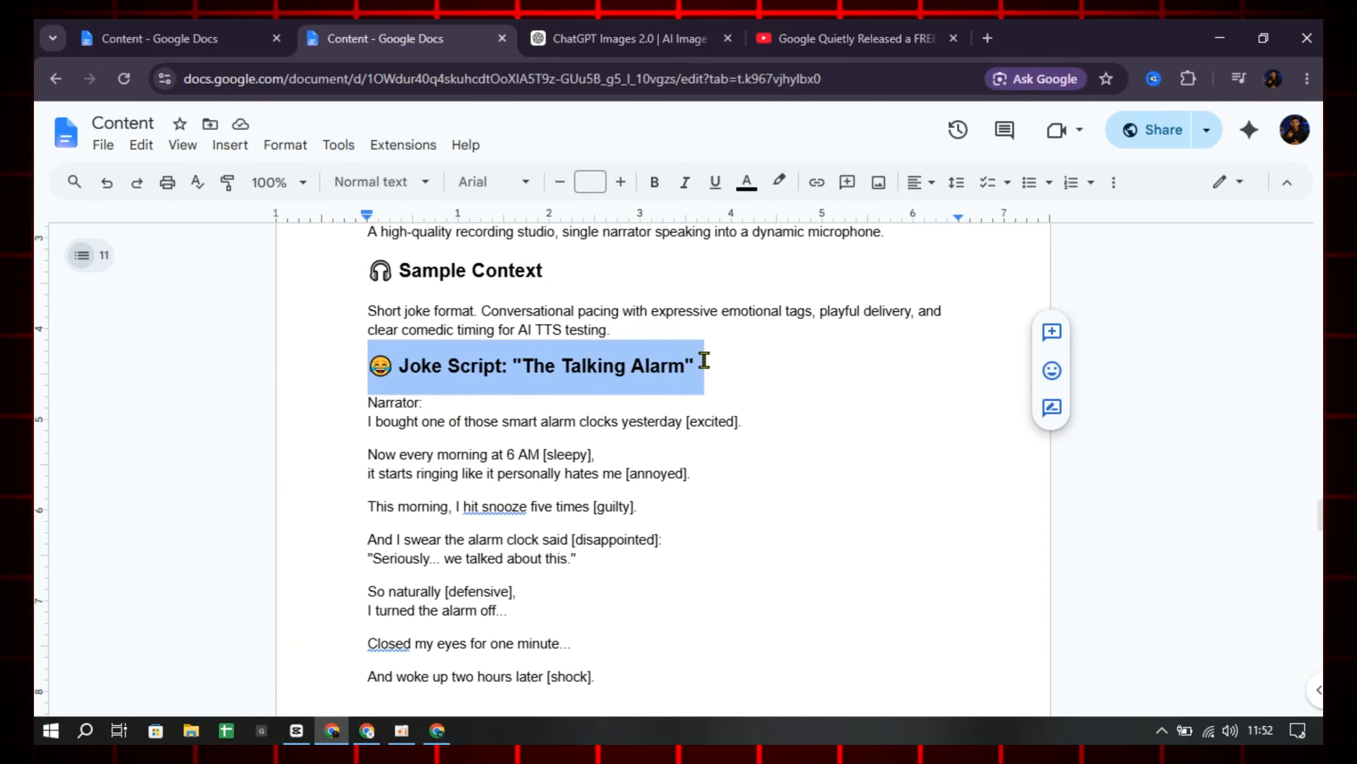
left_click(697, 366)
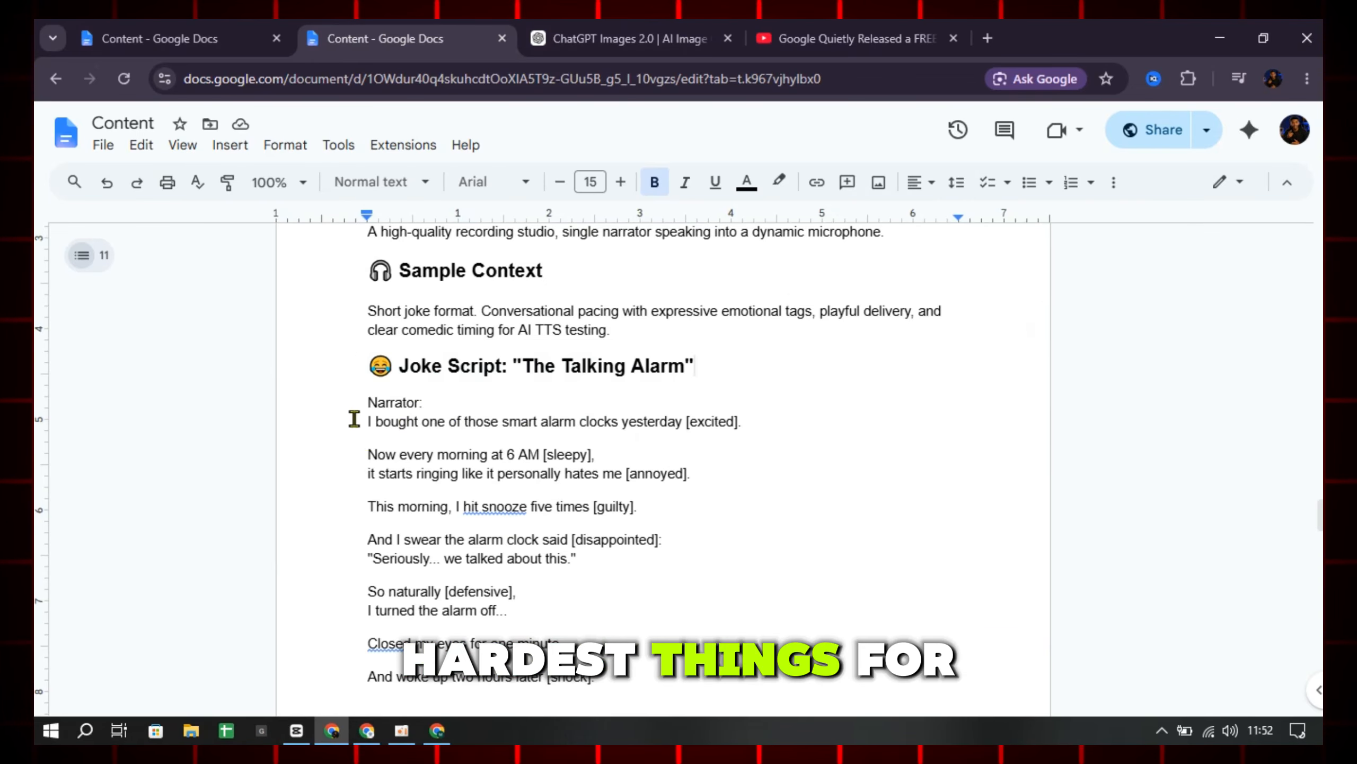
left_click_drag(361, 426, 486, 473)
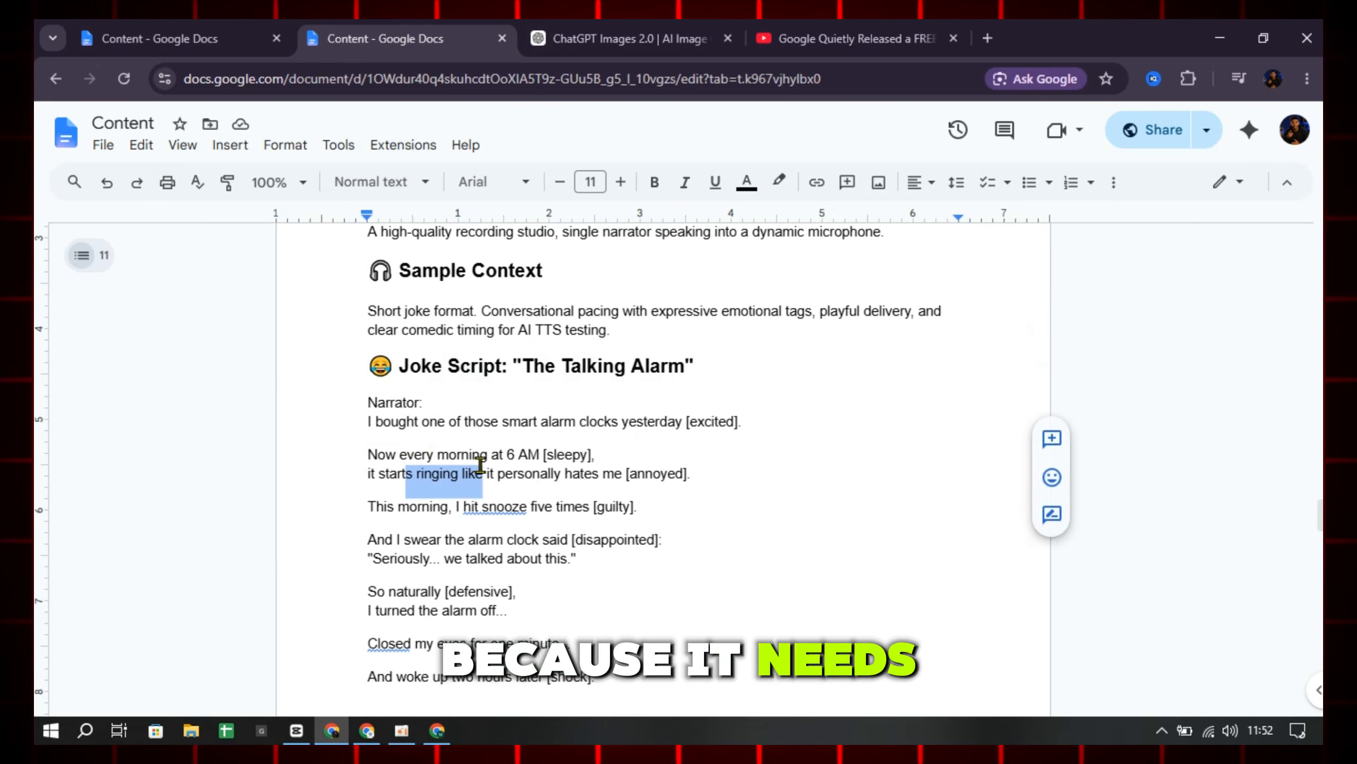
left_click(484, 473)
scroll(470, 481, "down", 2)
left_click_drag(666, 446, 393, 450)
left_click(463, 449)
scroll(388, 449, "down", 4)
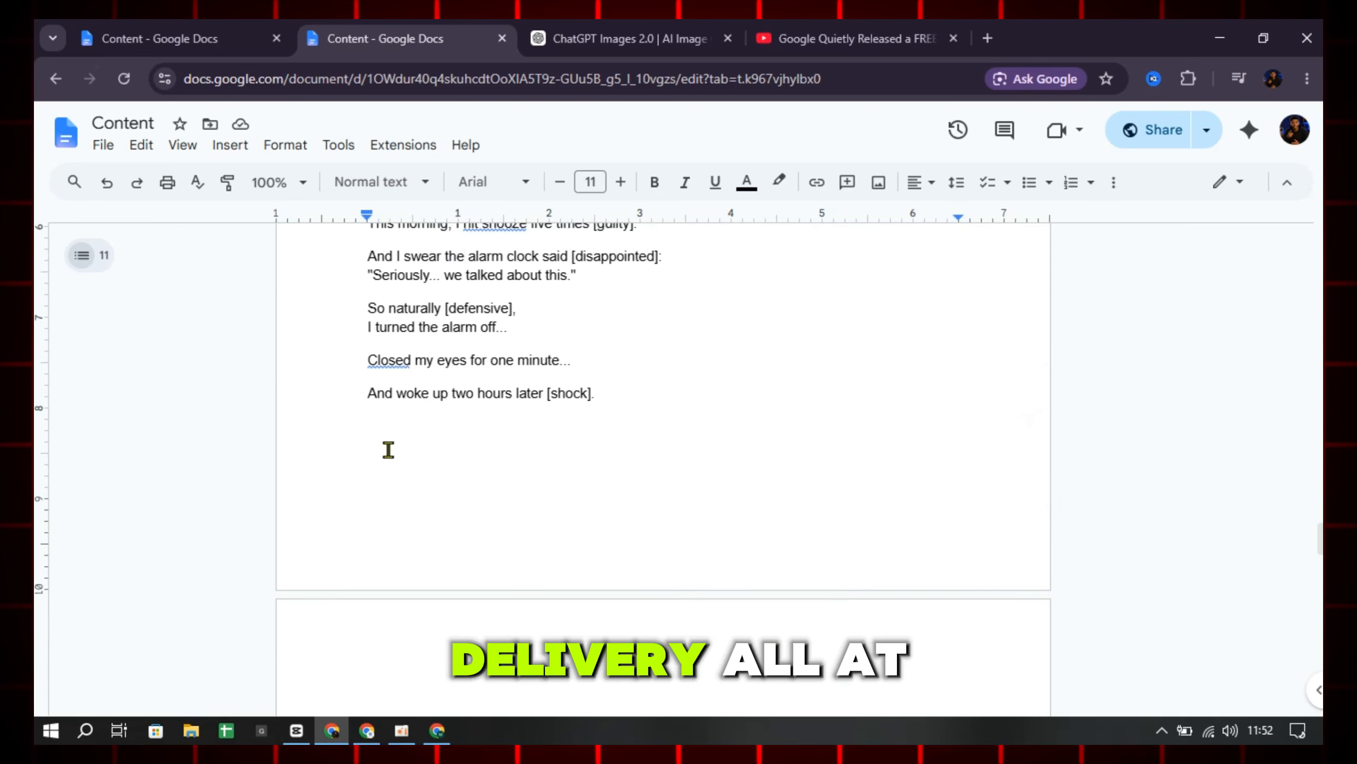
Copy the full joke script "The Talking Alarm" from the document into the playground's Text field in Google AI Studio
left_click(573, 399)
scroll(583, 385, "up", 2)
left_click_drag(367, 308, 799, 592)
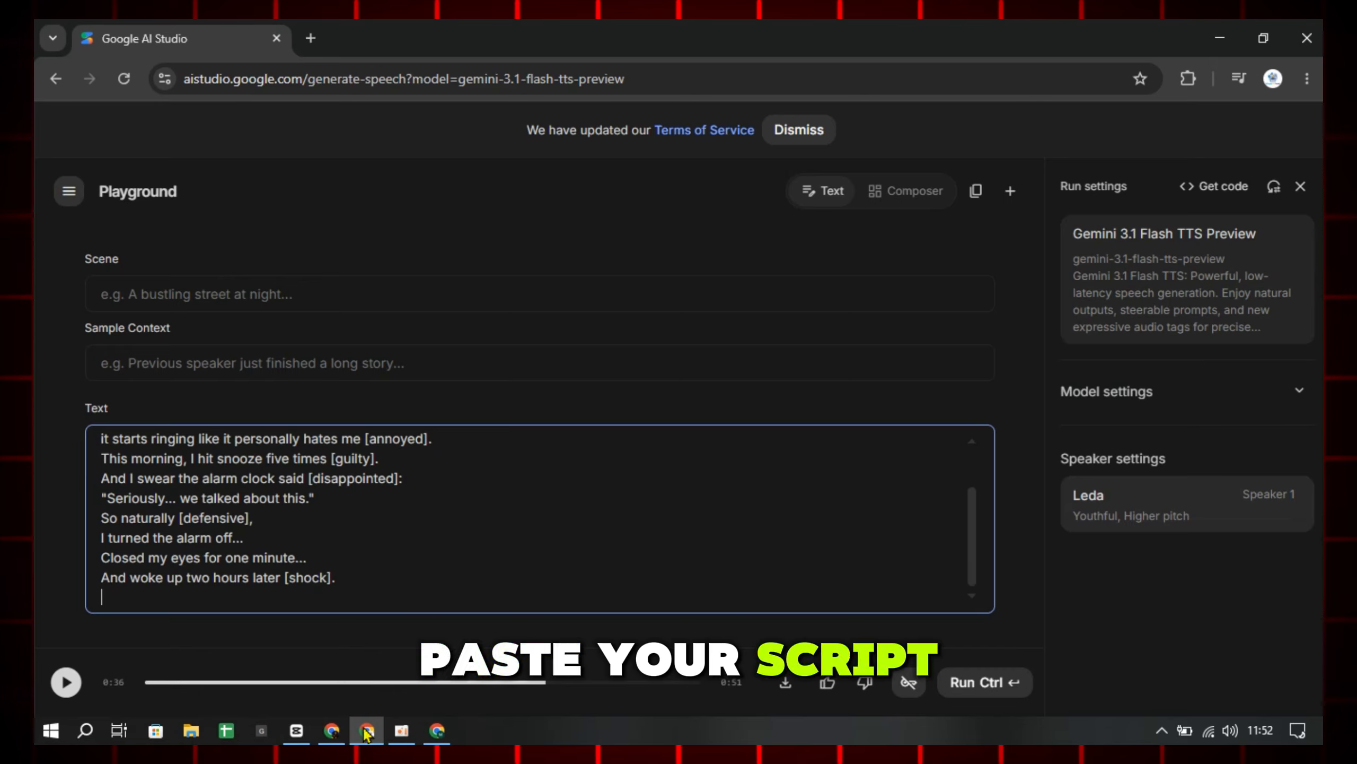
Fill the Scene and Sample Context fields with the joke's texts from the document and close the speaker settings with Leda as the voice
mouse_move(366, 734)
left_click(342, 642)
left_click_drag(368, 420, 926, 418)
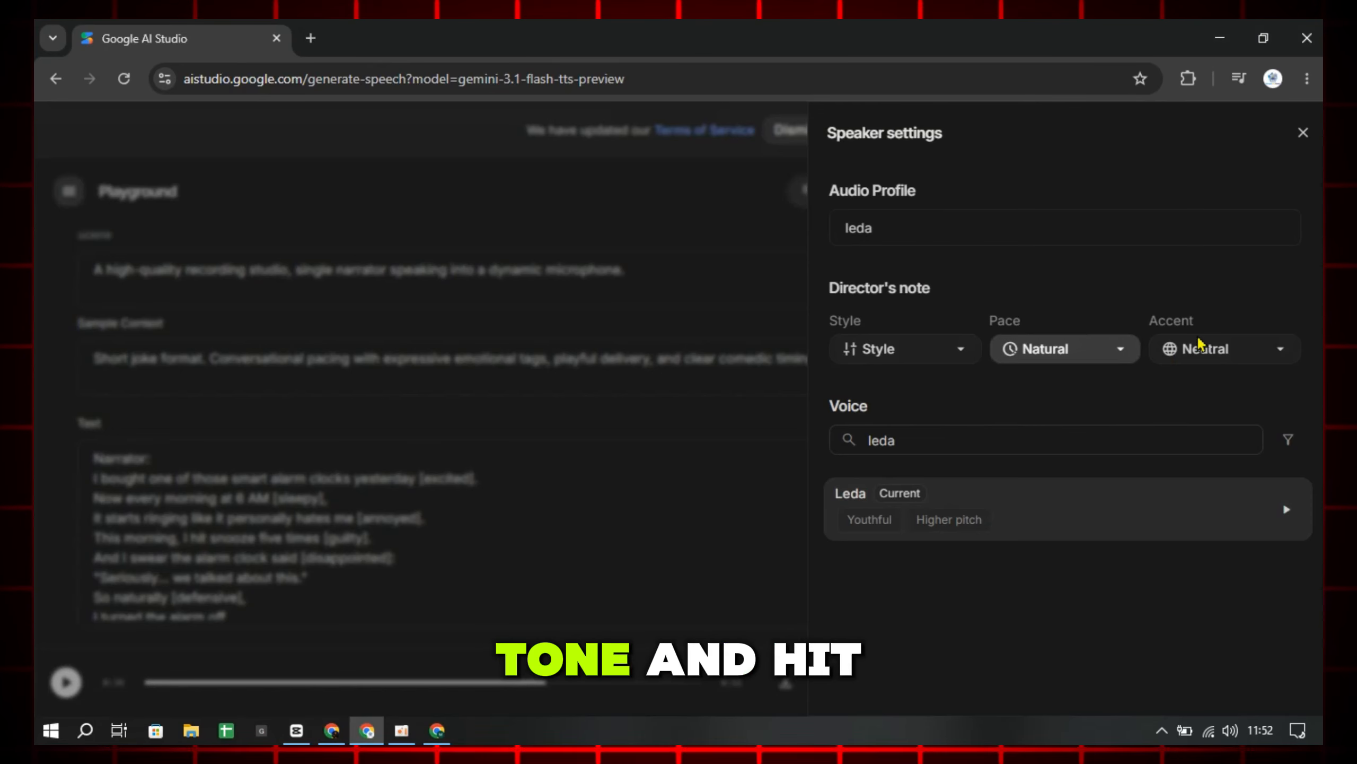
left_click(1303, 133)
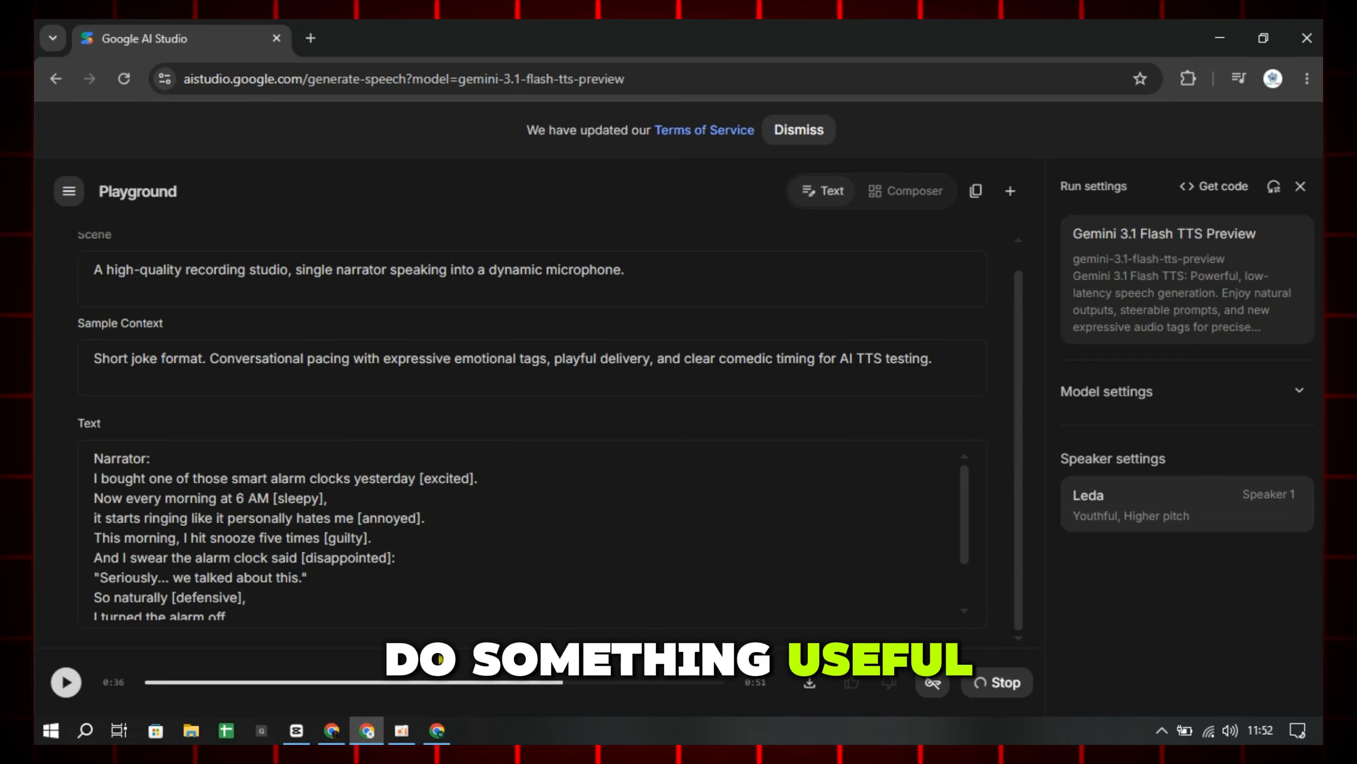
Switch to ElevenLabs Text to Speech and check the voice selected for the same joke script
mouse_move(439, 732)
left_click(435, 657)
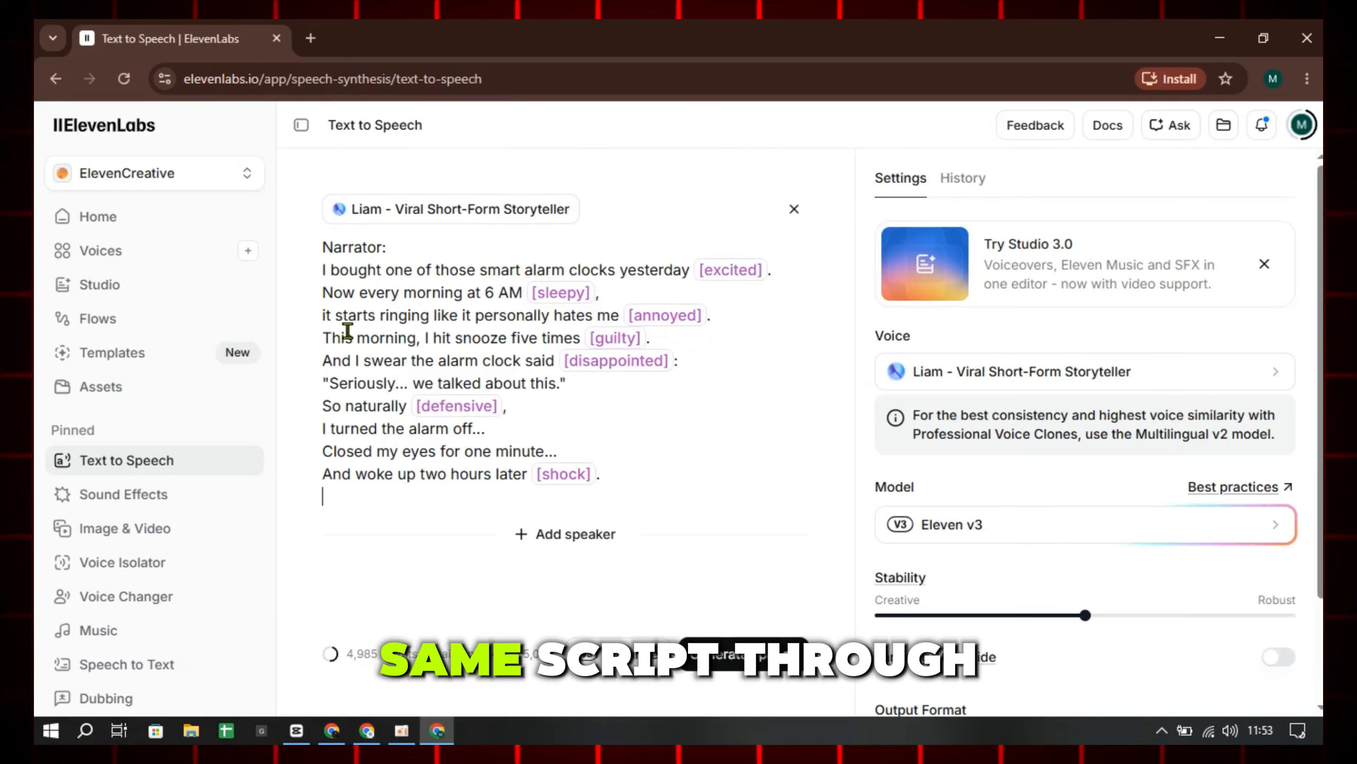
left_click(1222, 376)
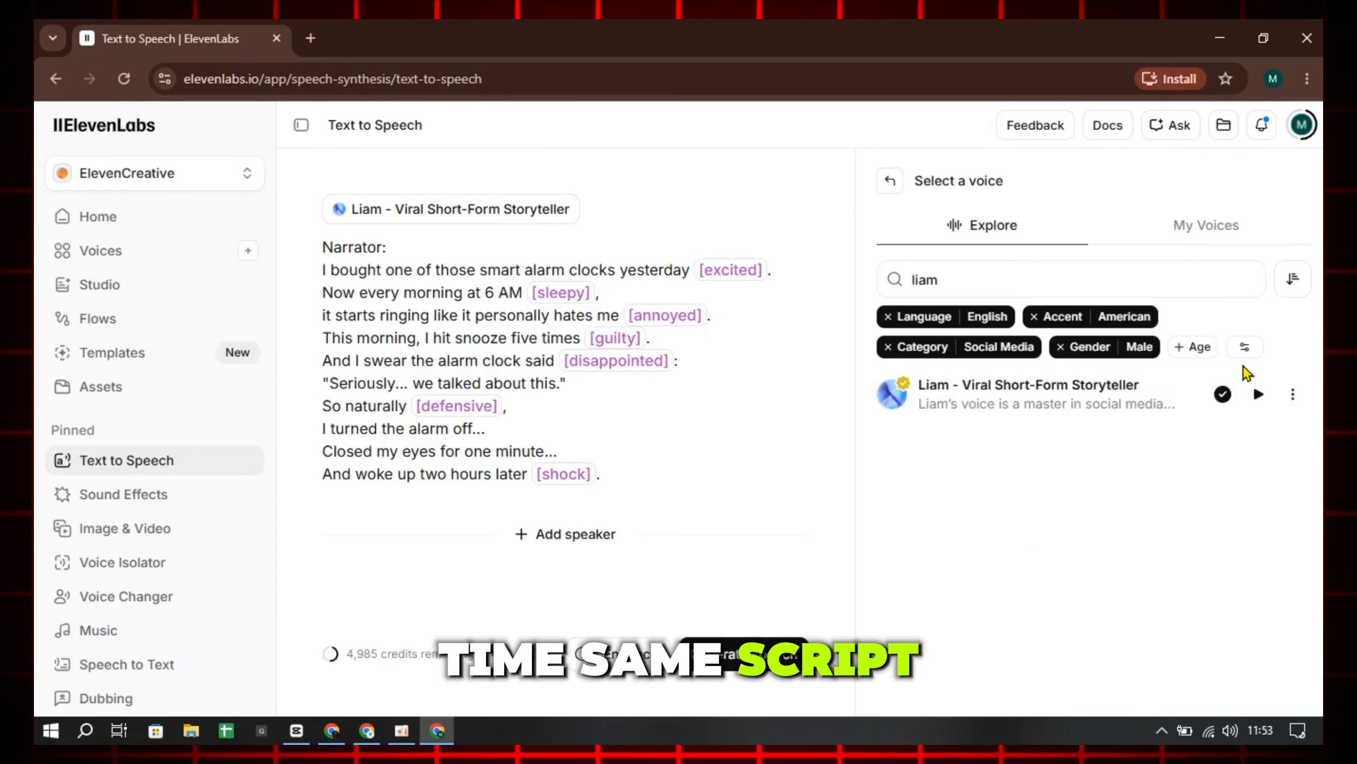
left_click(887, 184)
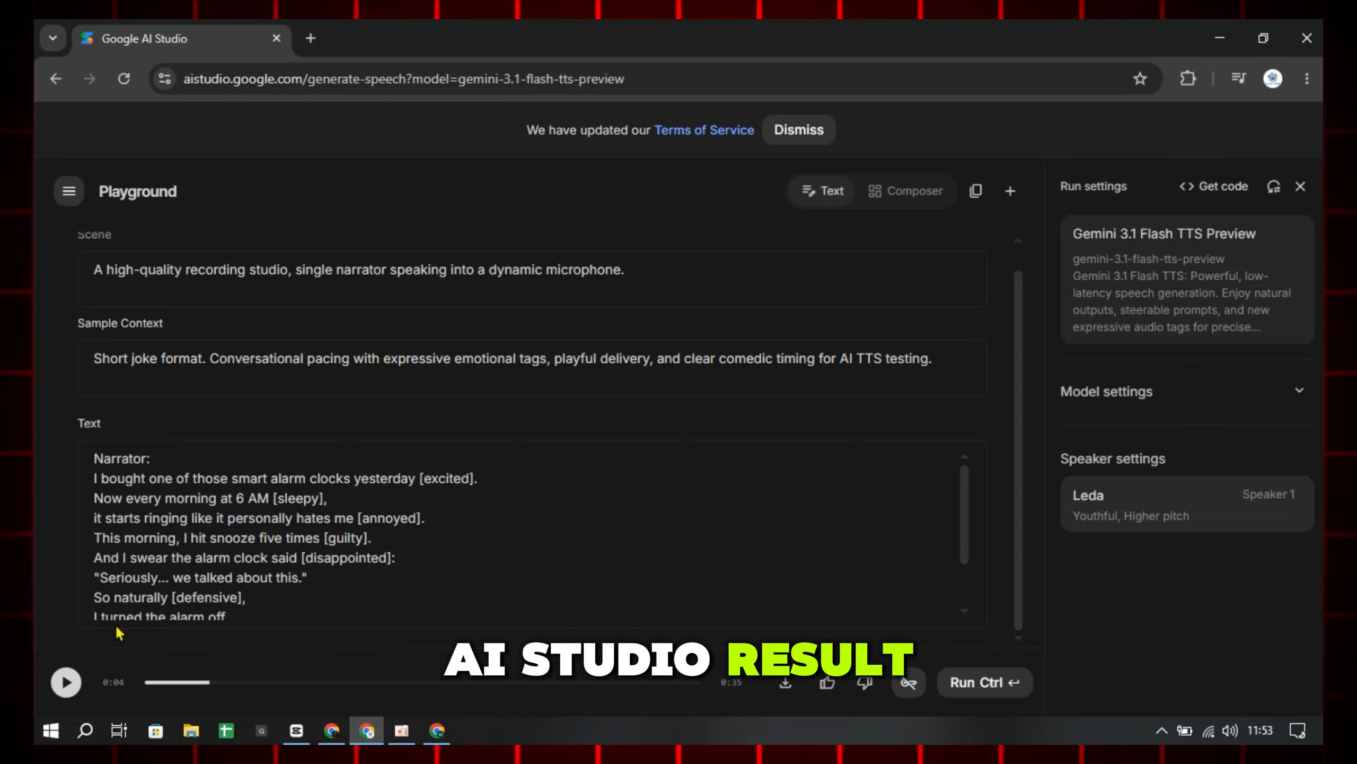
Play the joke voiceover generated in Google AI Studio from its beginning while following the script
left_click_drag(203, 688, 49, 671)
left_click(66, 680)
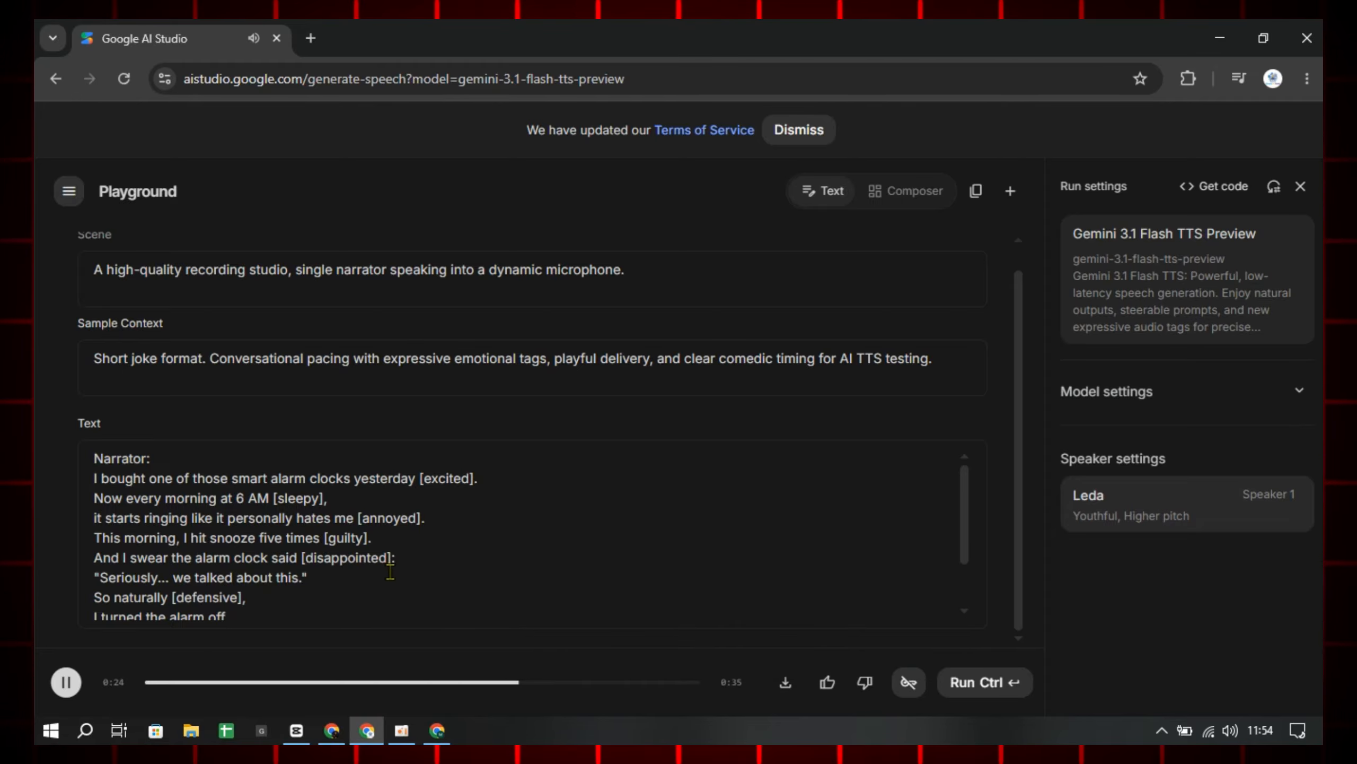
scroll(250, 543, "down", 2)
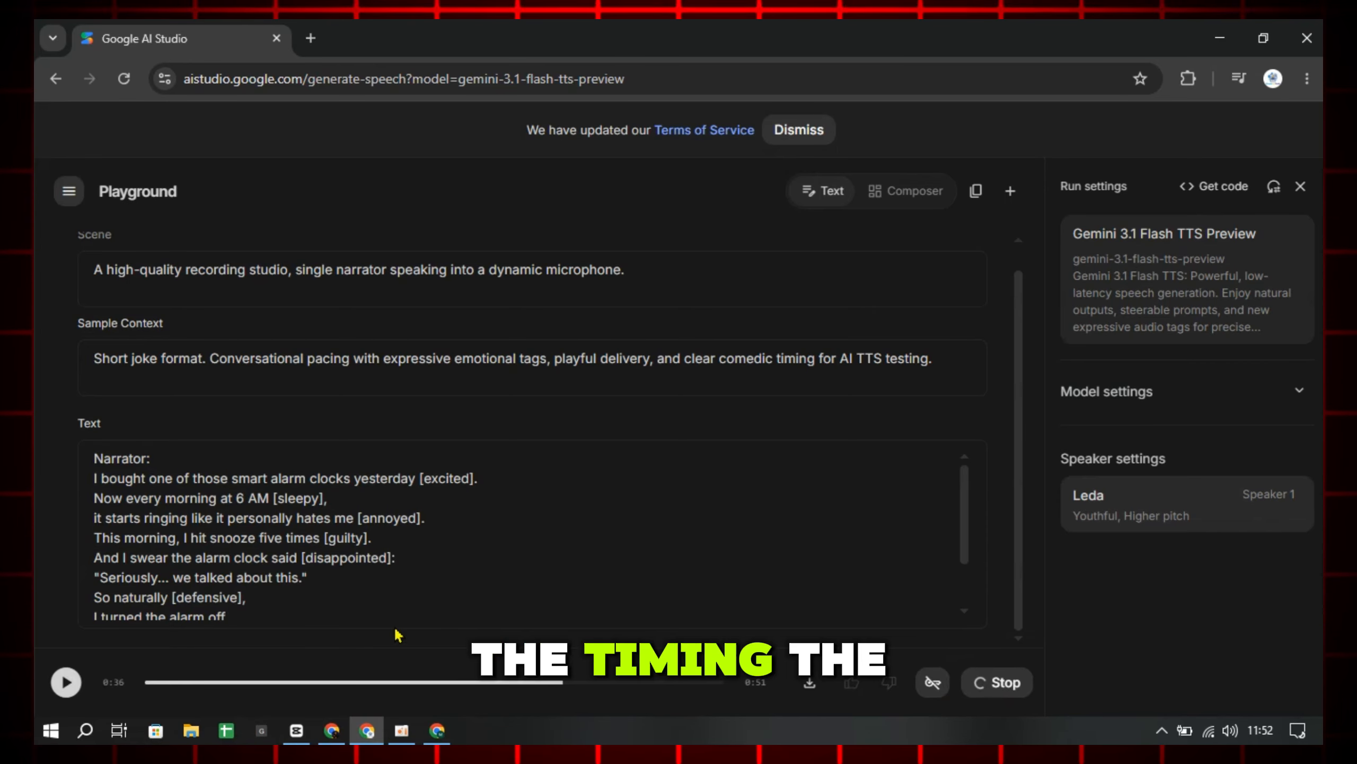
Check the joke's generations in ElevenLabs against the script and settings in the Google AI Studio playground
mouse_move(437, 730)
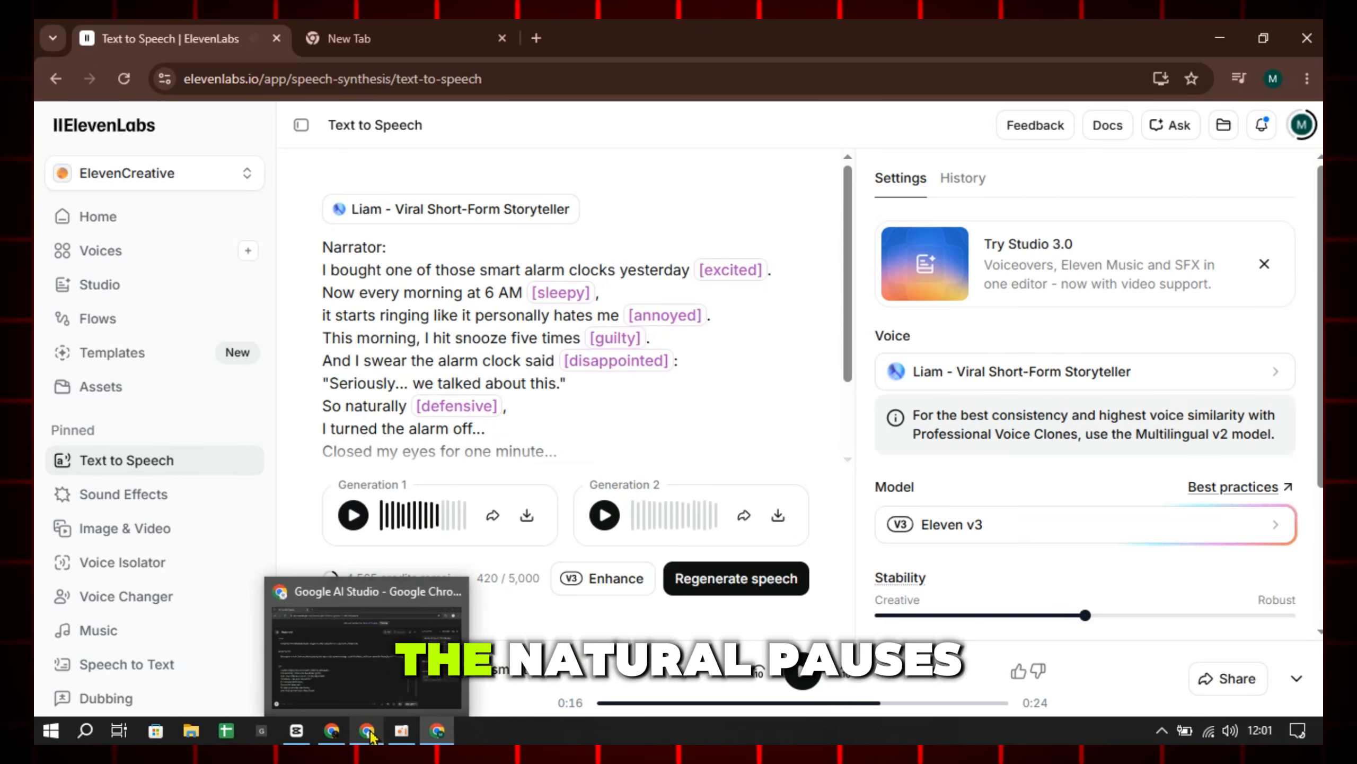
left_click(367, 730)
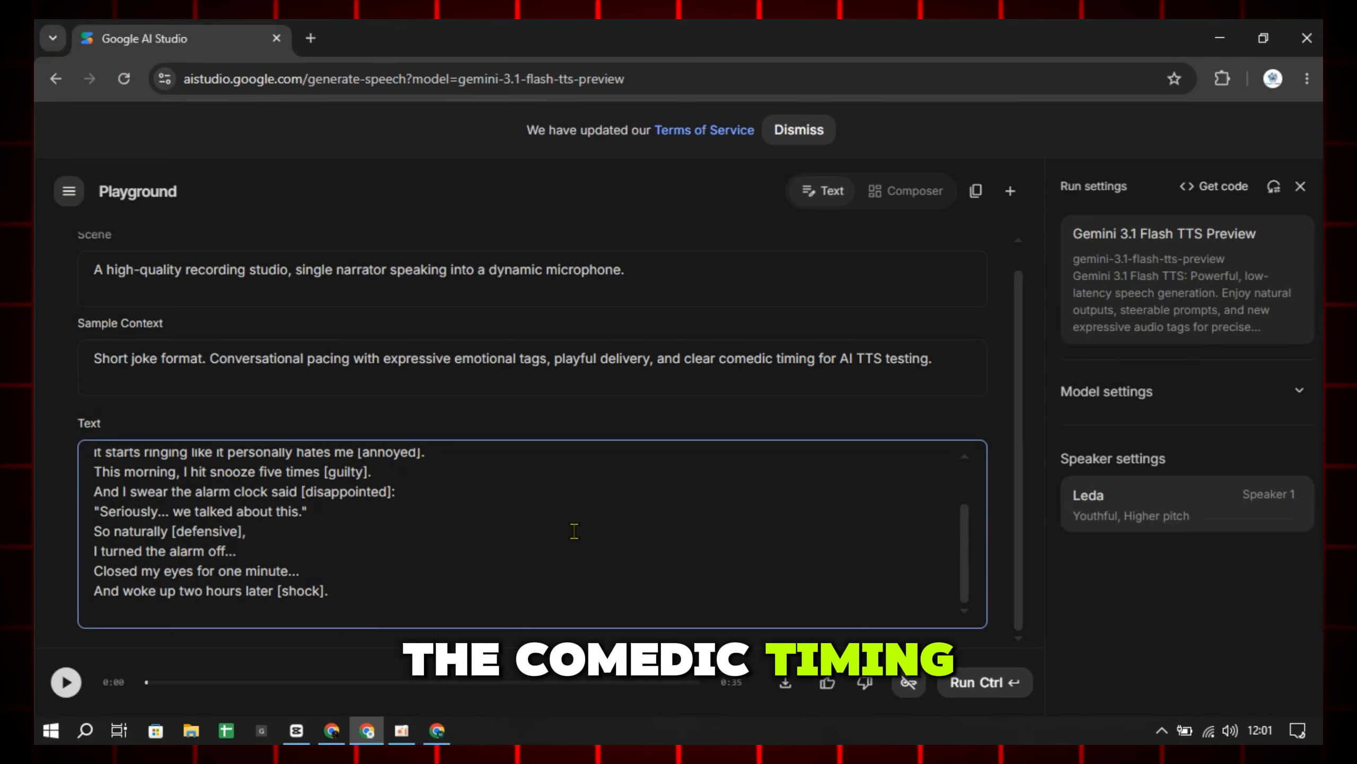
scroll(574, 531, "up", 2)
scroll(749, 522, "down", 2)
left_click(994, 529)
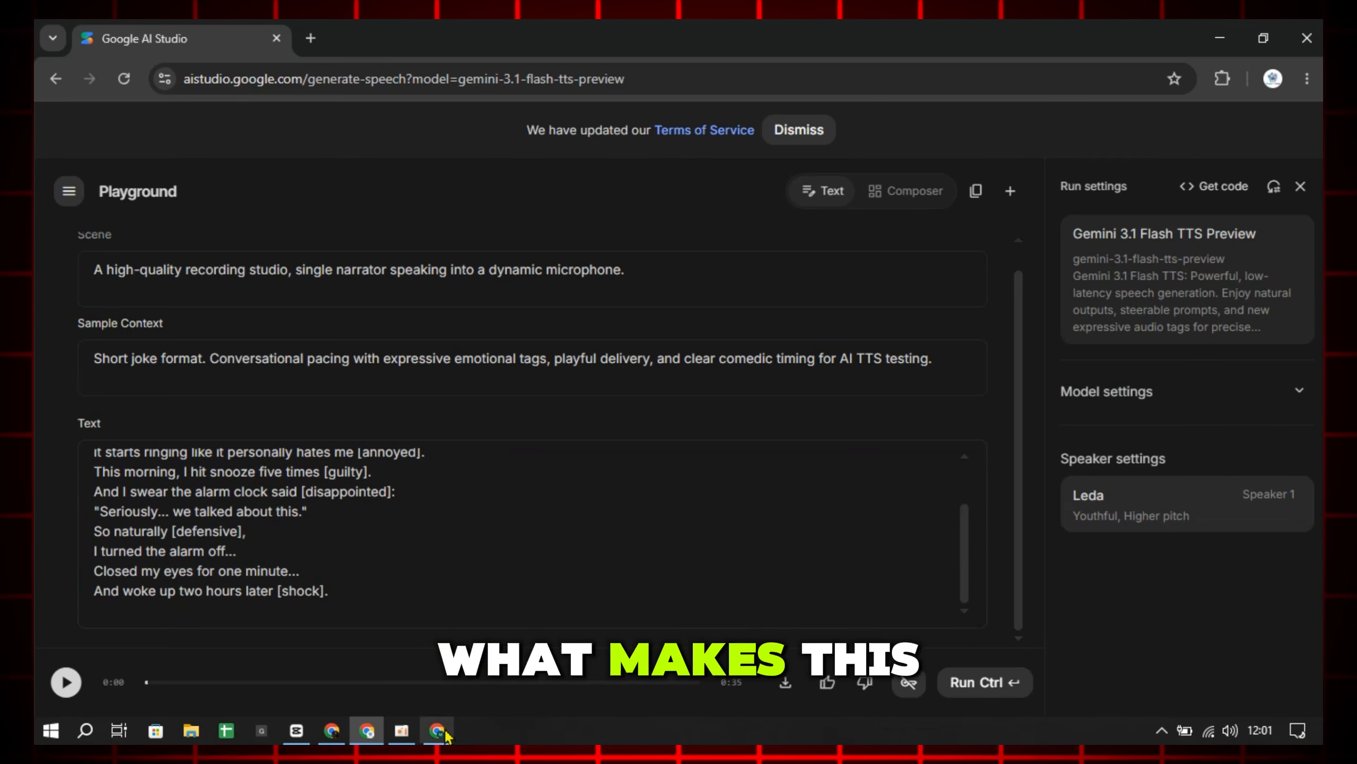
Switch to the YouTube results for "Speek english with class" and browse the Speak English With Class channel's podcast videos
left_click(401, 730)
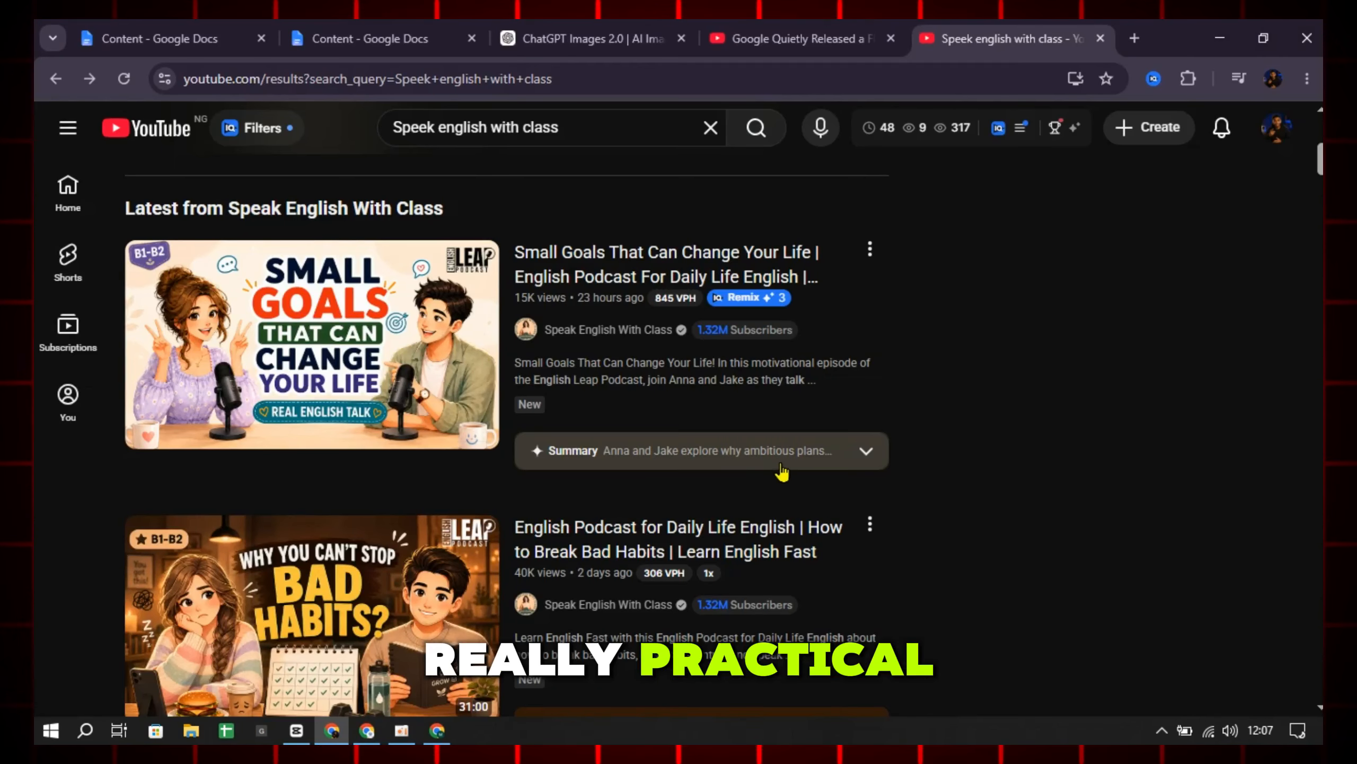
scroll(930, 479, "down", 5)
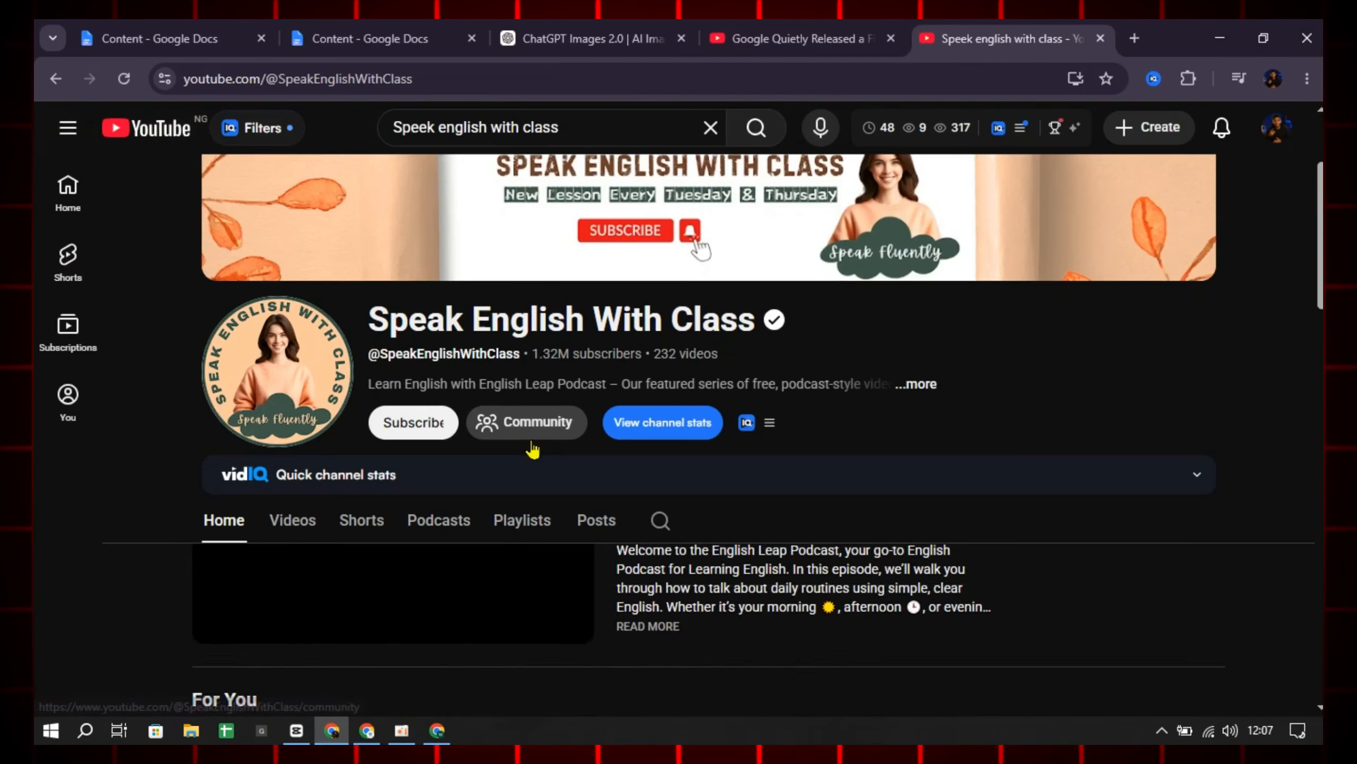
scroll(529, 449, "down", 3)
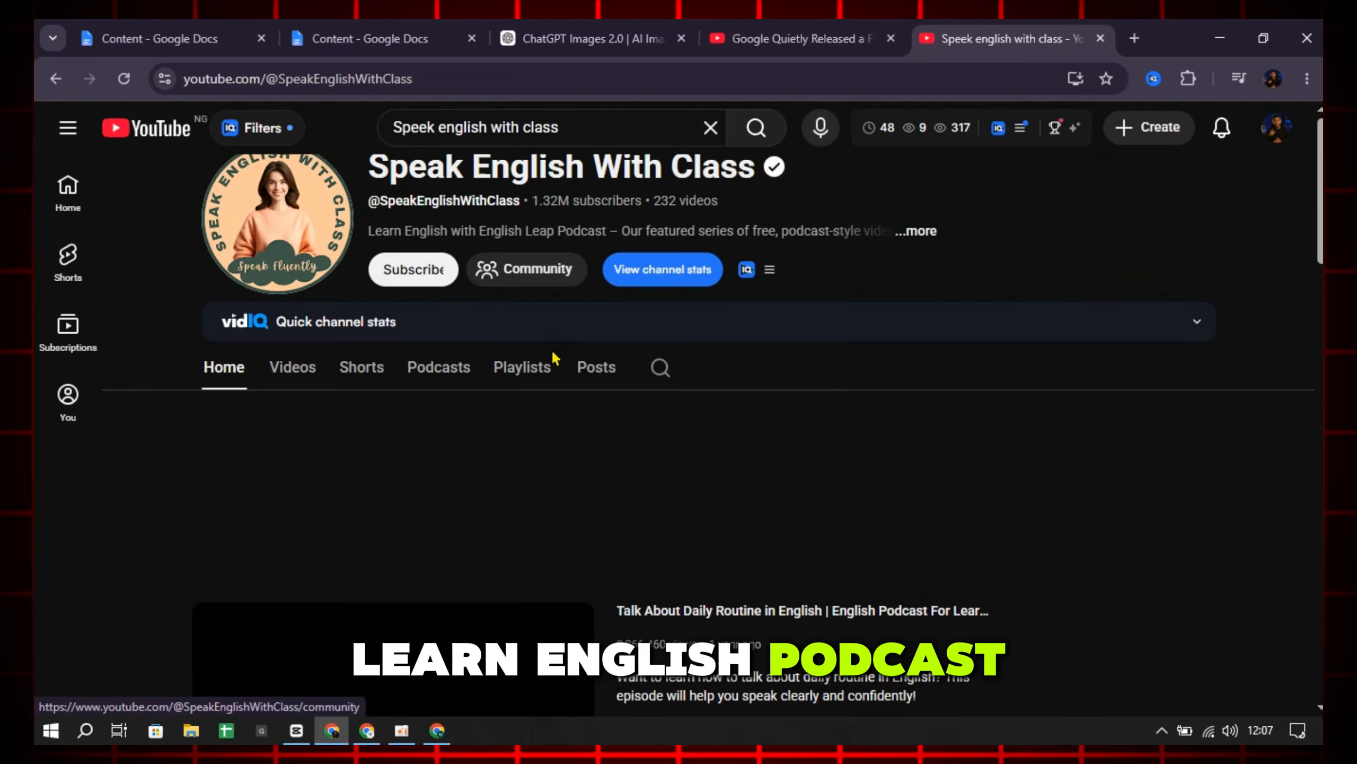
scroll(591, 245, "up", 4)
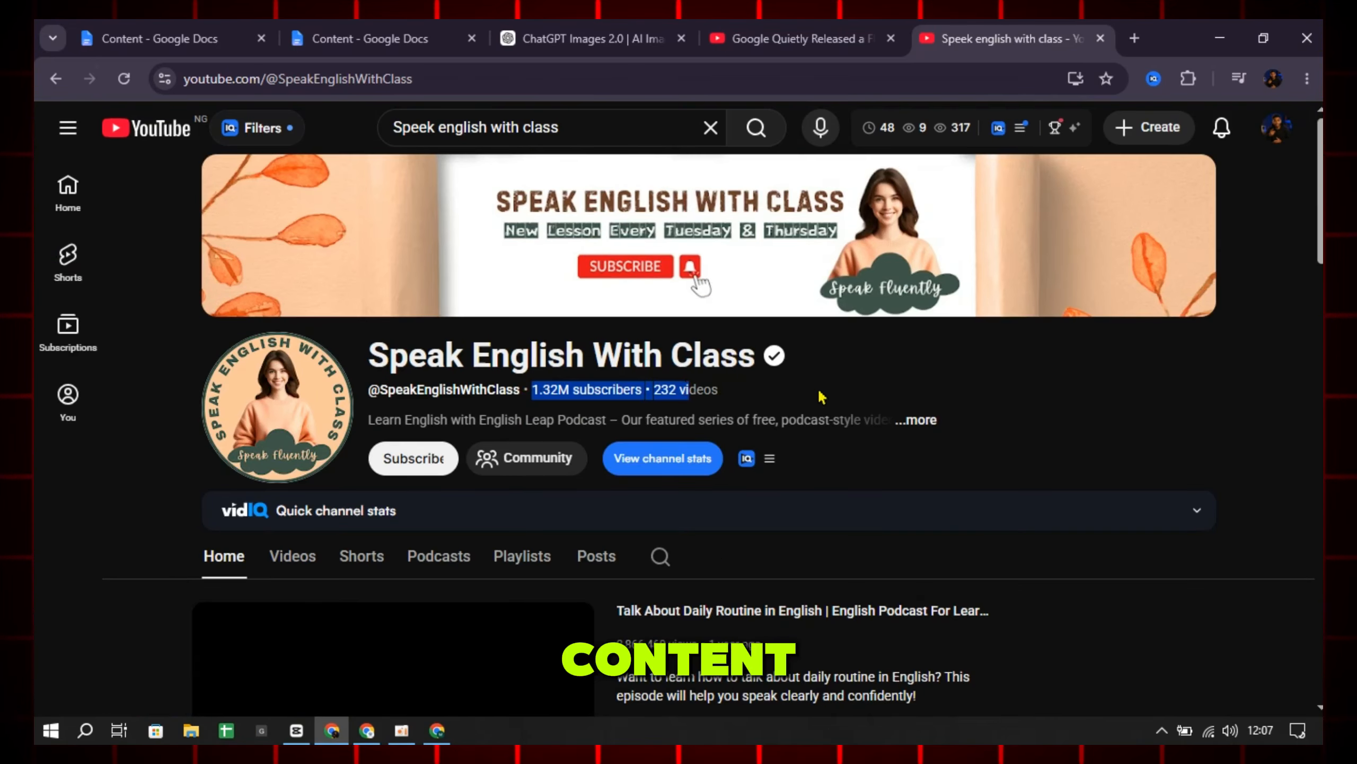
scroll(822, 396, "down", 2)
scroll(936, 489, "down", 10)
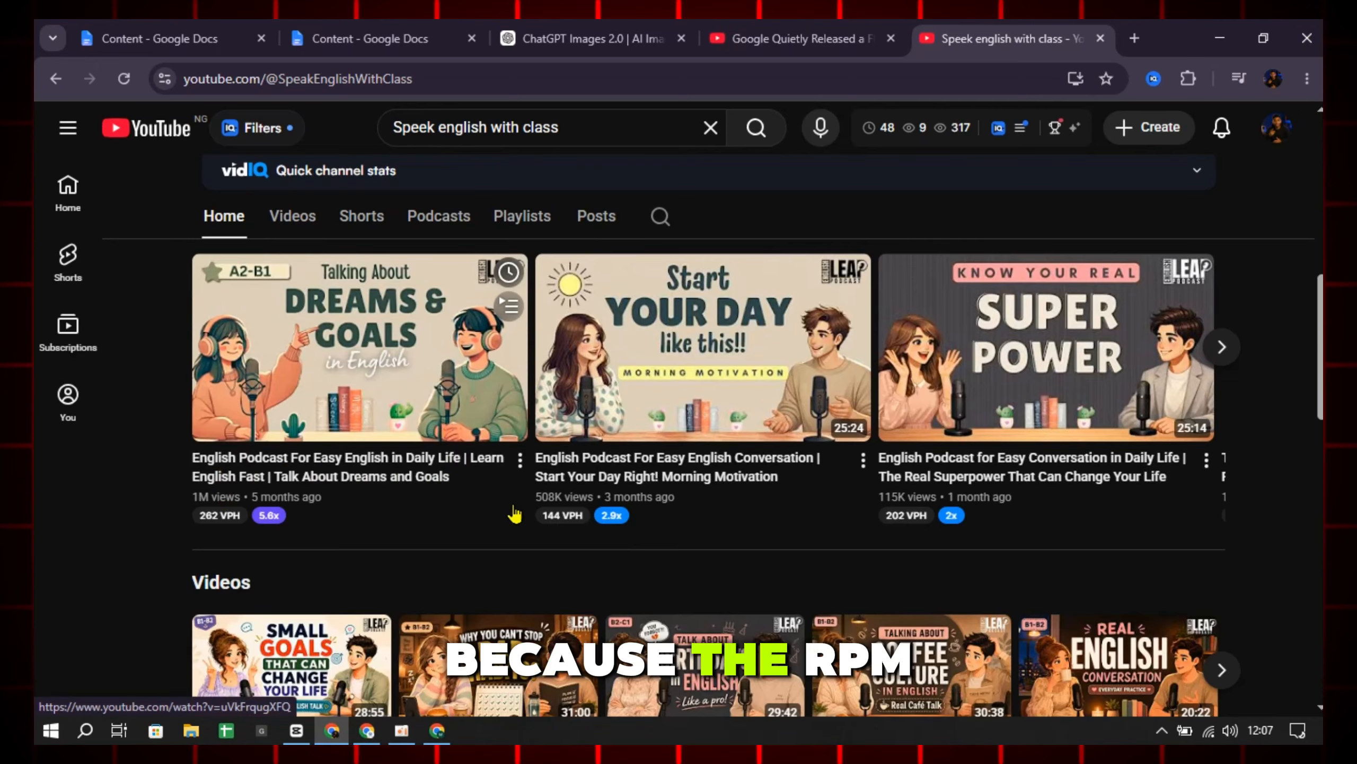
scroll(844, 508, "down", 5)
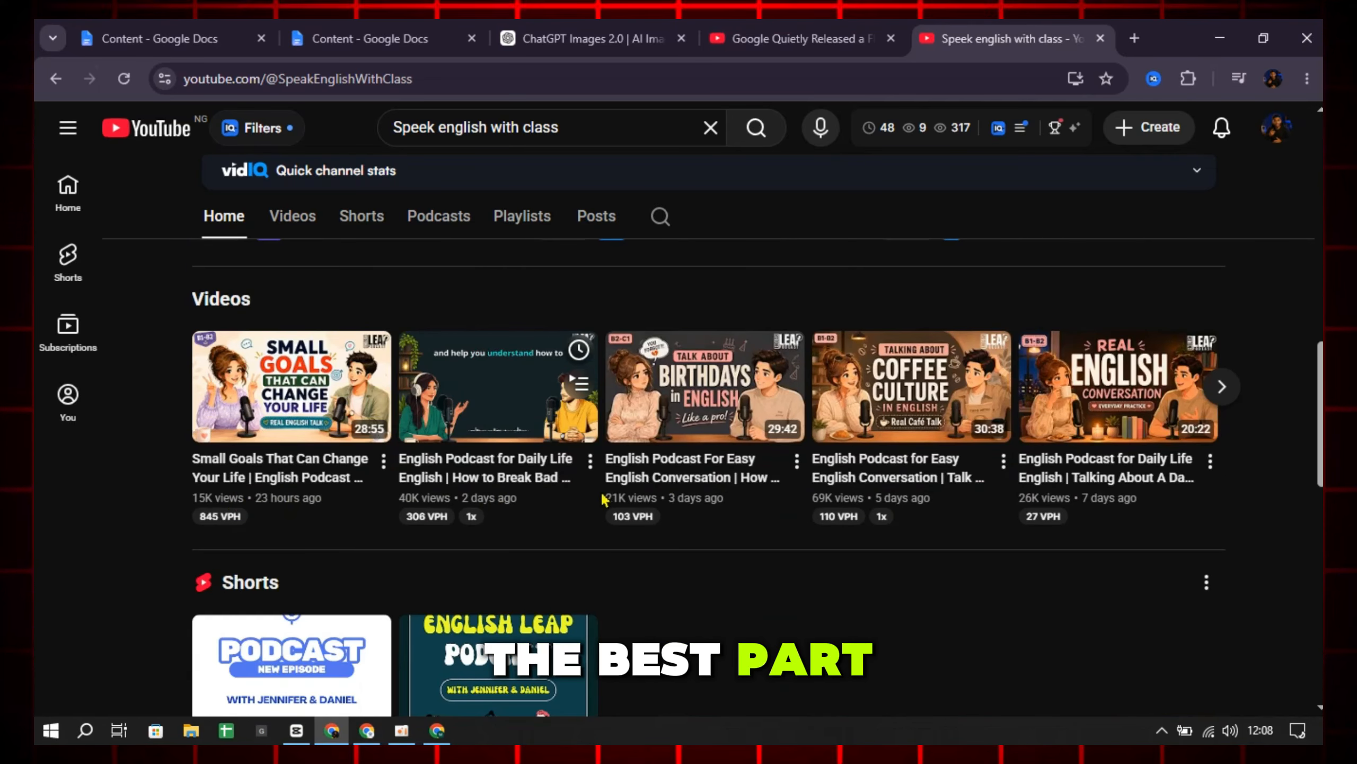
scroll(727, 509, "down", 4)
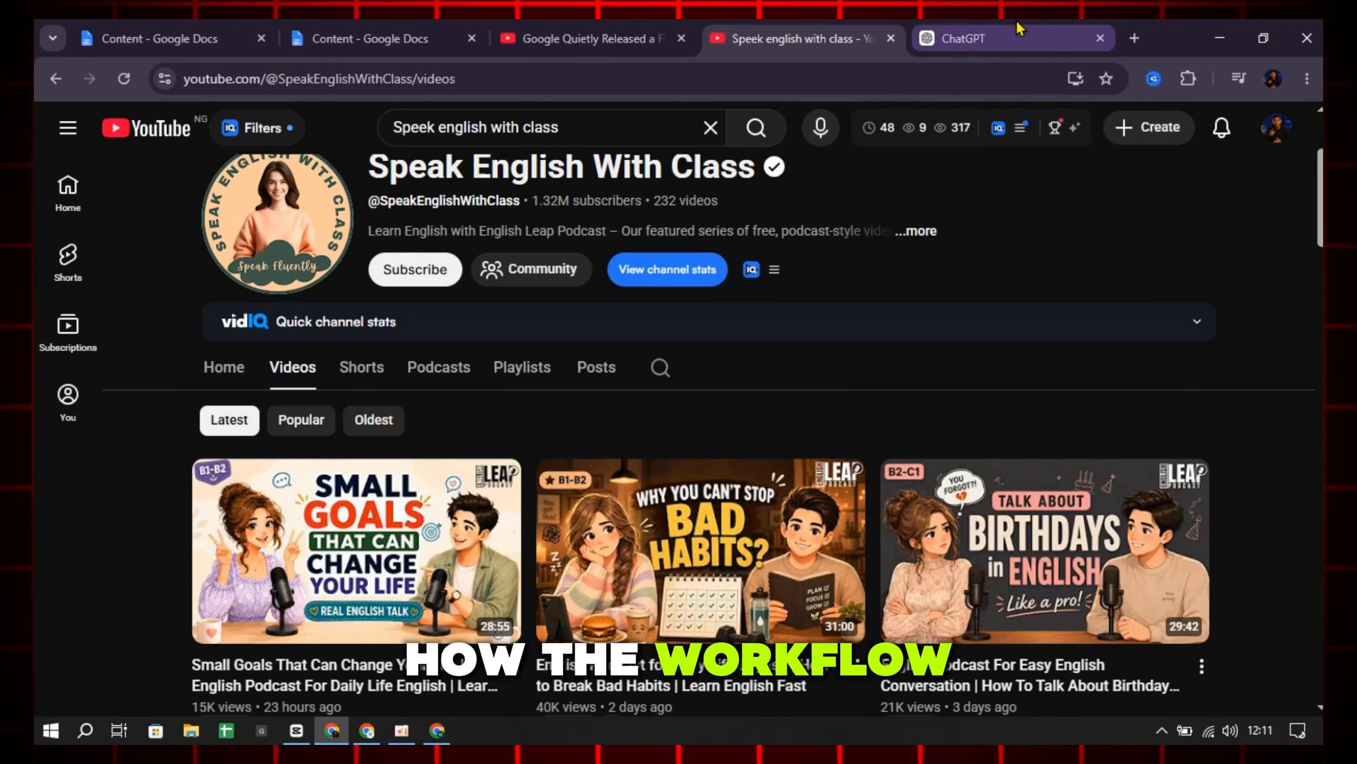
Copy the full podcast script prompt from the Content Google Doc and submit it in a new ChatGPT chat
left_click(1034, 29)
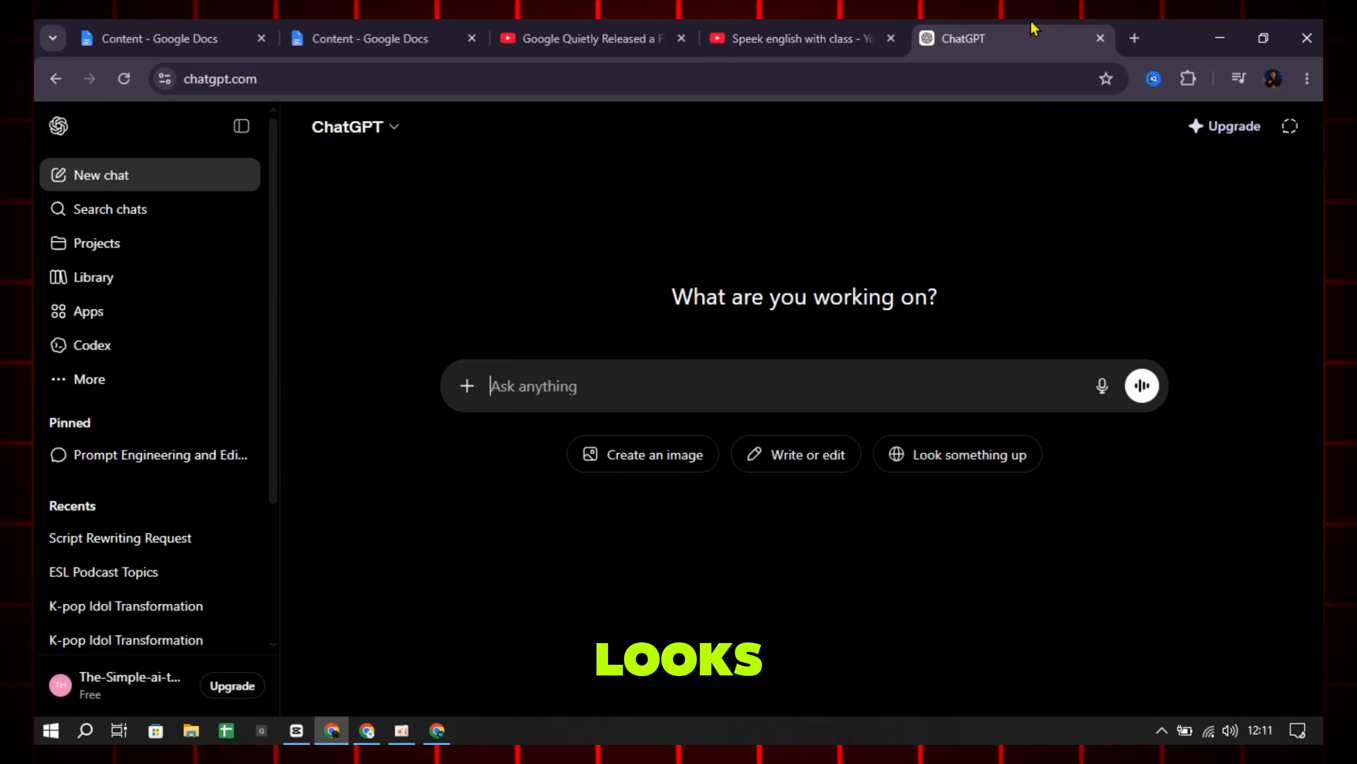
left_click(376, 29)
scroll(508, 469, "down", 3)
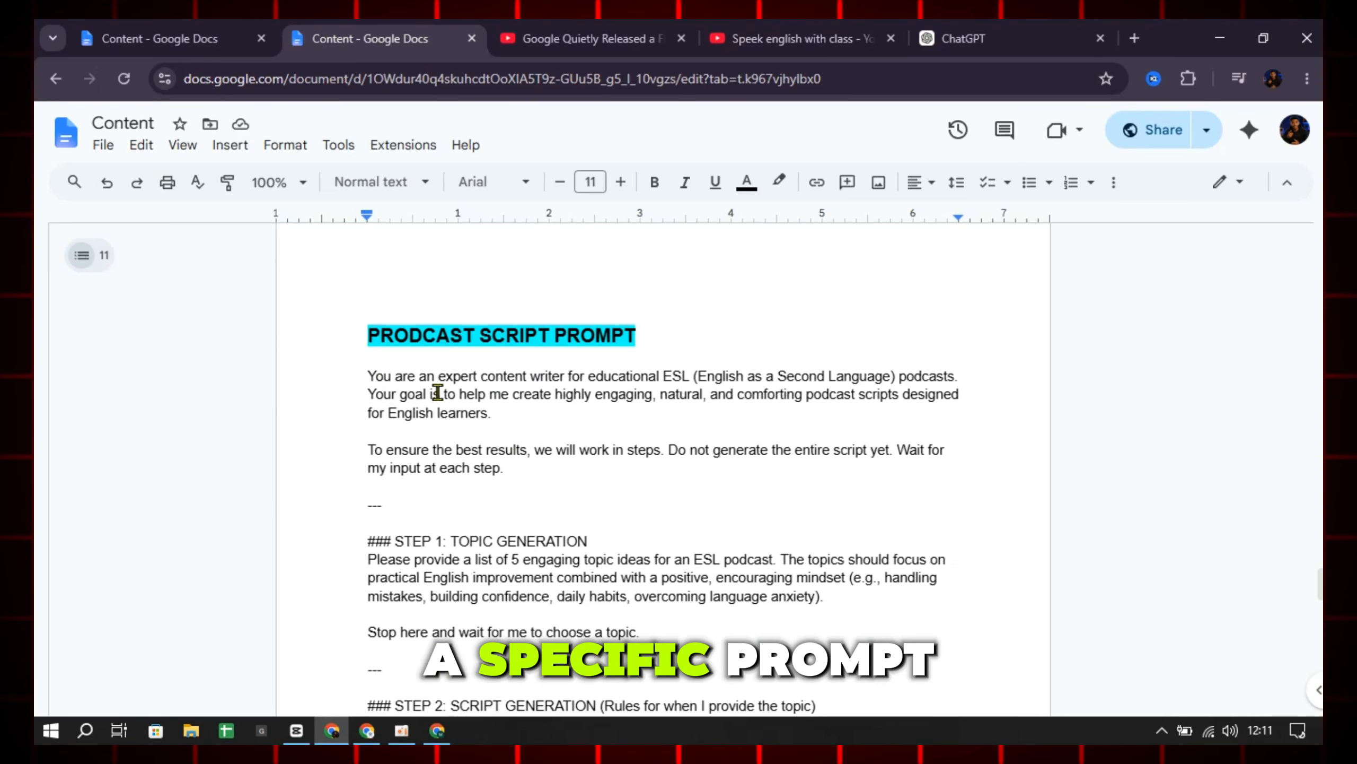
left_click_drag(359, 379, 571, 738)
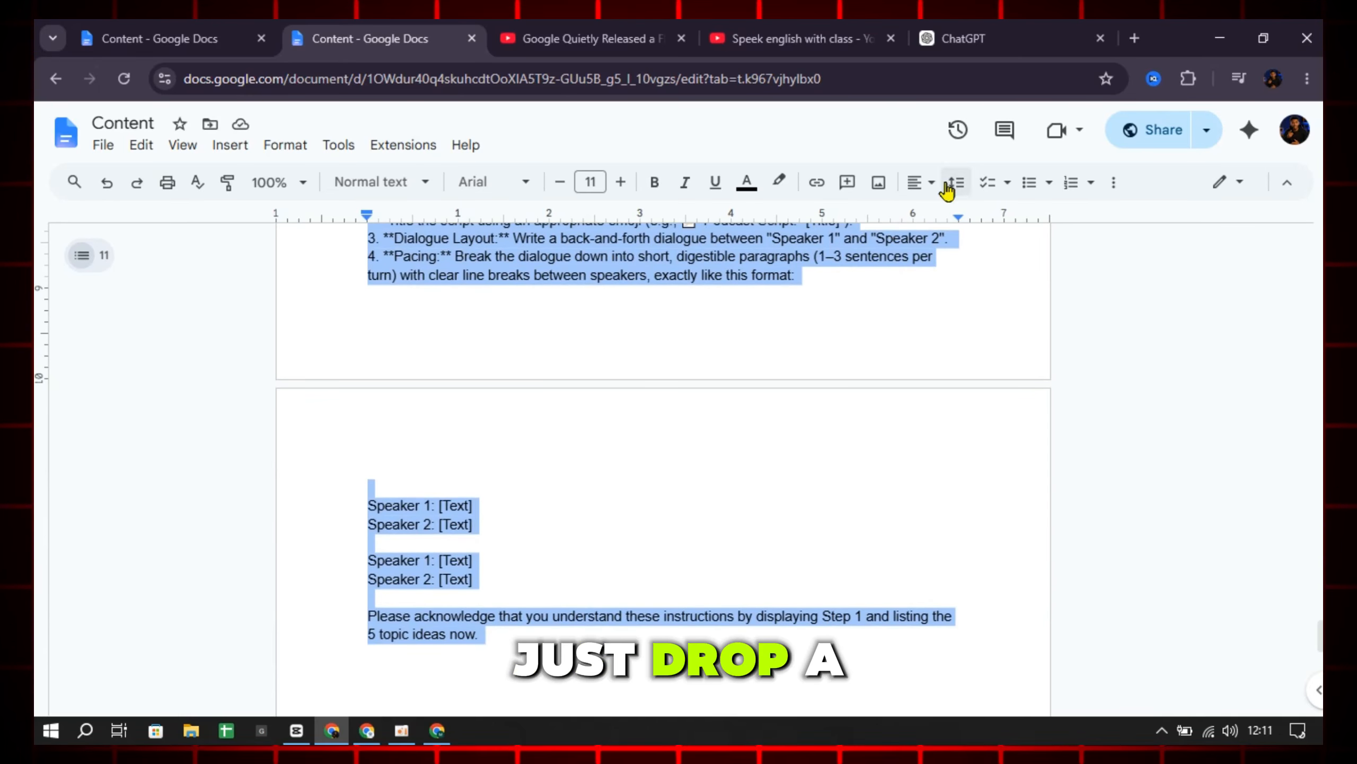
left_click(978, 39)
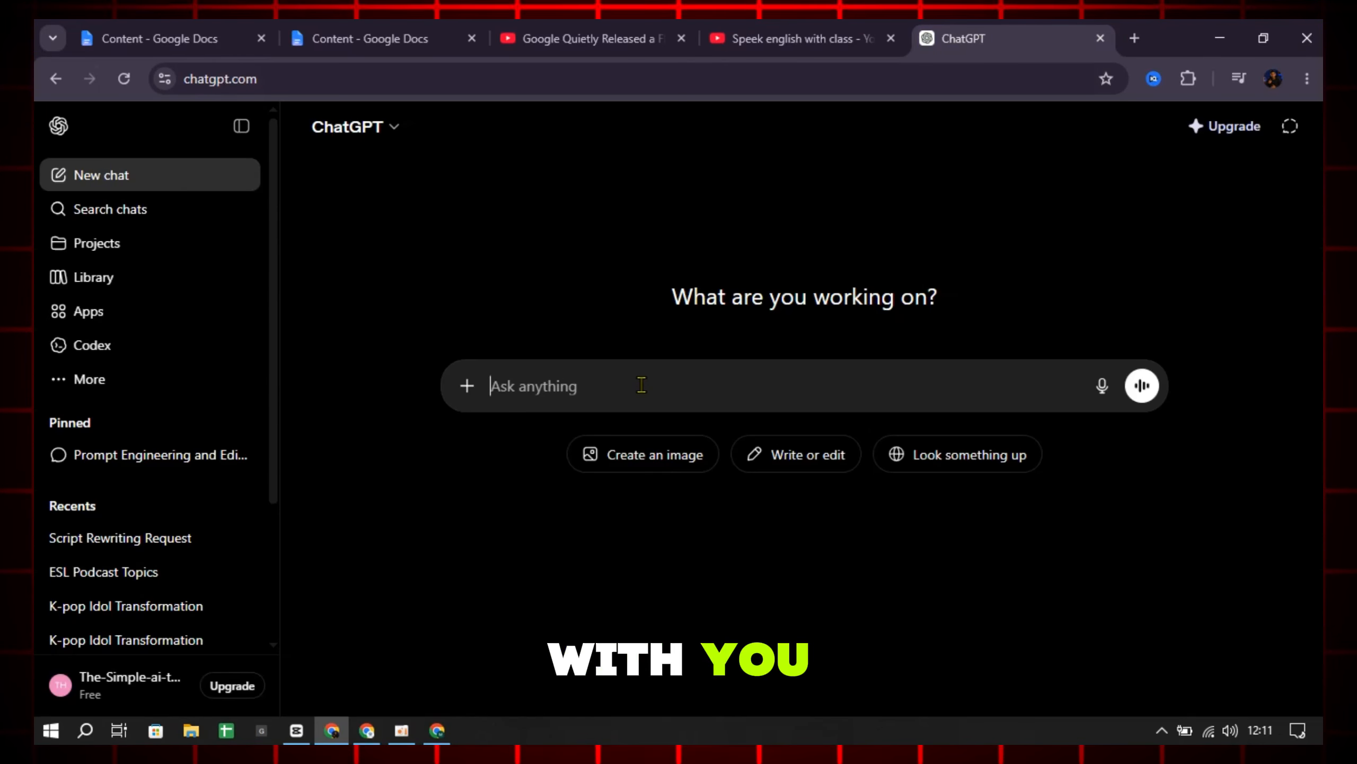
key("ctrl+v")
key("Return")
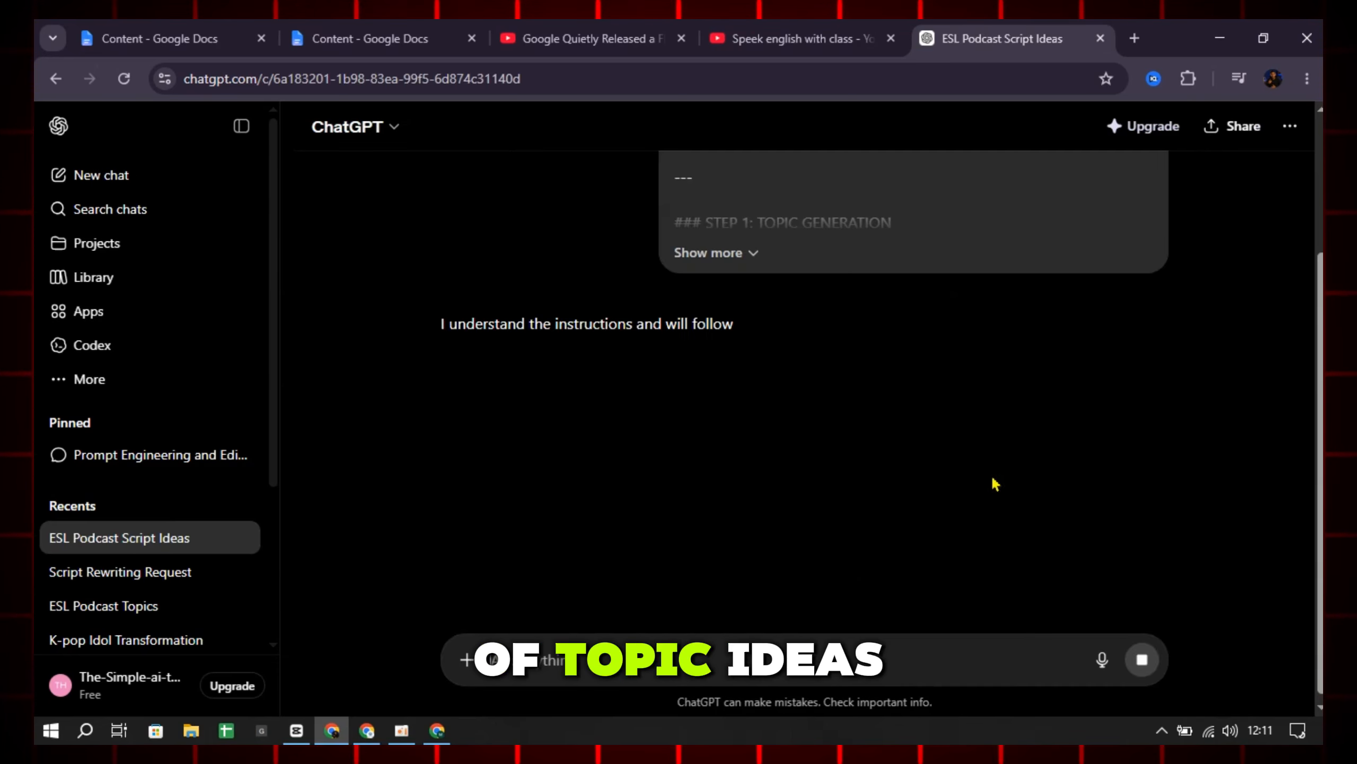
Send "How to Stop Feeling Nervous When Speaking English" with its description as the chosen topic, and copy the generated podcast script
left_click_drag(472, 395, 1106, 420)
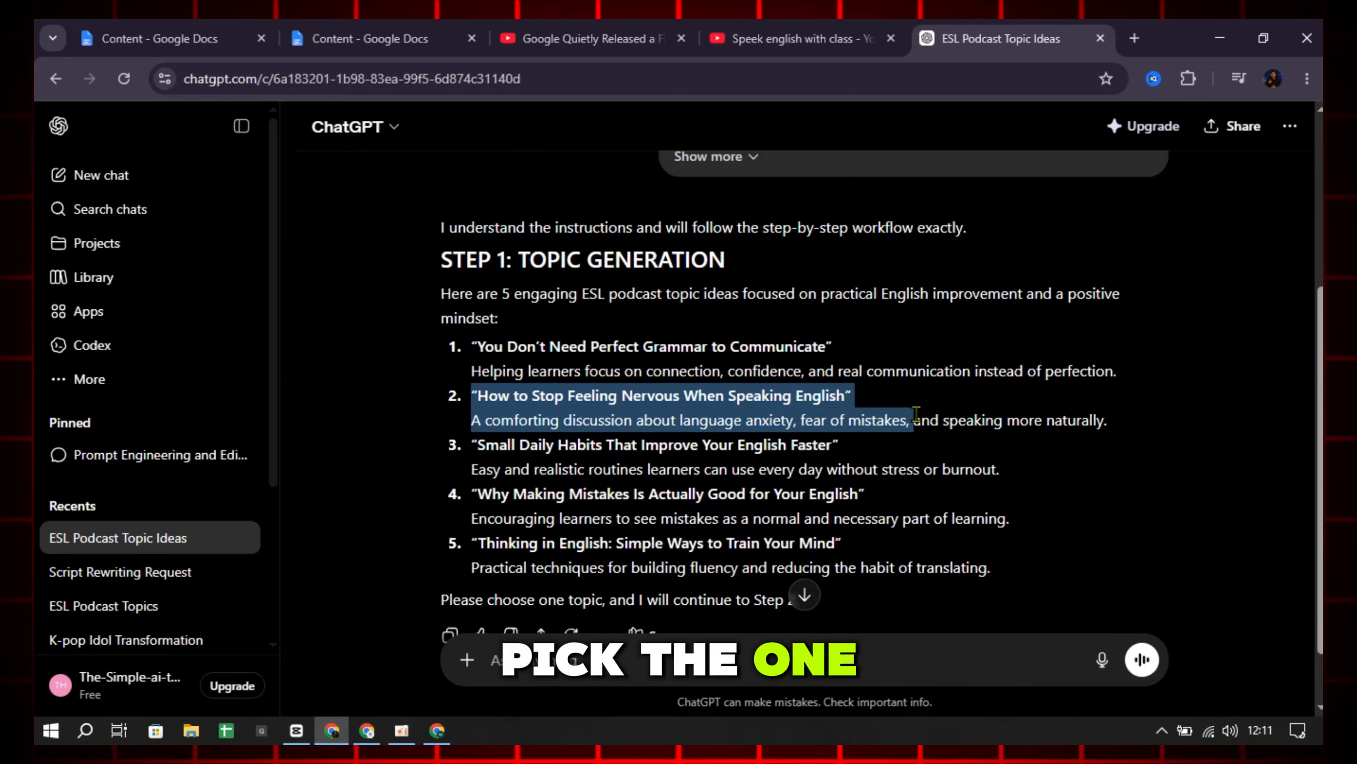
key("ctrl+c")
left_click(749, 661)
key("ctrl+v")
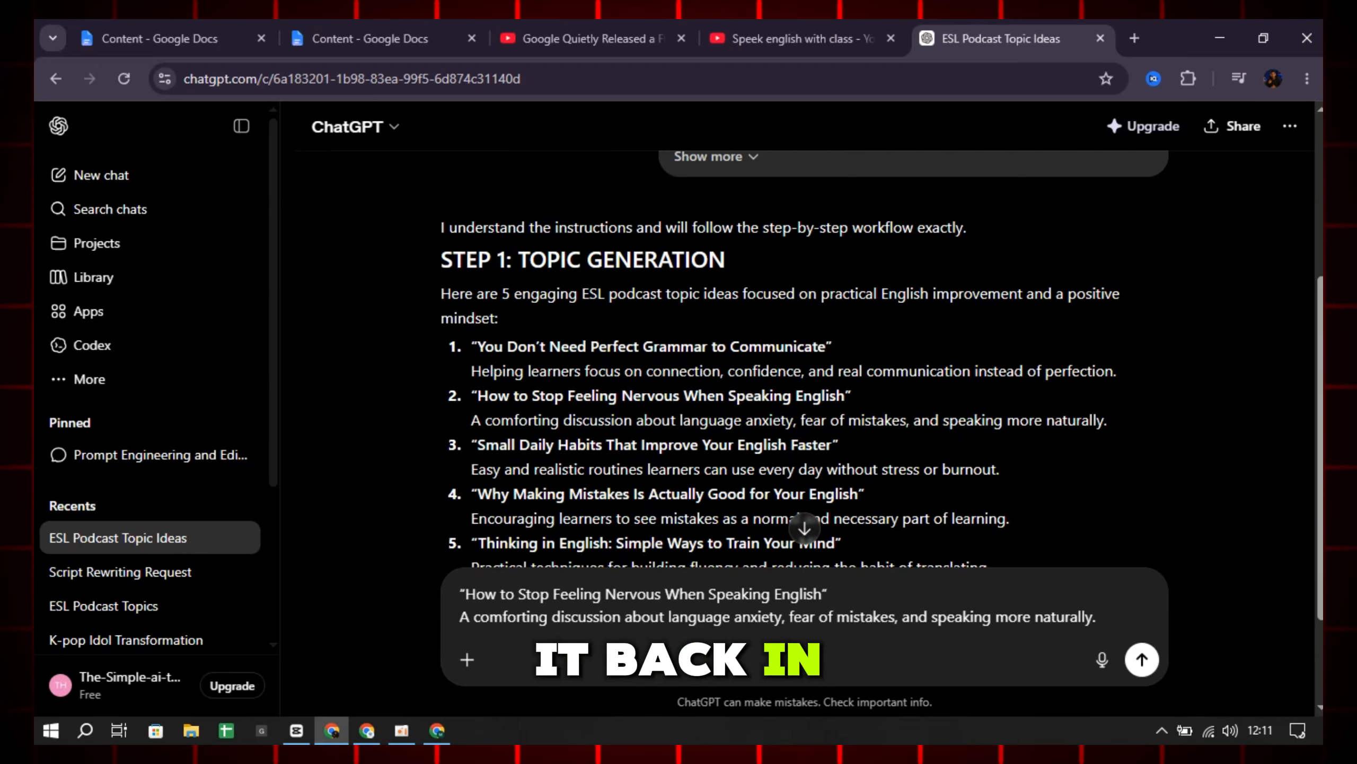
left_click(1142, 659)
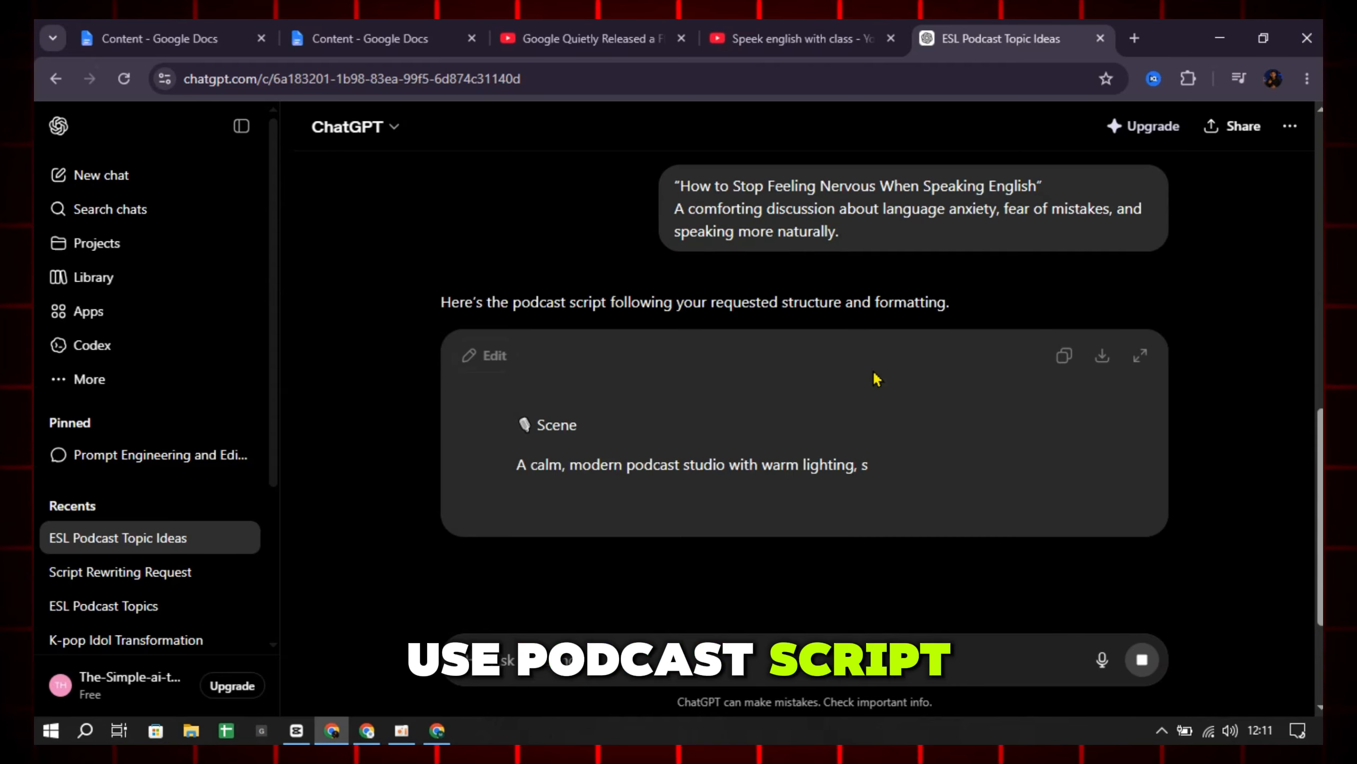
left_click(1065, 176)
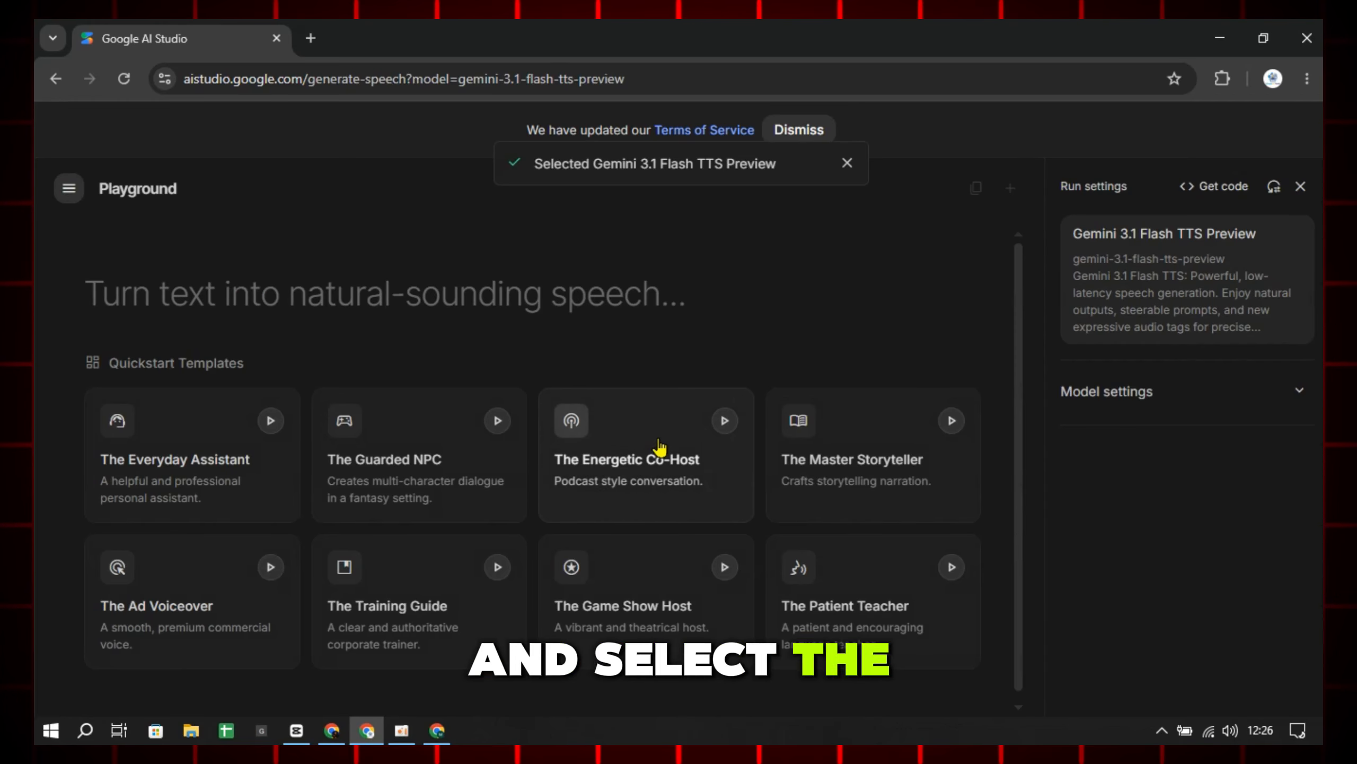
Load The Energetic Co-Host template in the Google AI Studio speech playground and show its dialogue in Text mode
left_click(621, 451)
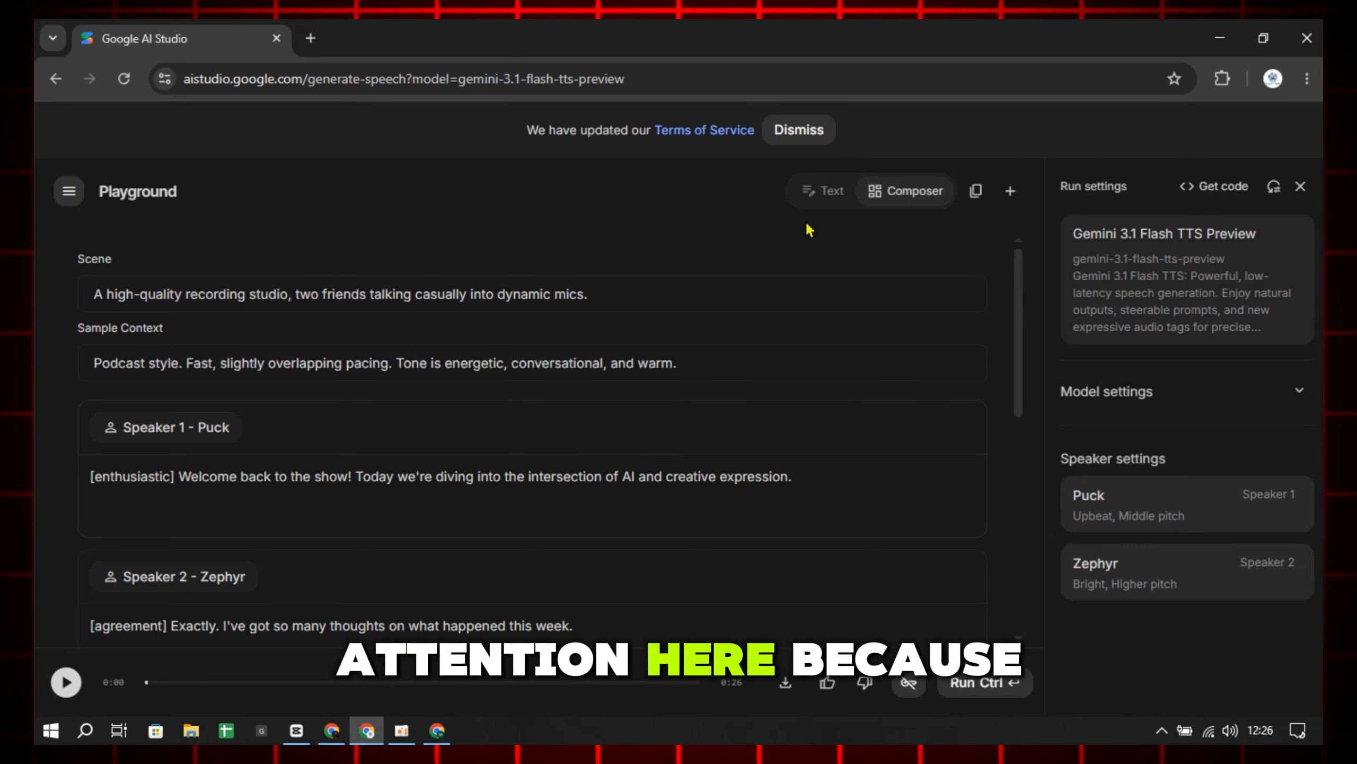
scroll(697, 321, "down", 2)
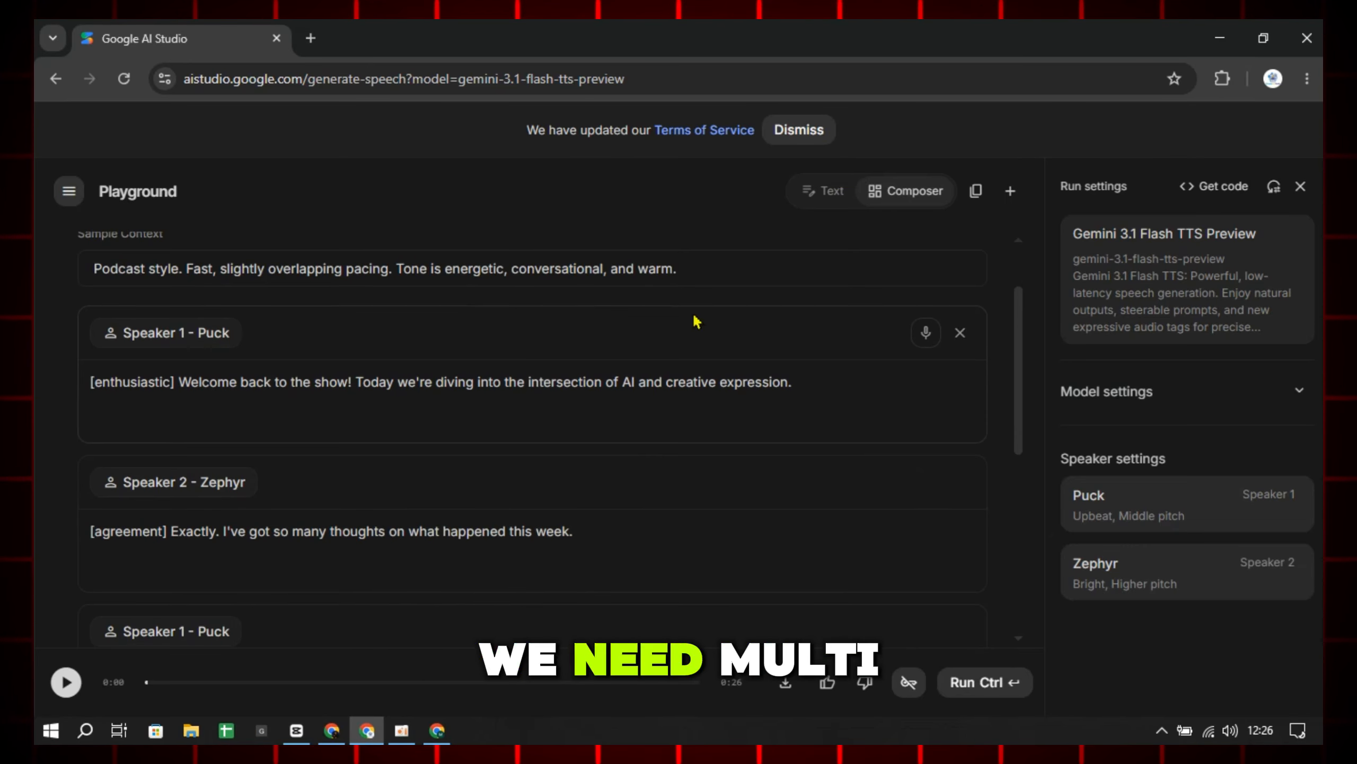
left_click(827, 192)
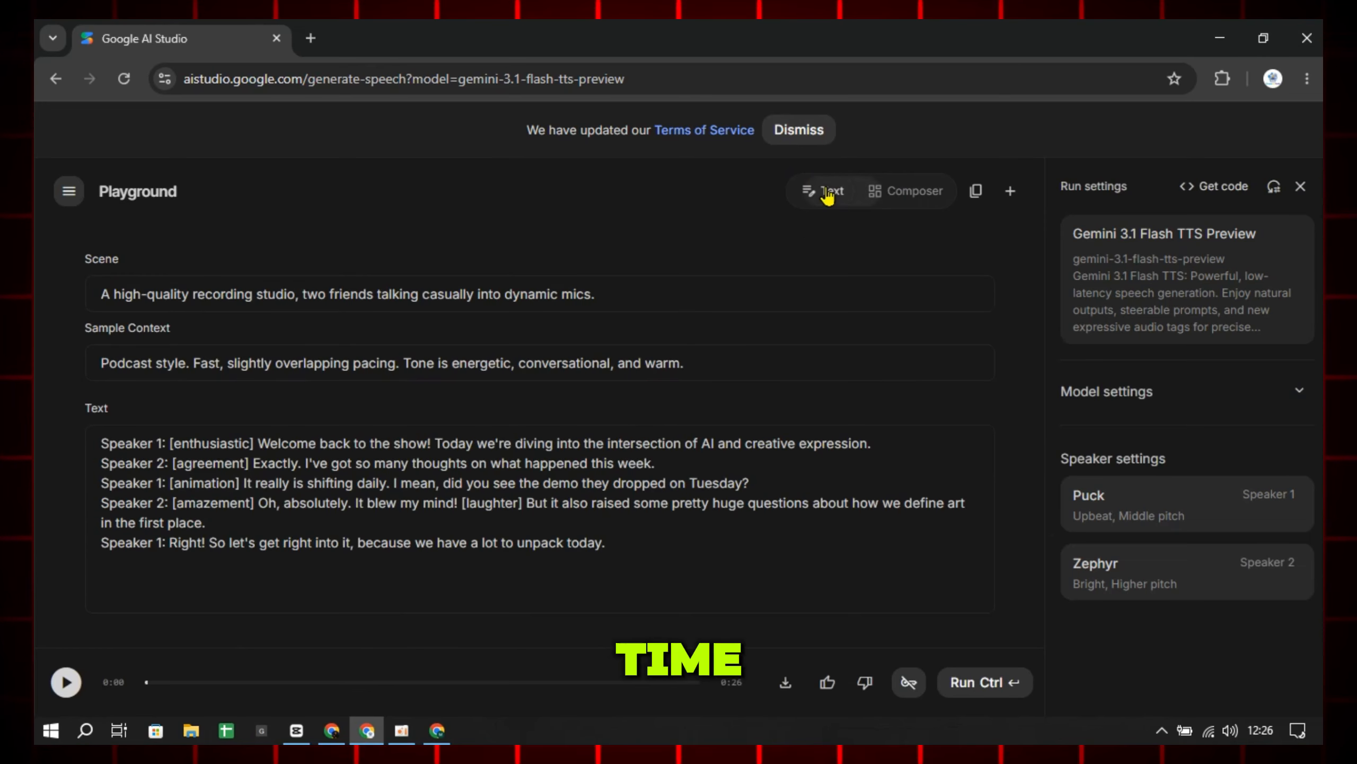
Compare the template's dialogue in Text and Composer modes and examine the Speaker 1 and Speaker 2 labels starting its lines
left_click_drag(608, 543, 115, 386)
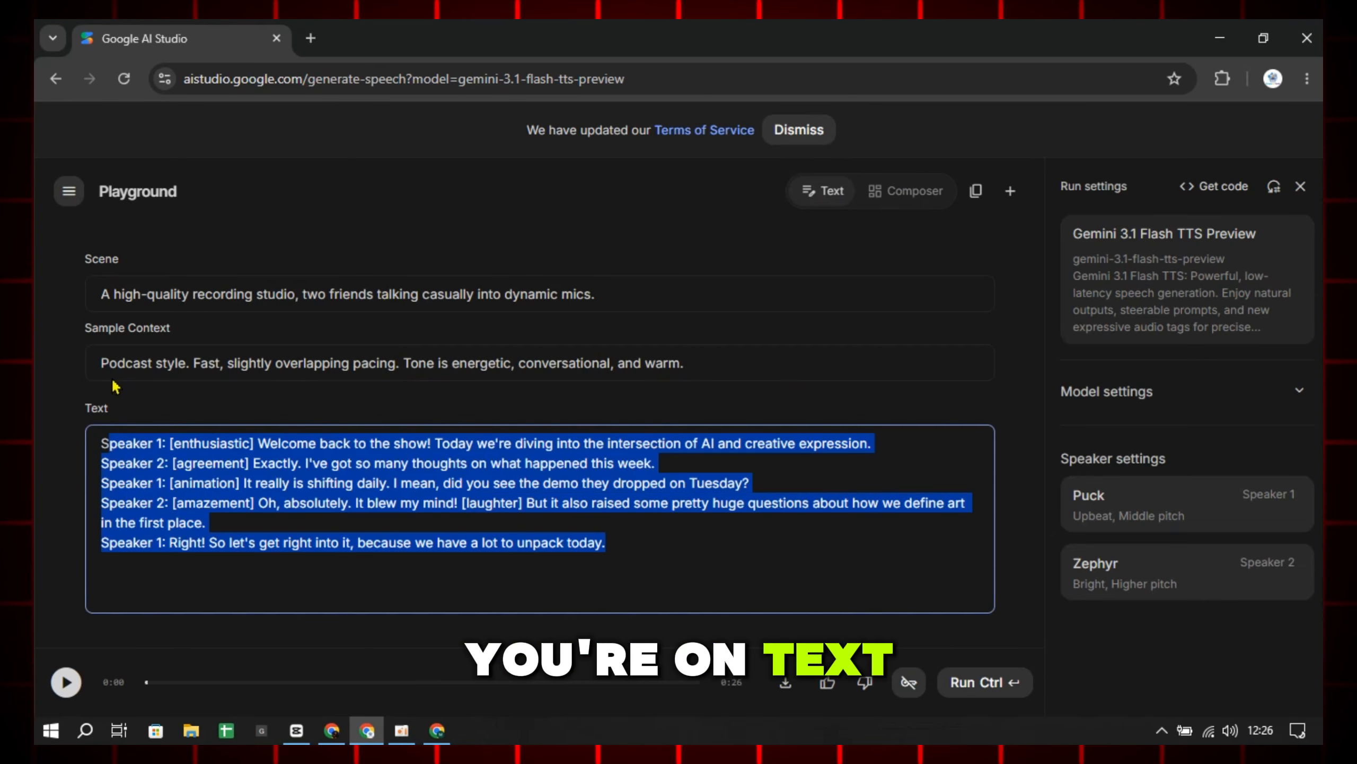
left_click(673, 593)
left_click(905, 191)
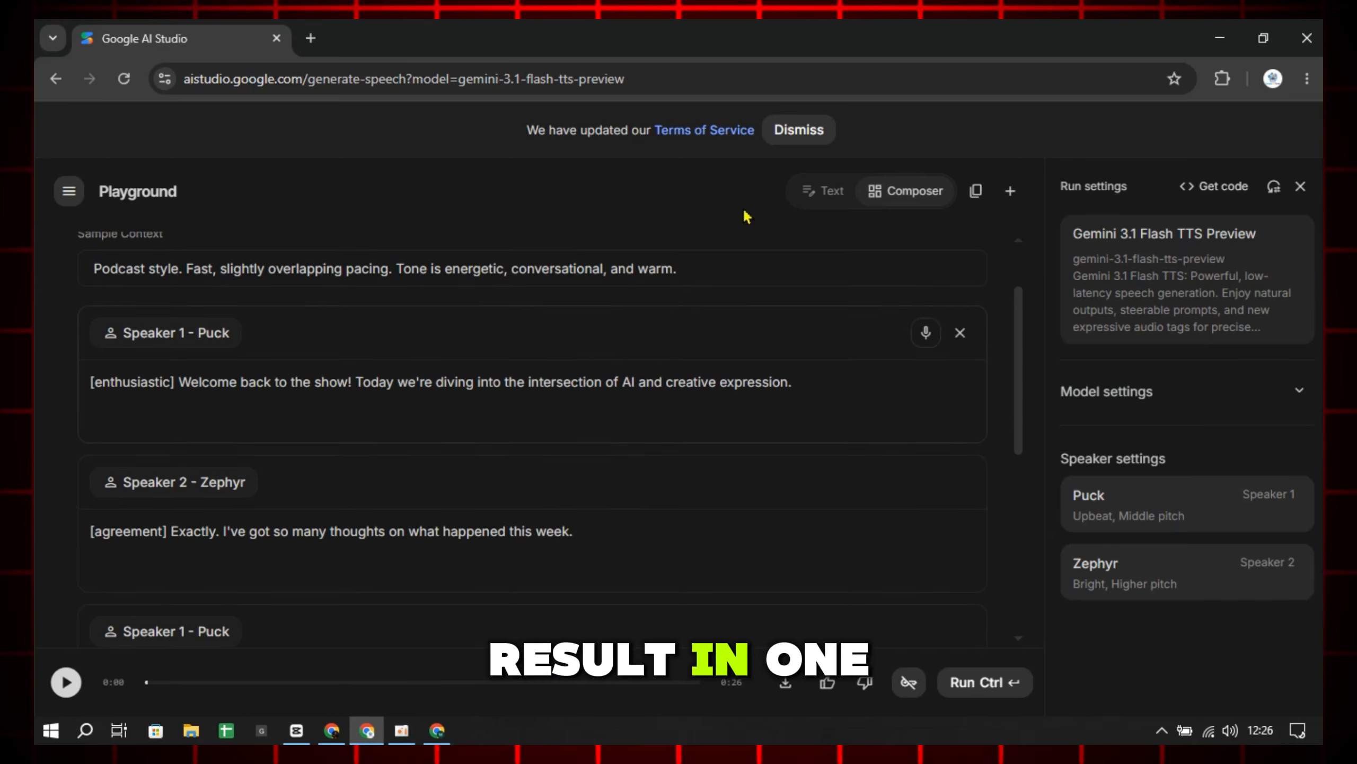
left_click(823, 191)
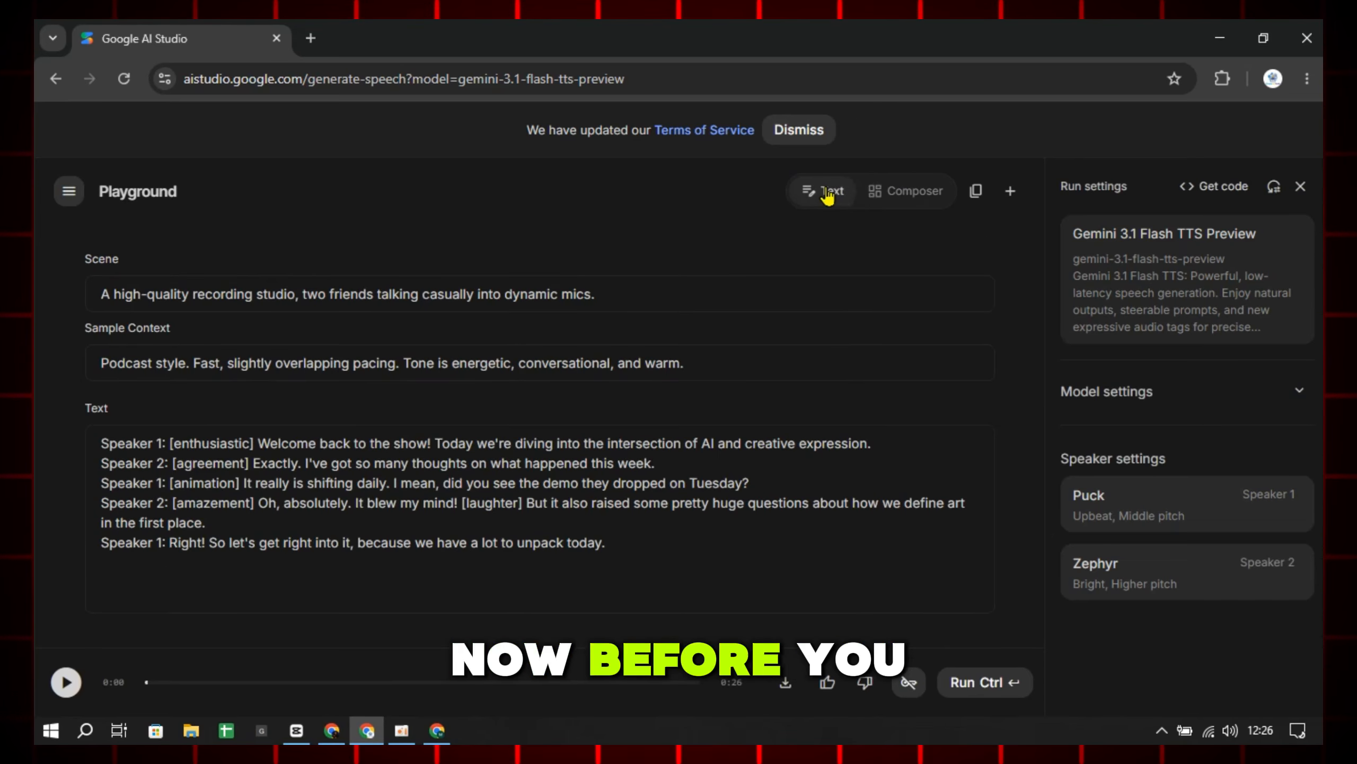
left_click_drag(648, 556, 110, 443)
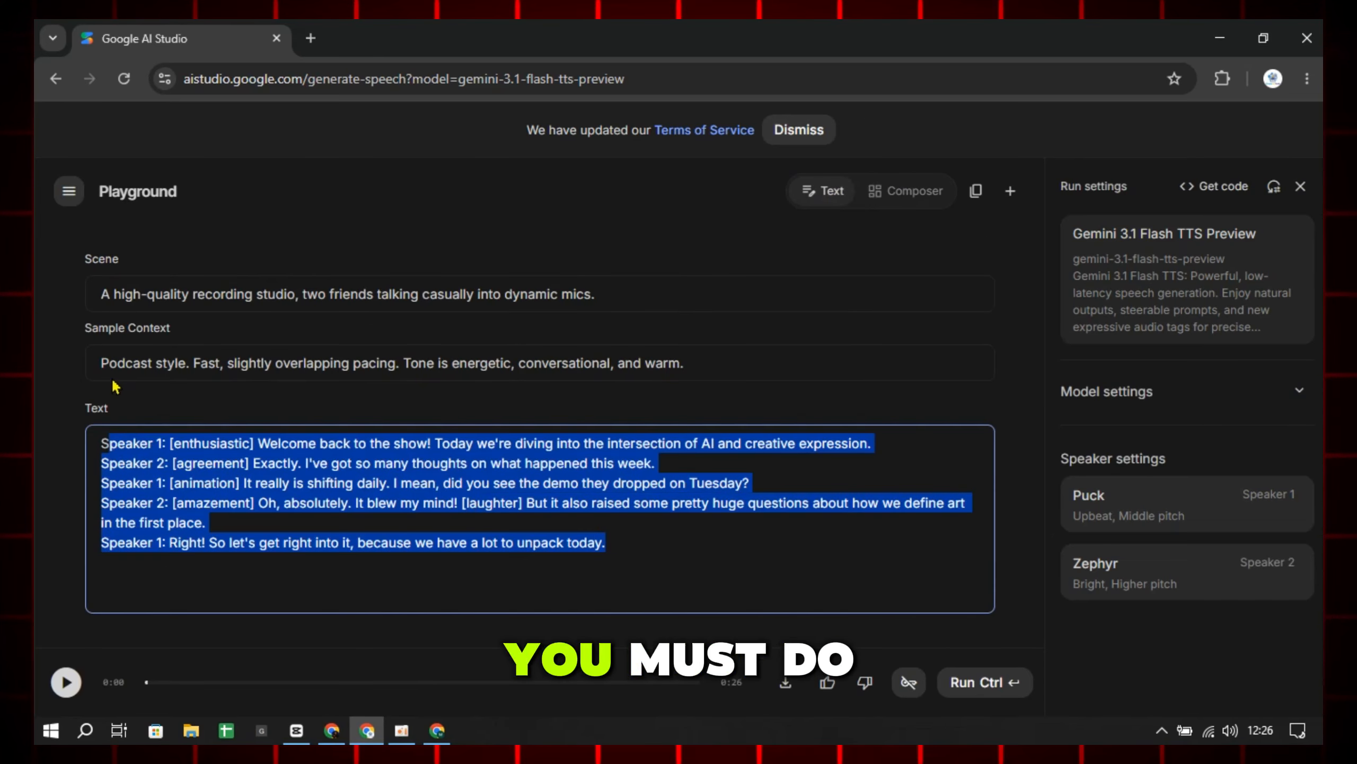
left_click(570, 574)
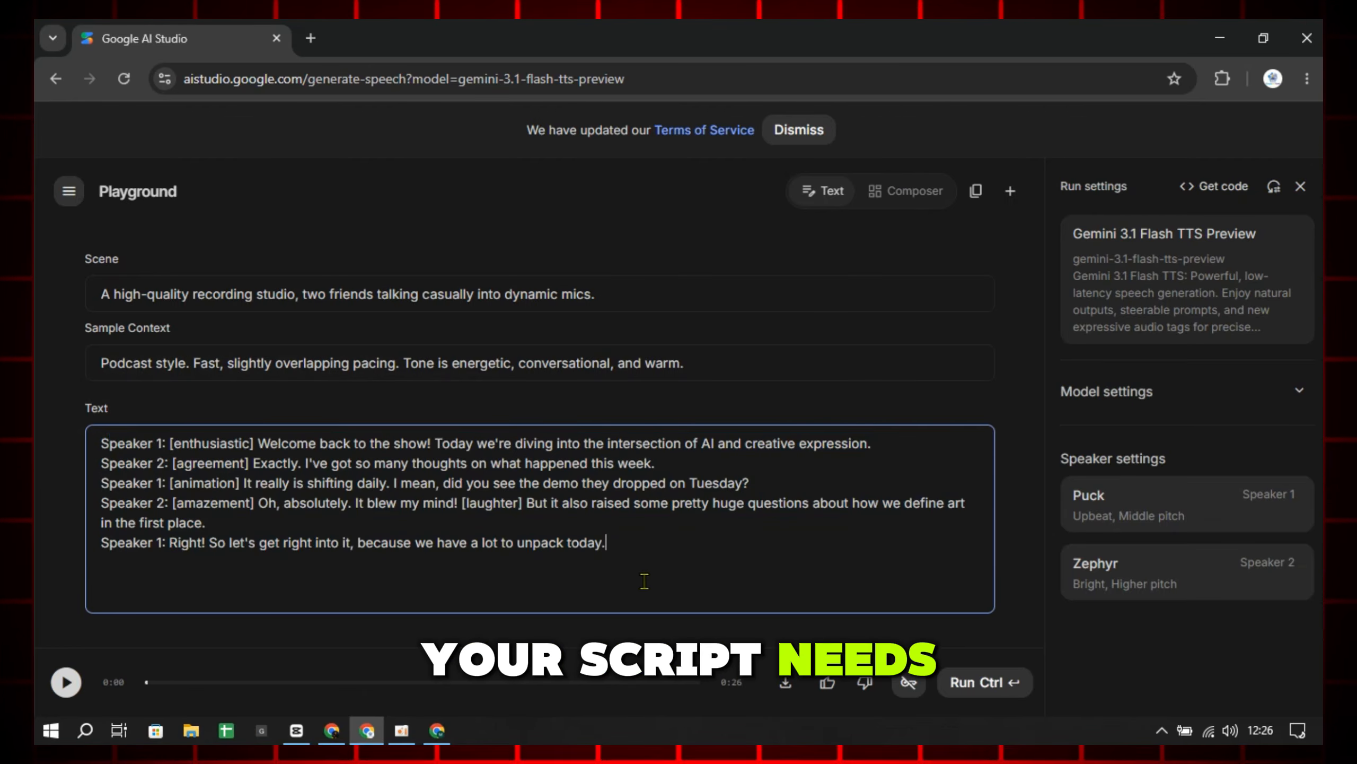
left_click_drag(101, 443, 182, 444)
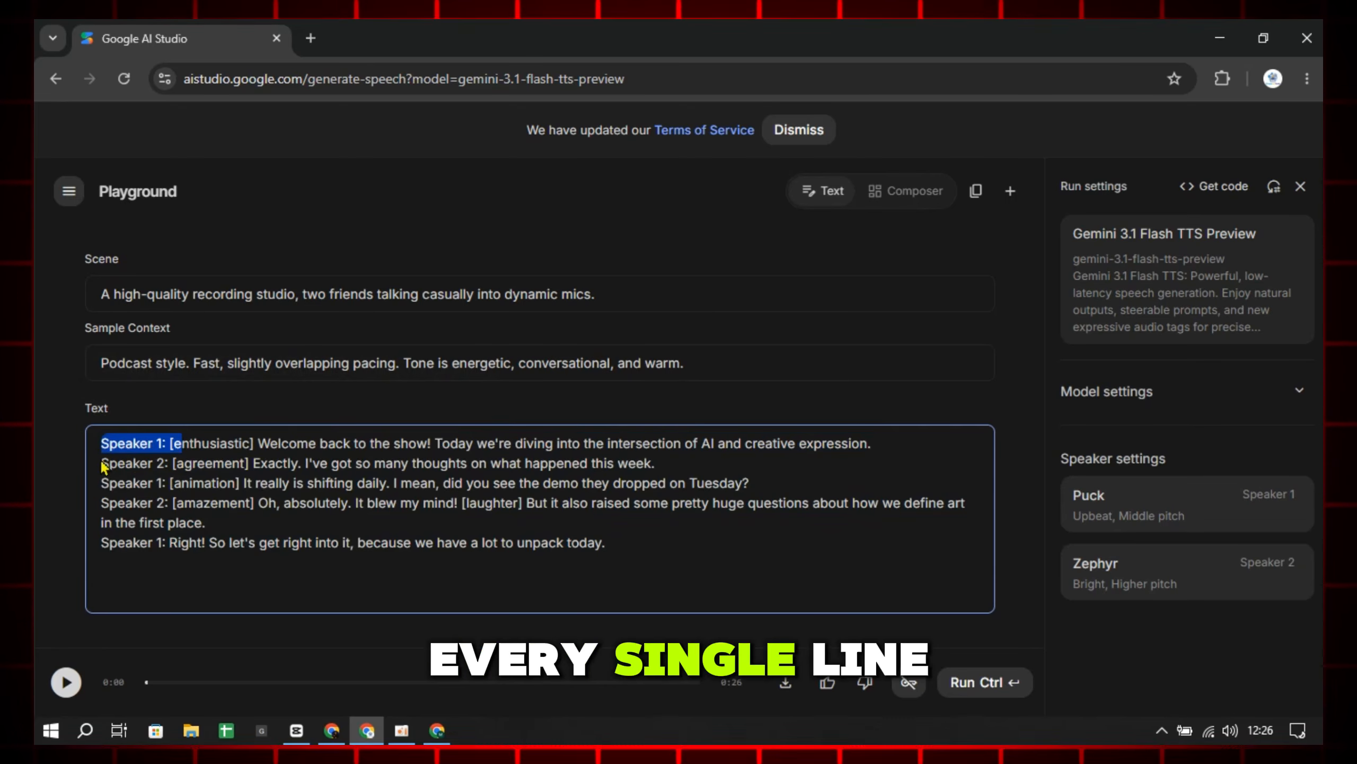
left_click_drag(101, 463, 169, 463)
left_click(679, 576)
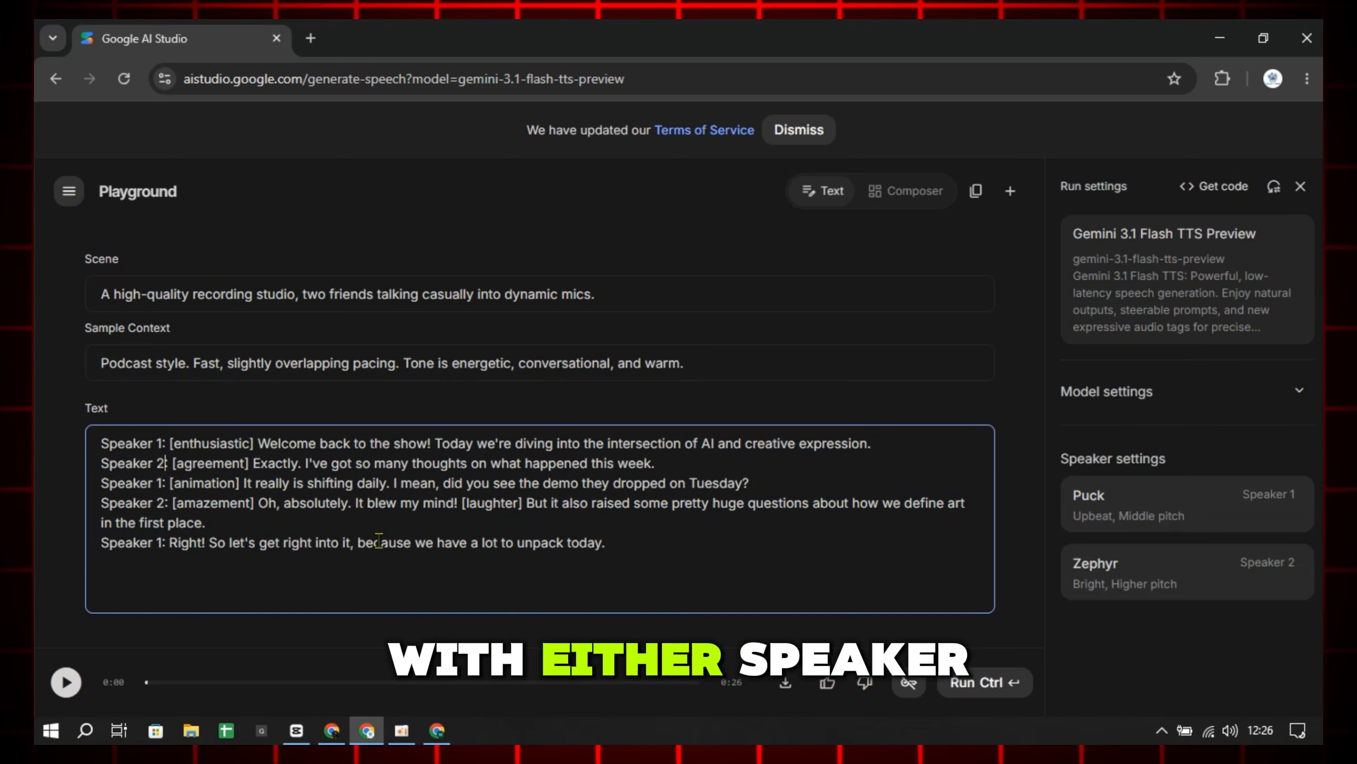
key("ctrl+a")
key("ctrl+v")
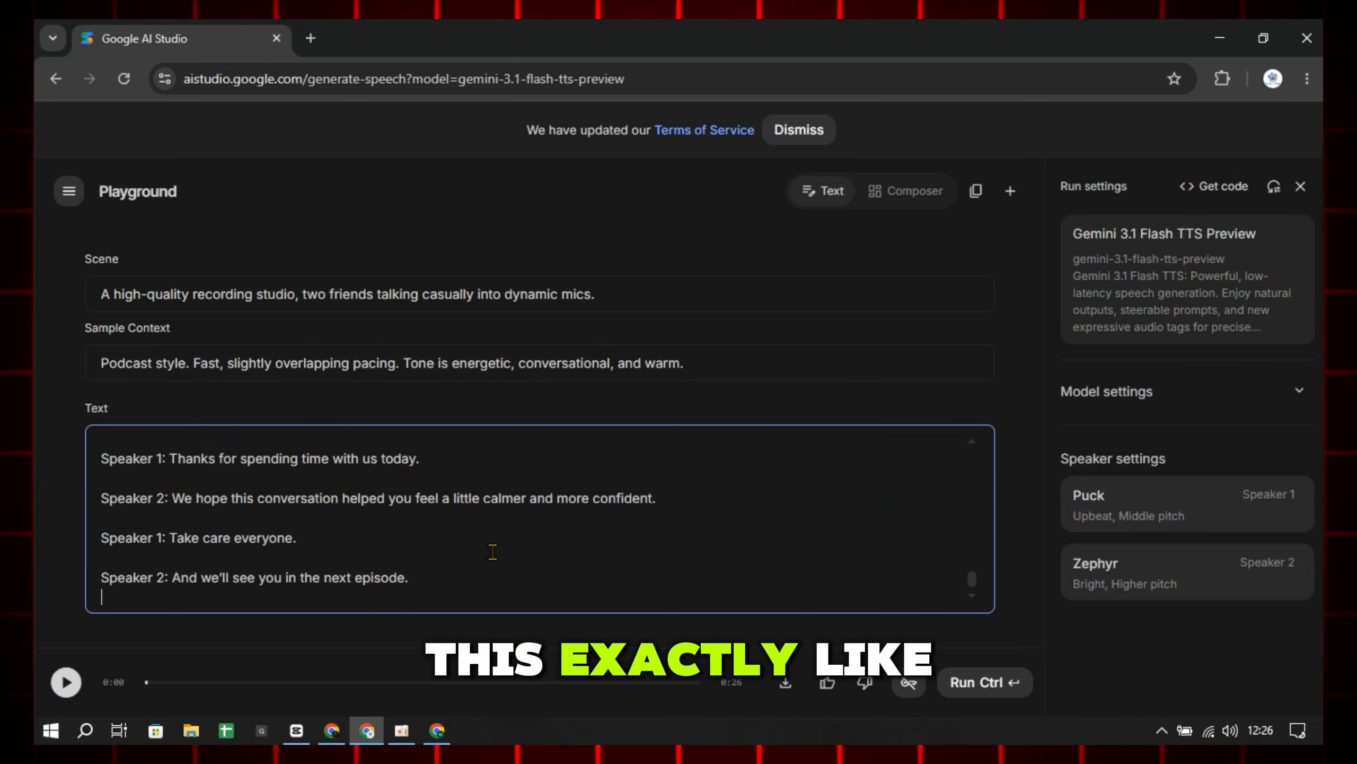
key("ctrl+z")
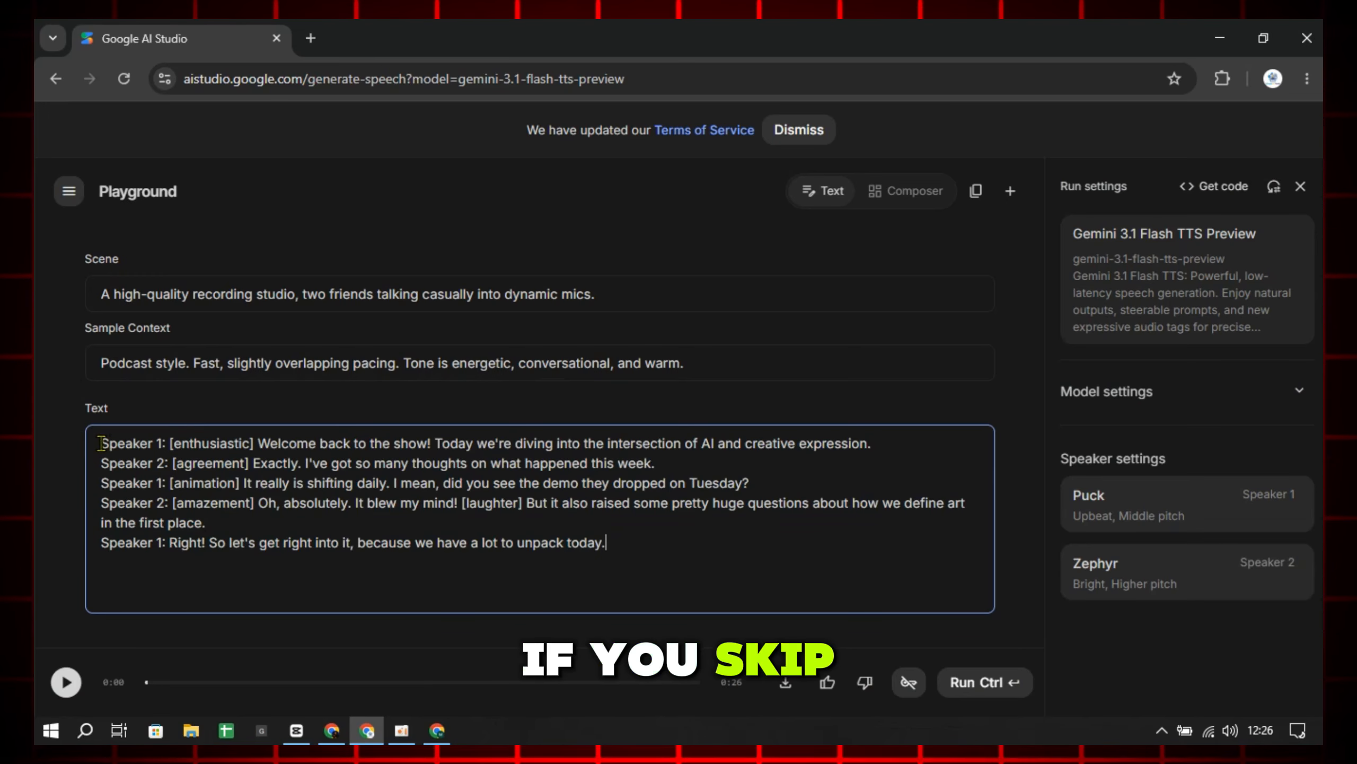
Replace the template's sample dialogue with the copied podcast script and check the style, pace and accent settings for Speaker 1
left_click_drag(102, 443, 182, 444)
left_click_drag(101, 463, 168, 463)
left_click(679, 576)
key("ctrl+a")
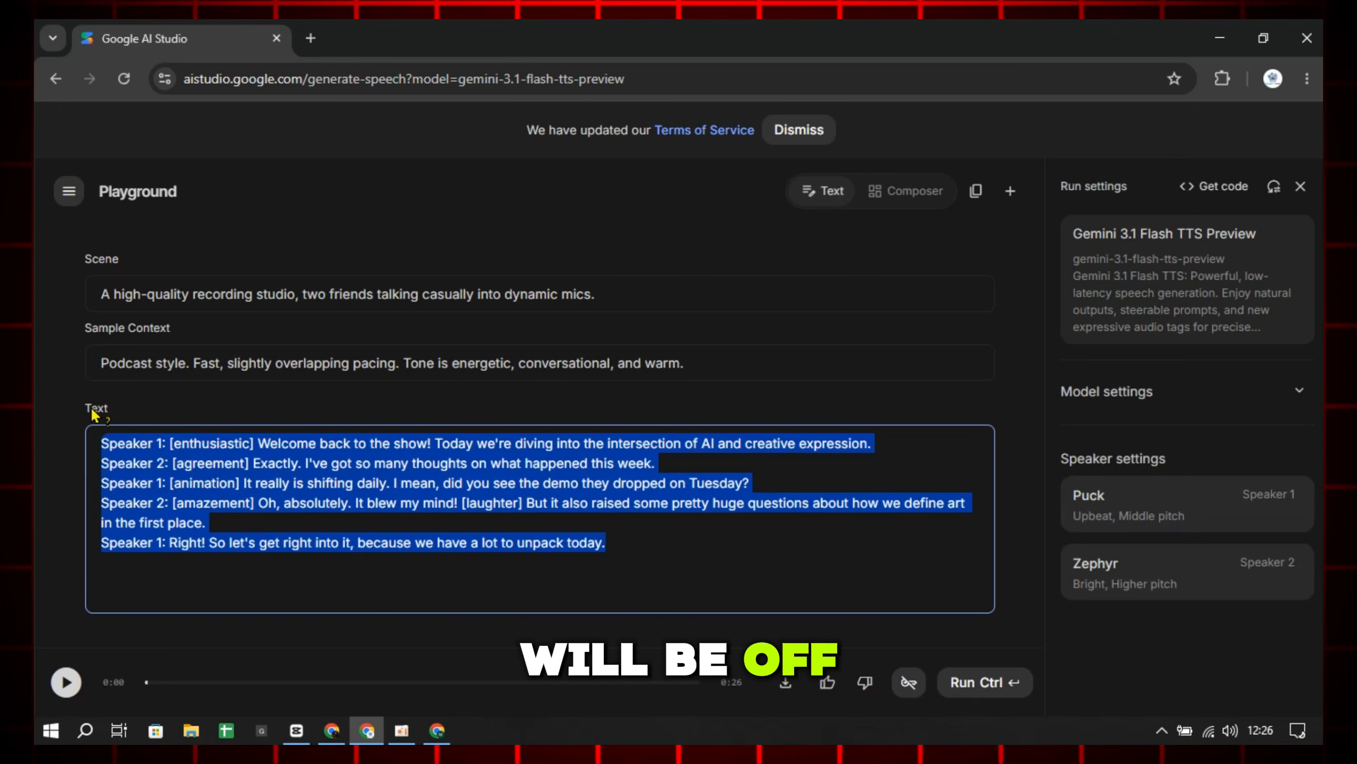
key("ctrl+v")
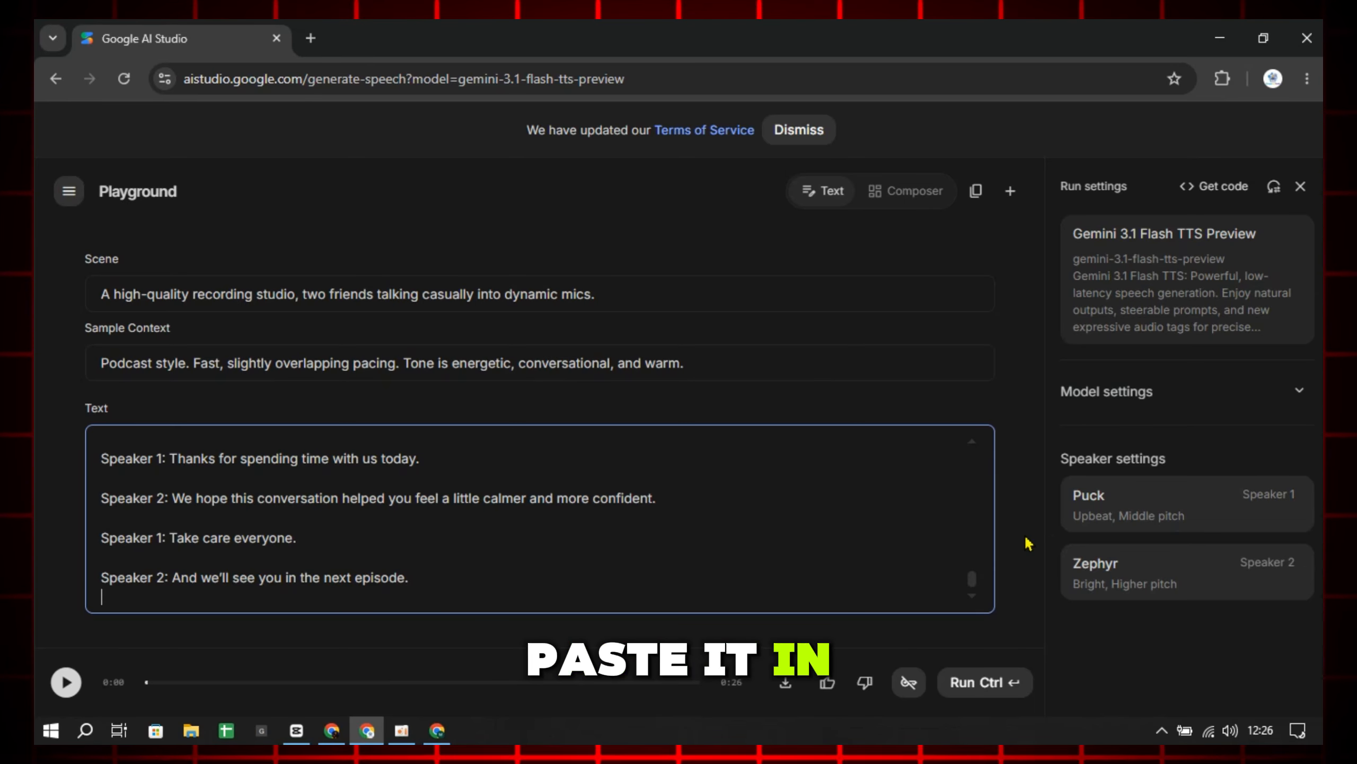
left_click(1114, 514)
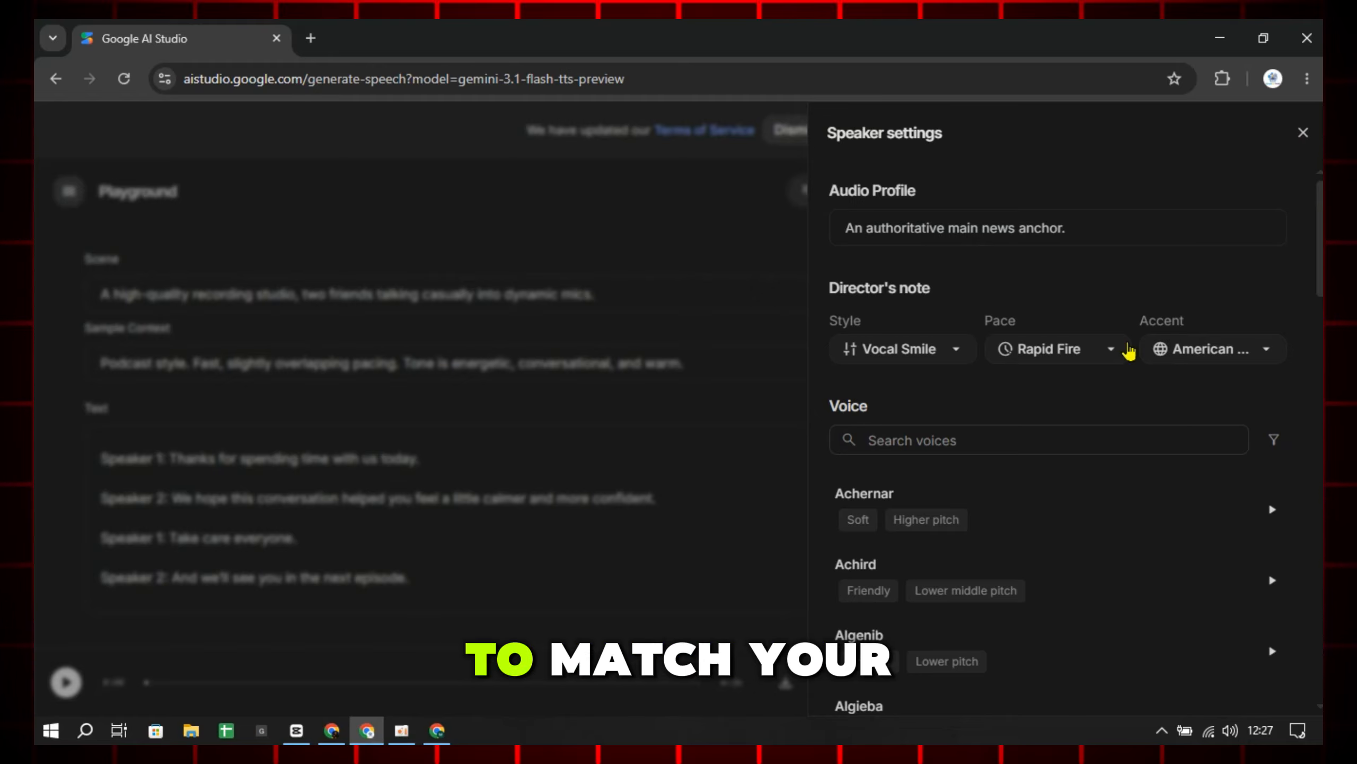
key("Escape")
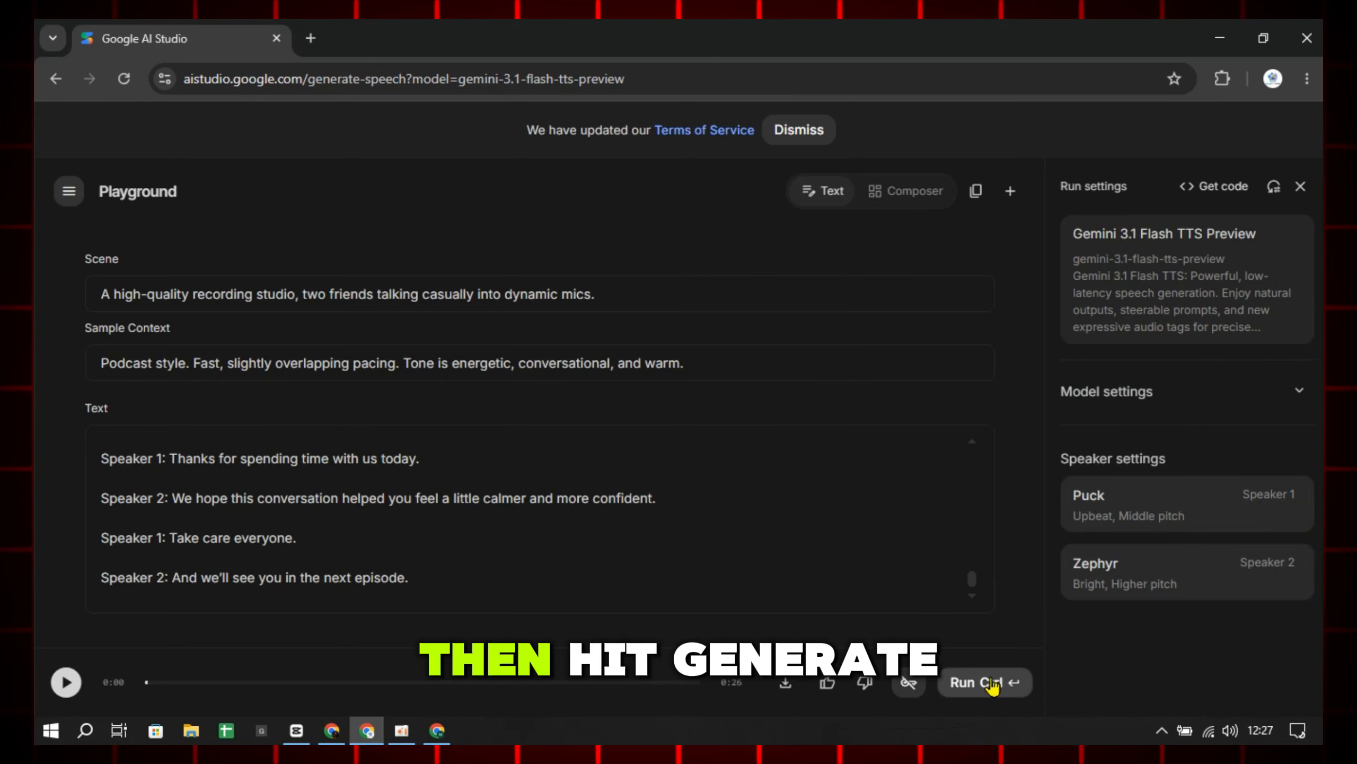